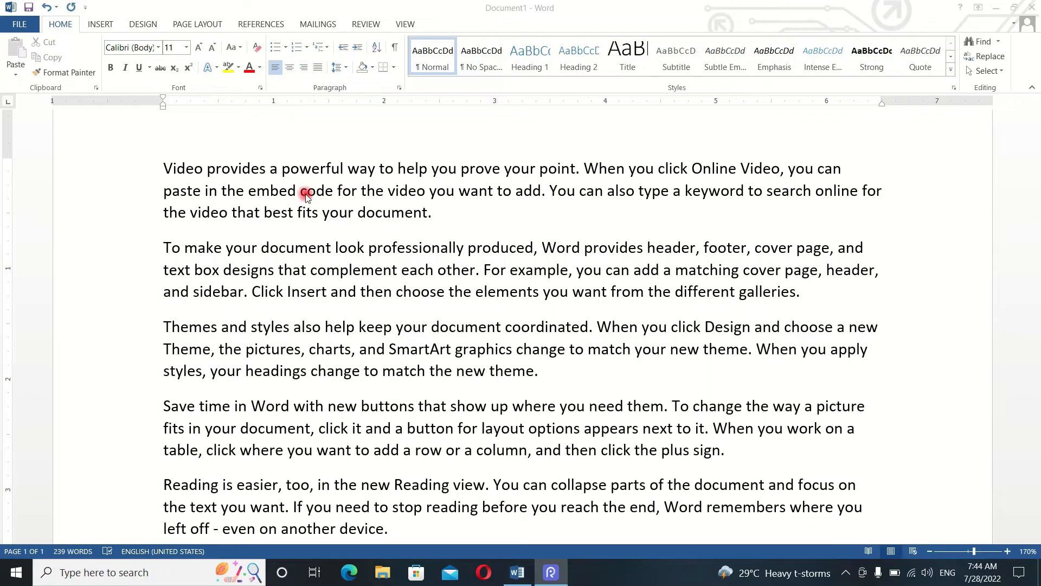
- Examine the bullet styles available in the bullet library
{"action": "scroll", "coordinate": [305, 196], "scroll_direction": "down", "scroll_amount": 3}
{"action": "scroll", "coordinate": [305, 197], "scroll_direction": "up", "scroll_amount": 5}
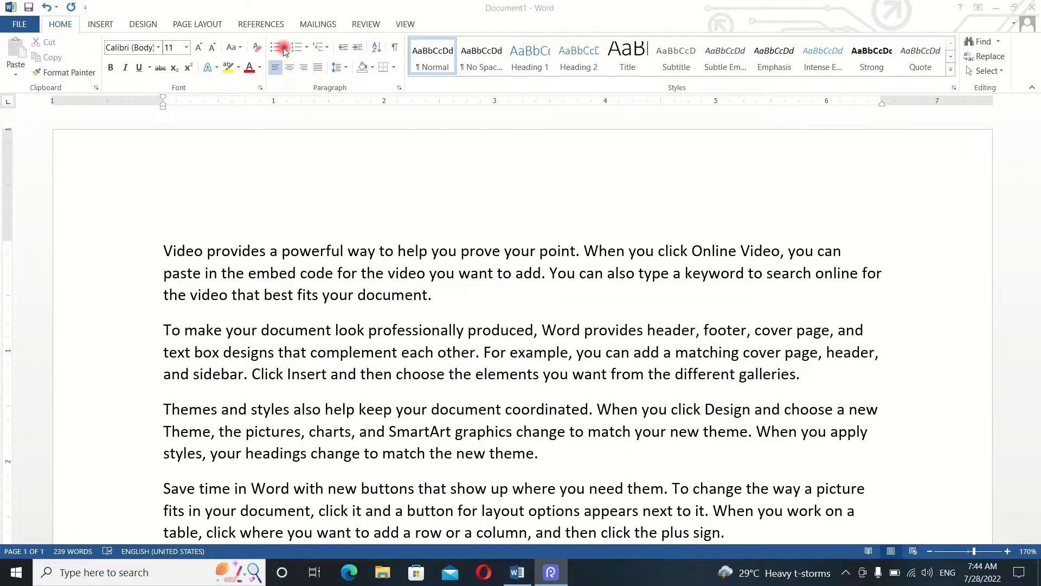
{"action": "left_click", "coordinate": [315, 124]}
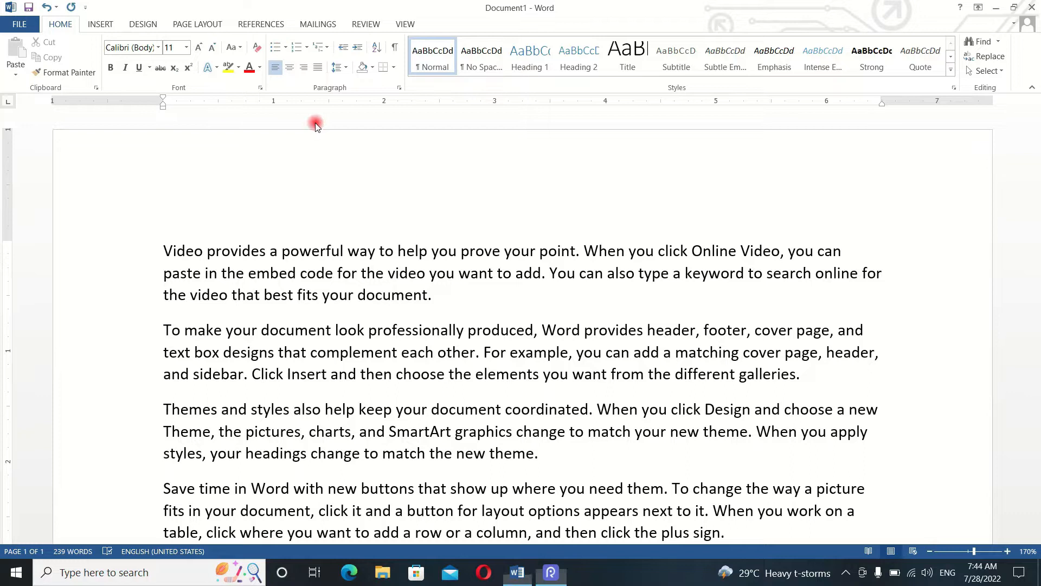
{"action": "left_click", "coordinate": [284, 49]}
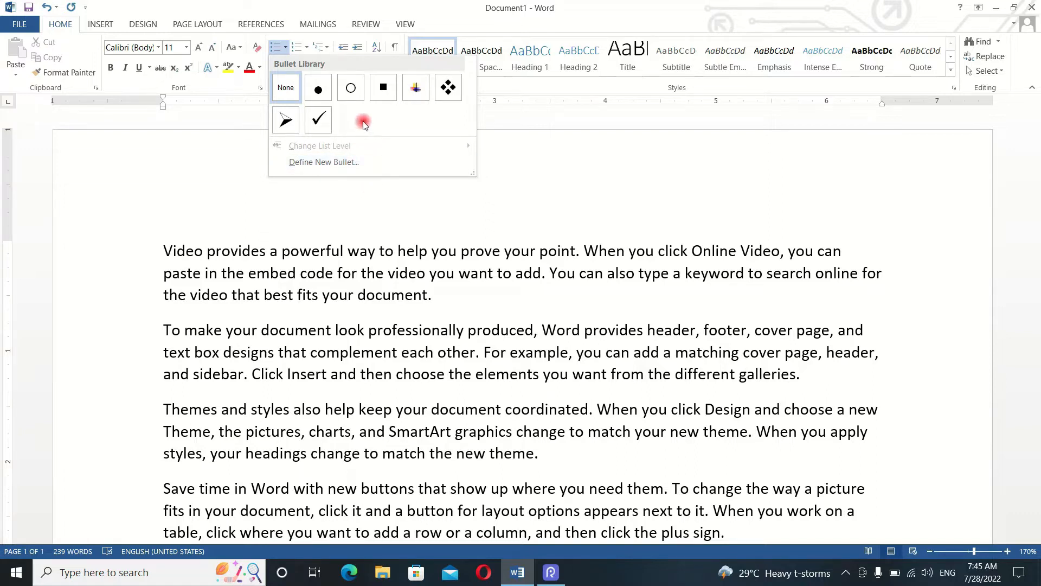
{"action": "left_click", "coordinate": [258, 233]}
{"action": "left_click_drag", "start_coordinate": [157, 244], "coordinate": [818, 237]}
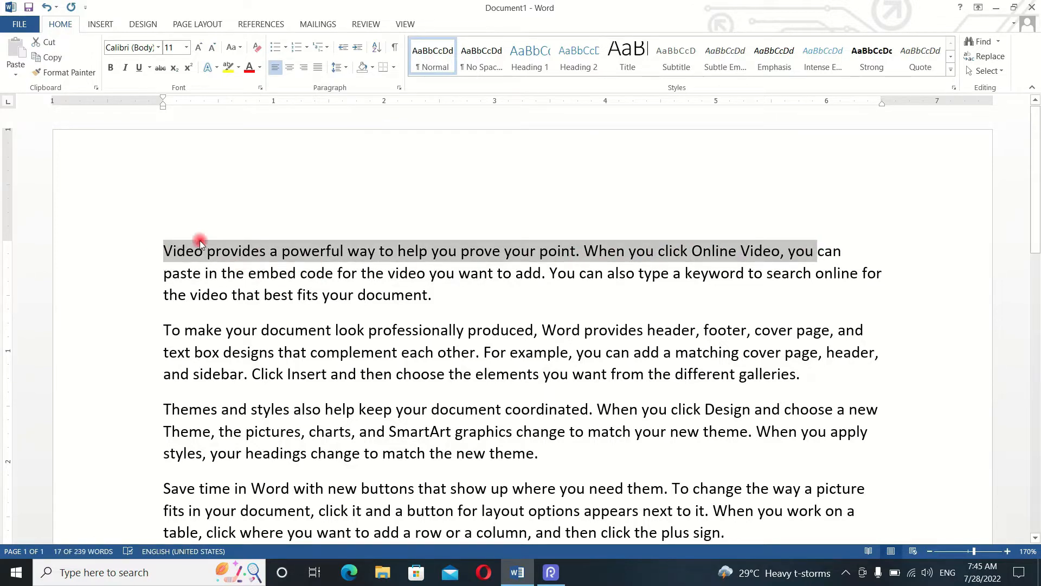
{"action": "left_click", "coordinate": [285, 52]}
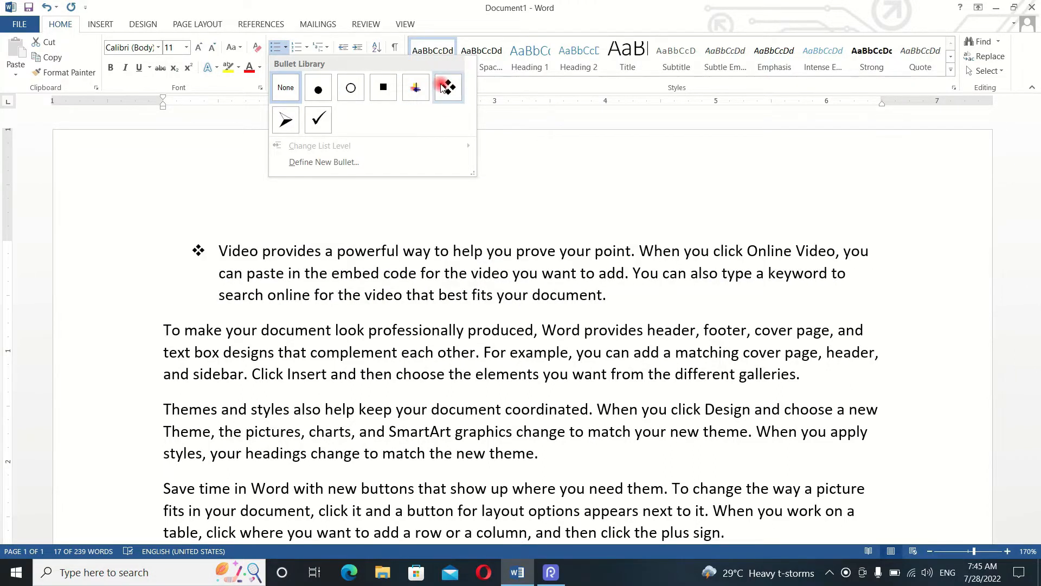
{"action": "key", "text": "Escape"}
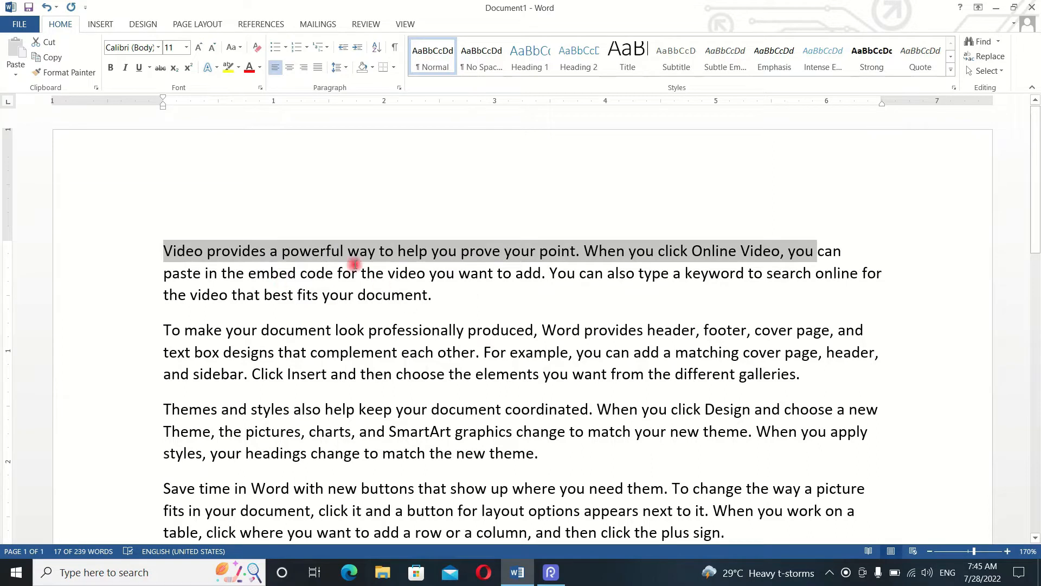
{"action": "left_click", "coordinate": [358, 296]}
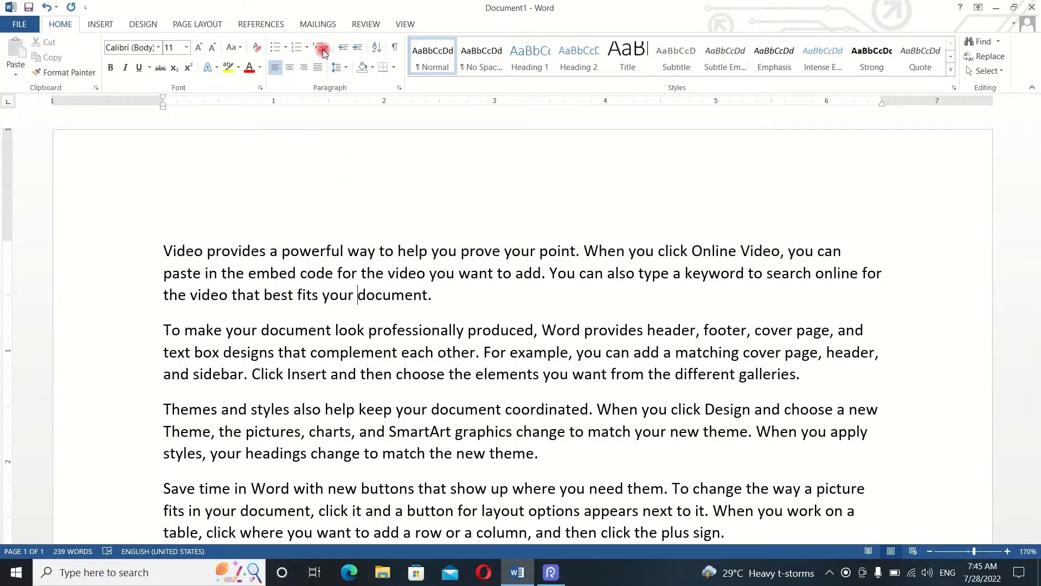
- Apply the four-diamond bullet to the first paragraph, "Video provides a powerful way"
{"action": "left_click", "coordinate": [286, 47]}
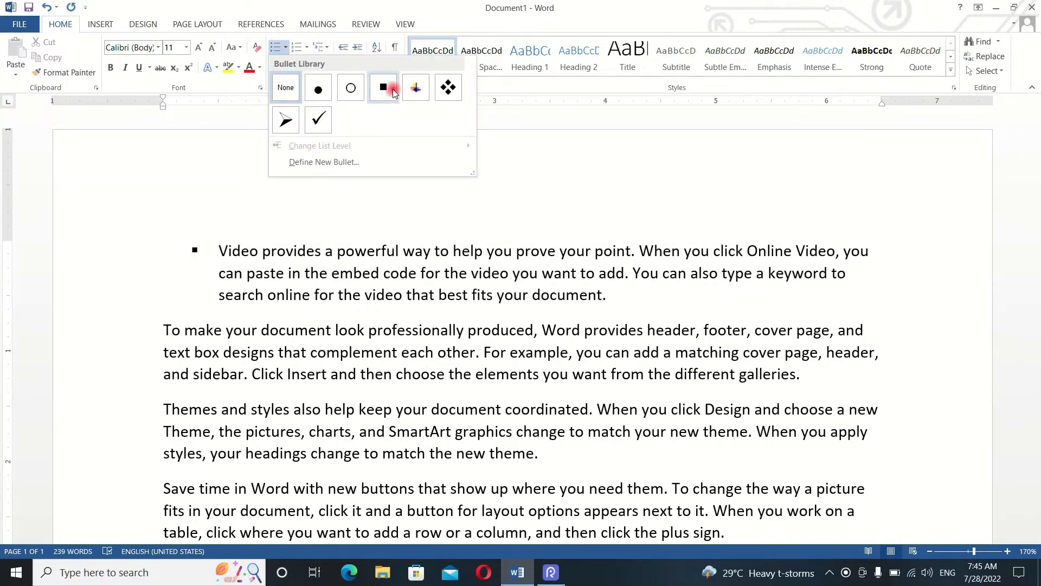
{"action": "left_click", "coordinate": [446, 95]}
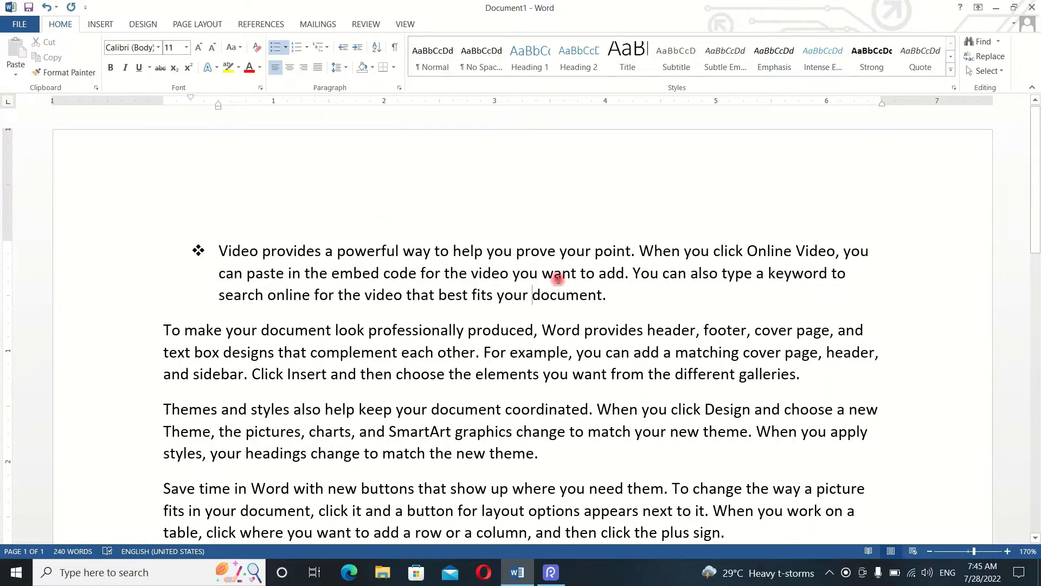
{"action": "left_click", "coordinate": [199, 251]}
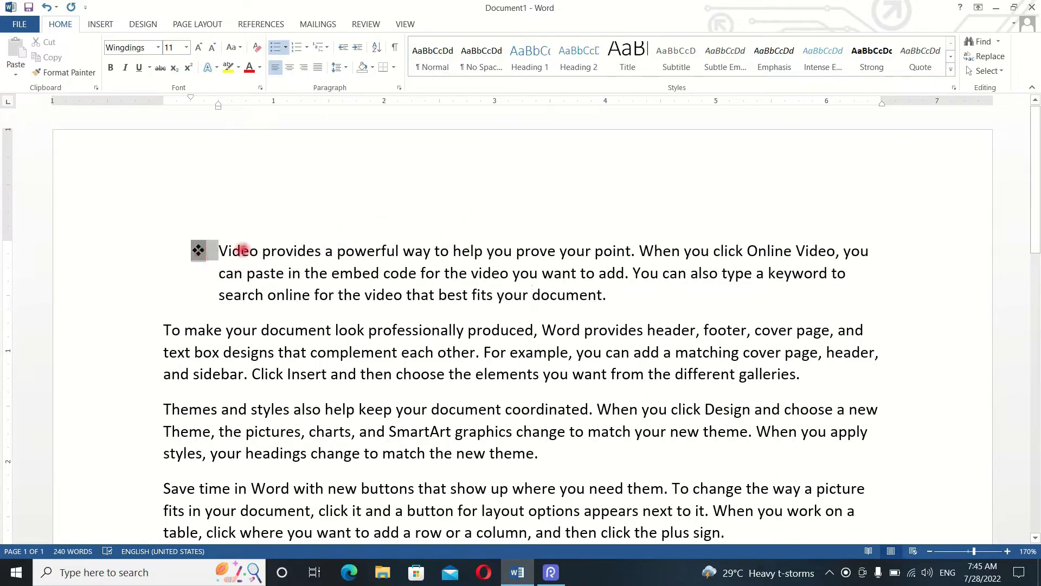
{"action": "left_click", "coordinate": [289, 293]}
- Start an arrowhead-bulleted list on a new line after the document's last paragraph
{"action": "scroll", "coordinate": [274, 265], "scroll_direction": "down", "scroll_amount": 5}
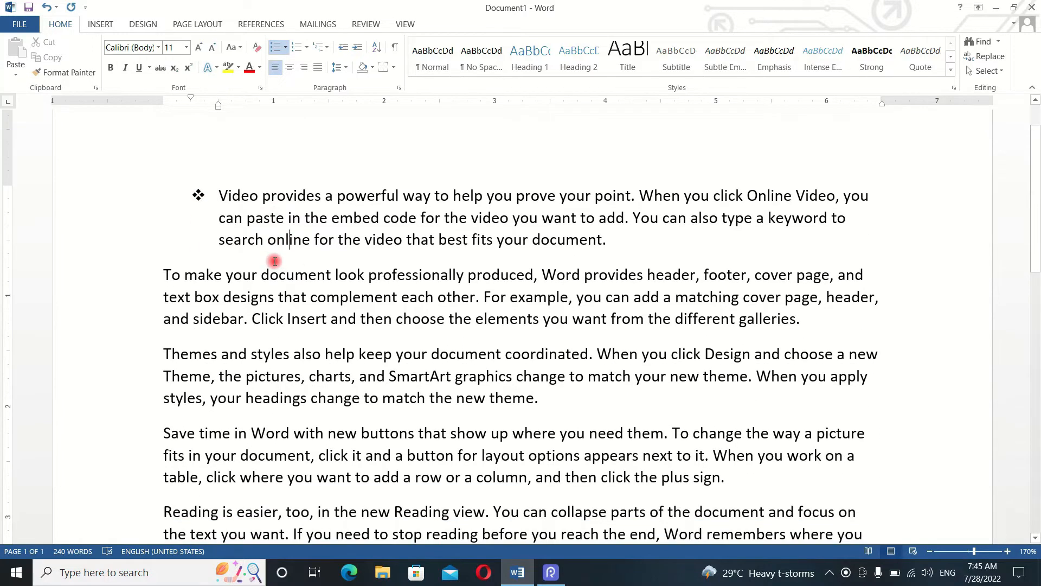
{"action": "left_click", "coordinate": [402, 394]}
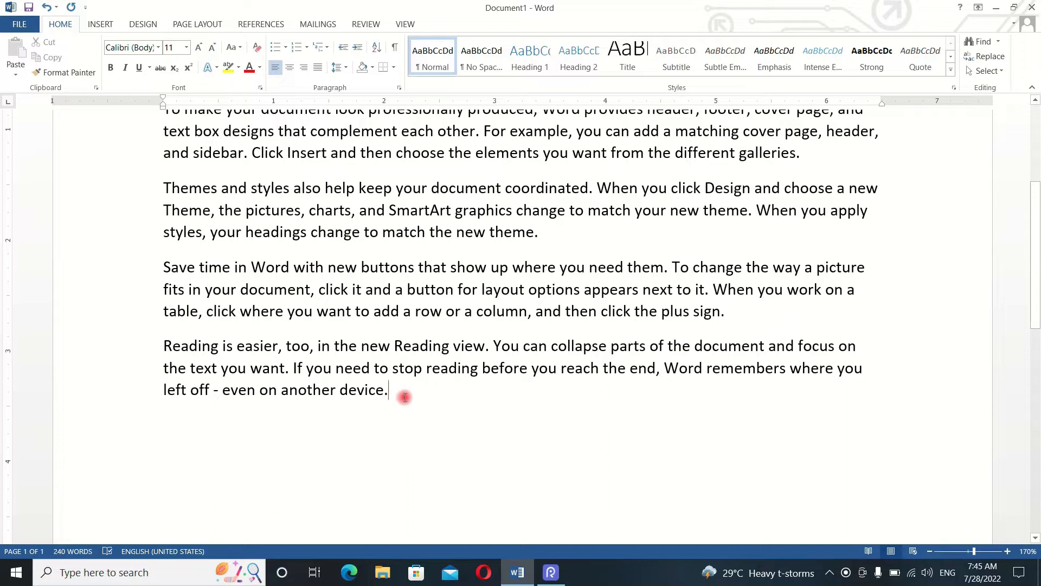
{"action": "key", "text": "Return"}
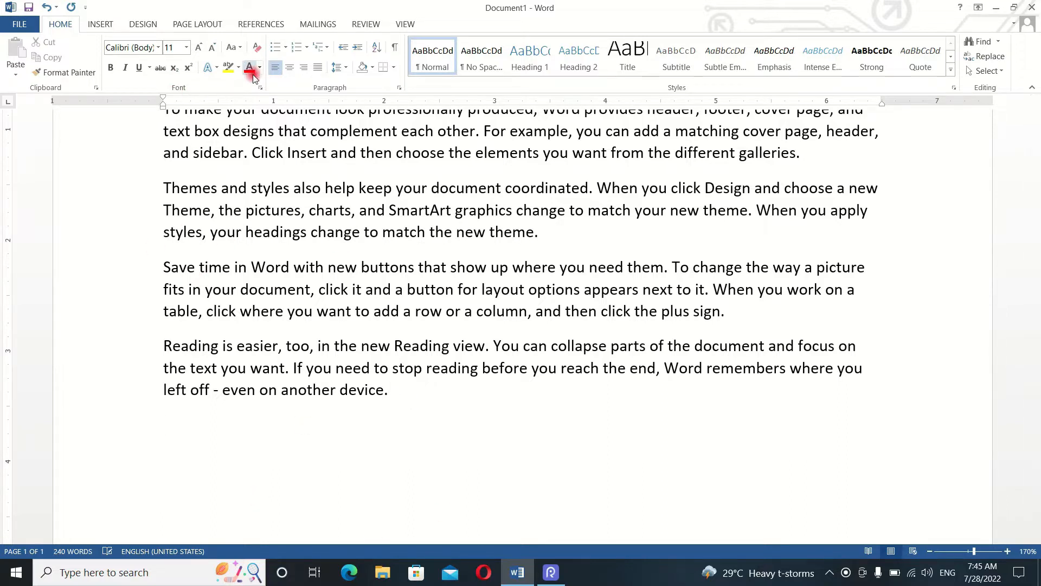
{"action": "left_click", "coordinate": [285, 49]}
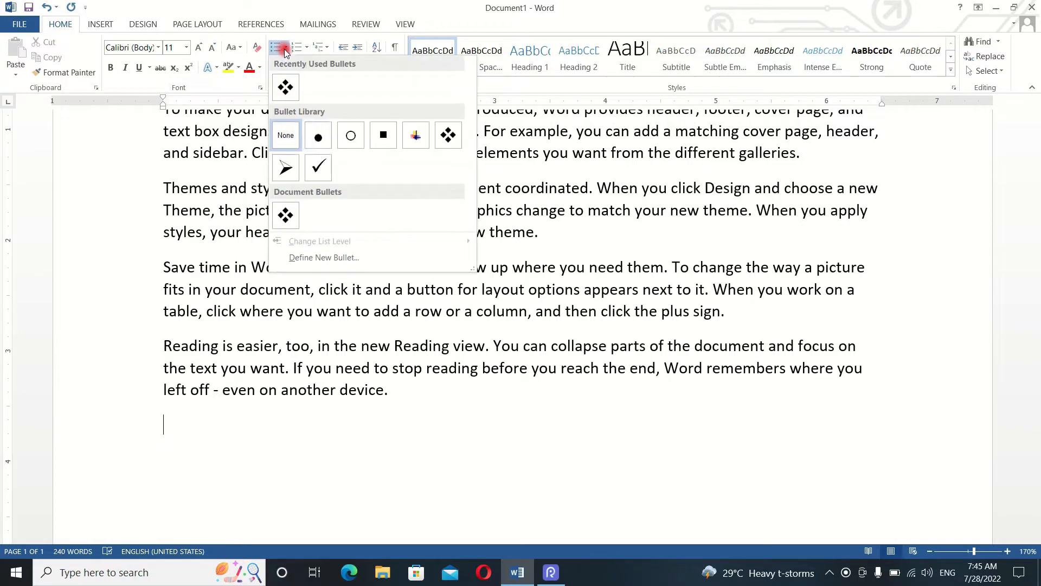
{"action": "left_click", "coordinate": [291, 168]}
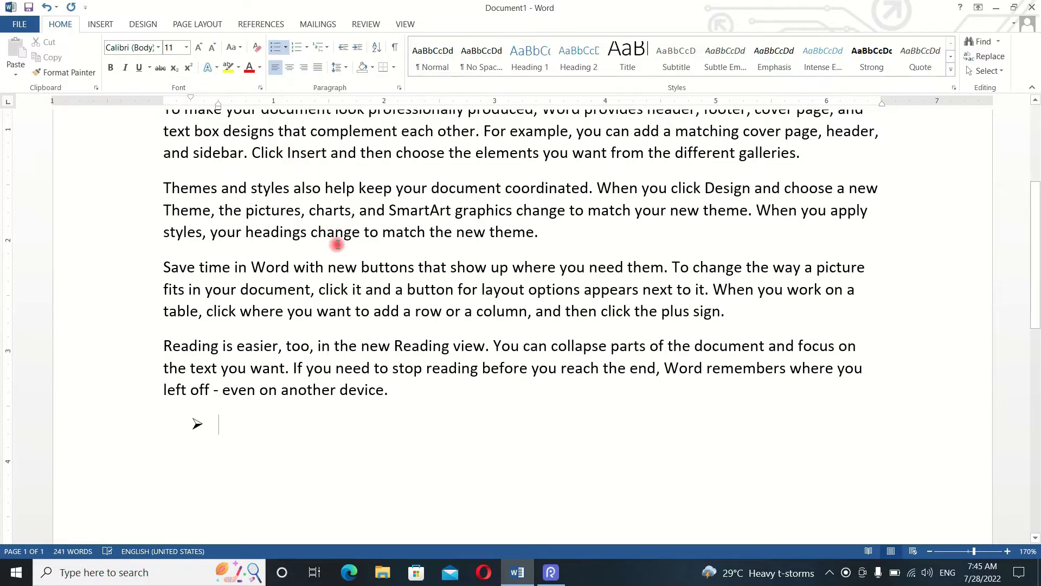
- Enter the list items "Hkhlskfhliyflsjdfopuwqfjdo[suf" and "Dchegfiueqhkdshfo" and start a third item
{"action": "type", "text": "hk"}
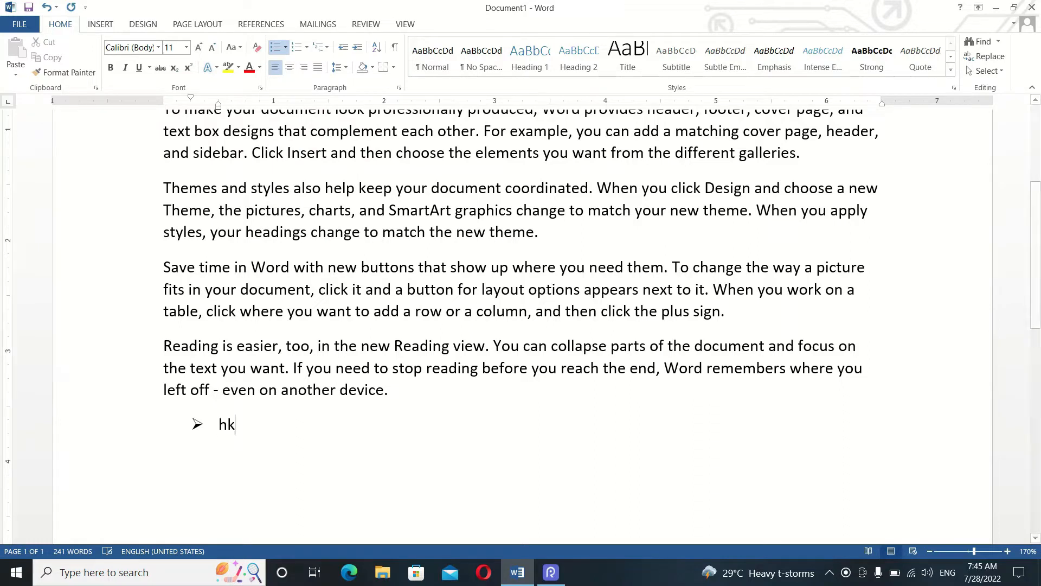
{"action": "type", "text": "hlskfhliyflsjdfopuwqfjdo["}
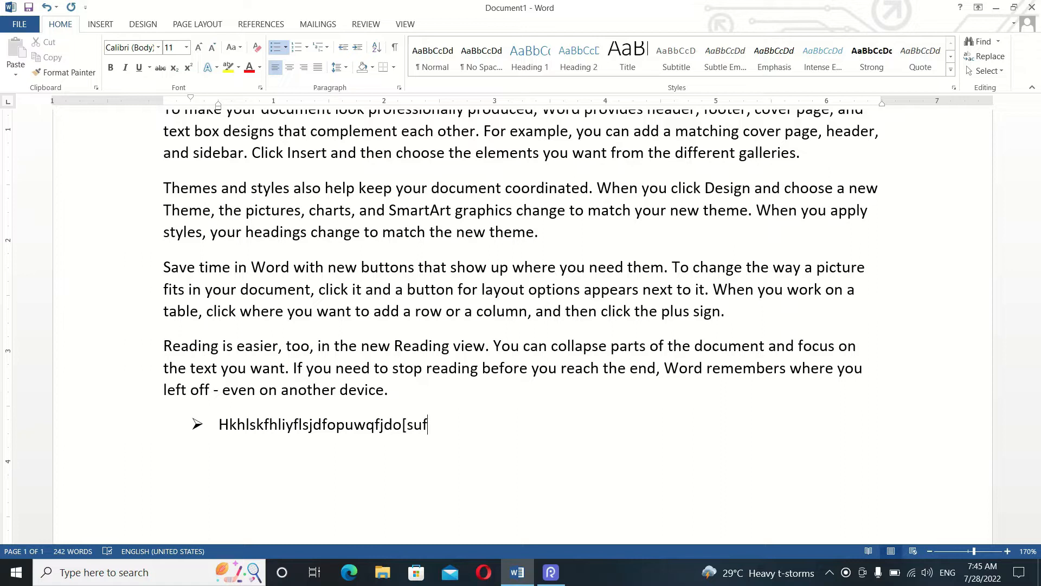
{"action": "type", "text": "suf"}
{"action": "key", "text": "Return"}
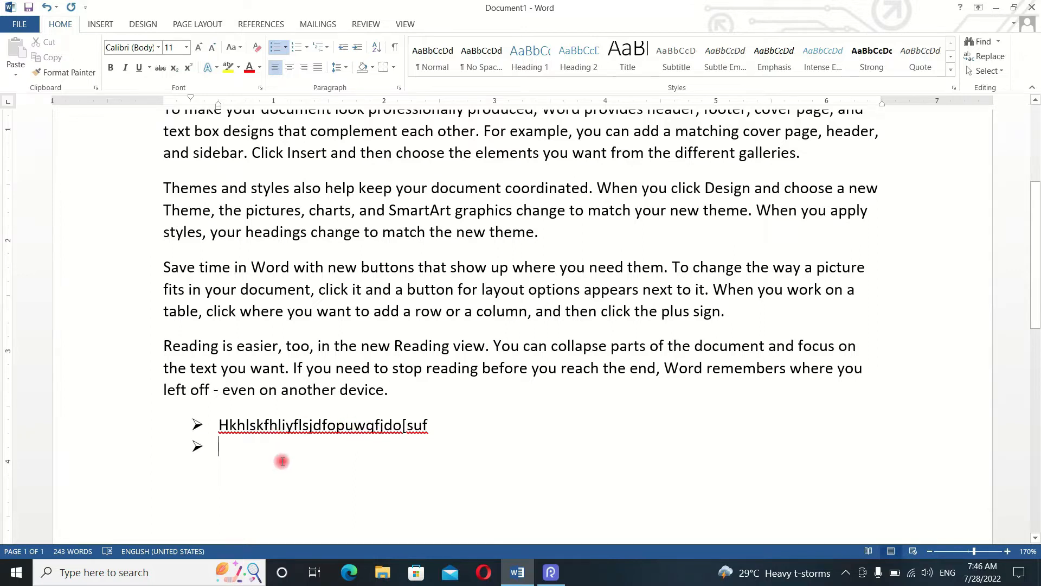
{"action": "type", "text": "dchegfiueqhkdshfo"}
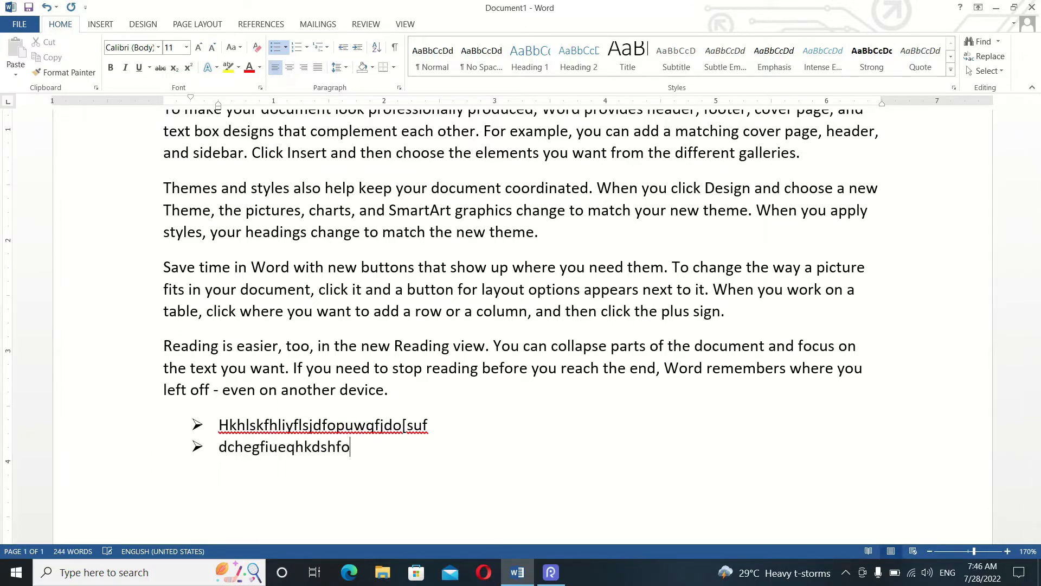
{"action": "key", "text": "Return"}
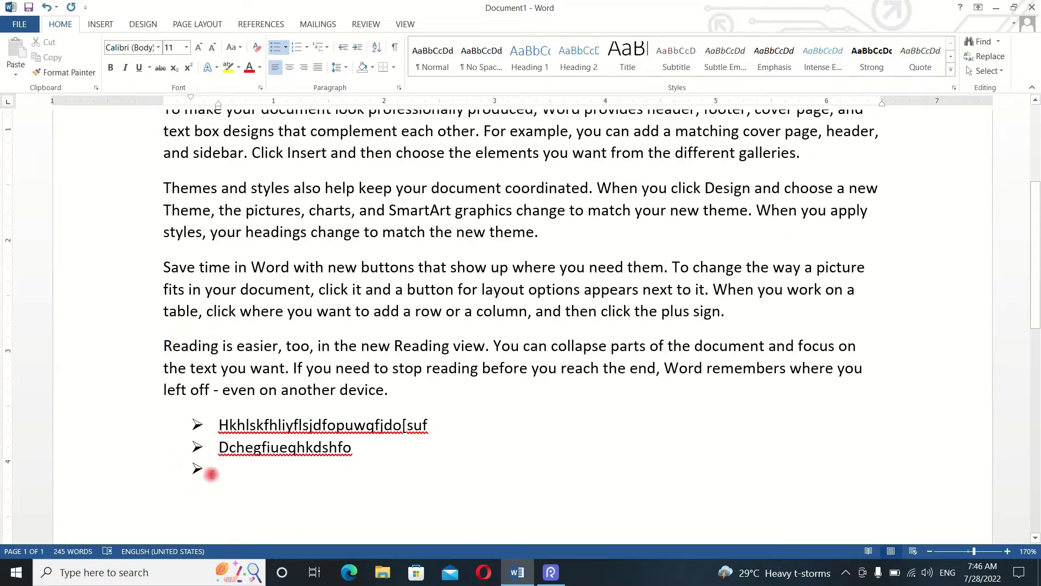
- Remove the bullet from the third item and enter the unbulleted lines "smncvbkjsbcl" and "gcvkjsbckj", followed by a new line
{"action": "key", "text": "BackSpace"}
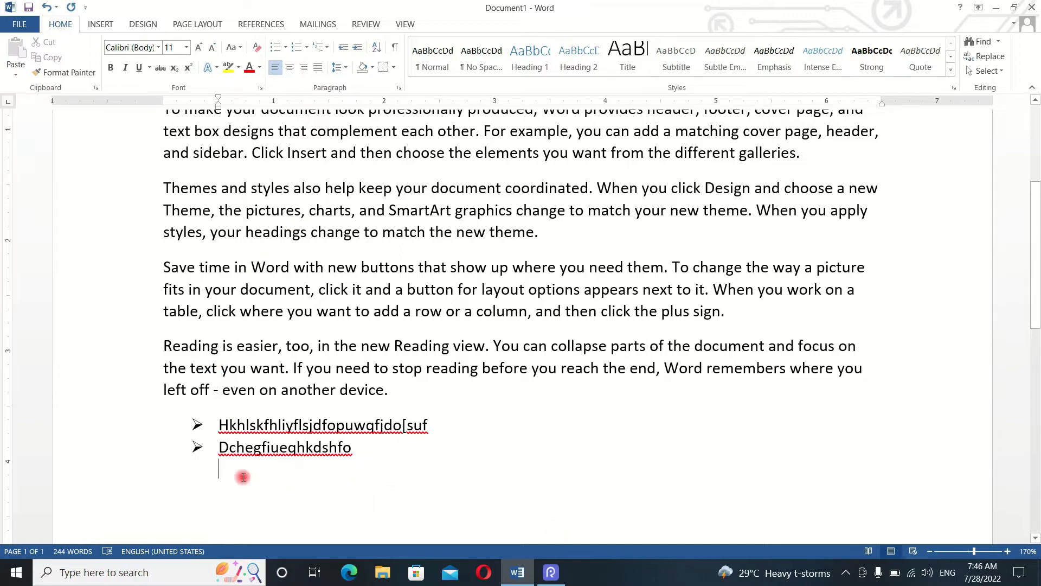
{"action": "type", "text": "smncvbkjsb"}
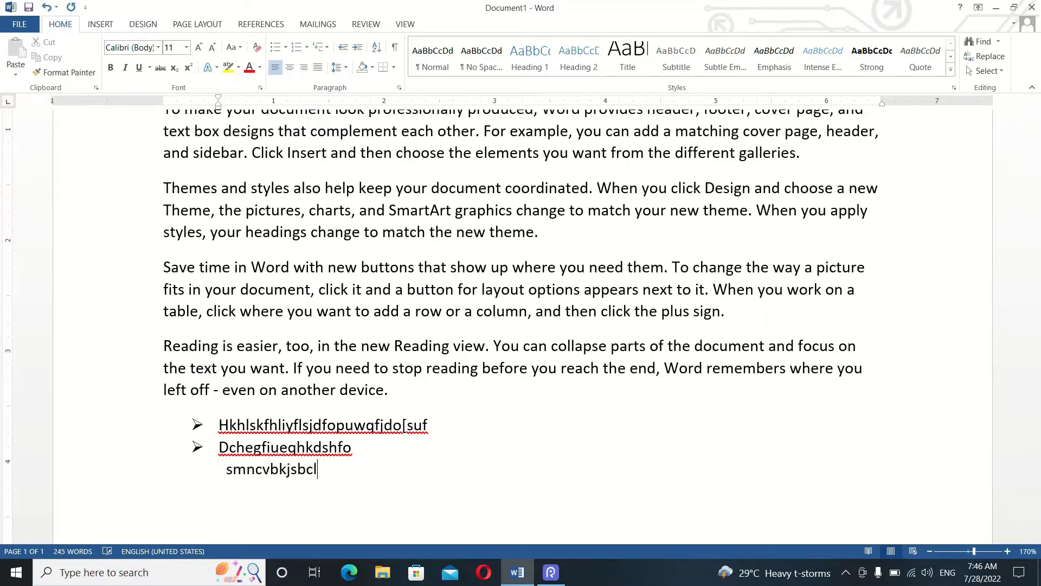
{"action": "type", "text": "cl"}
{"action": "key", "text": "Return"}
{"action": "left_click", "coordinate": [286, 48]}
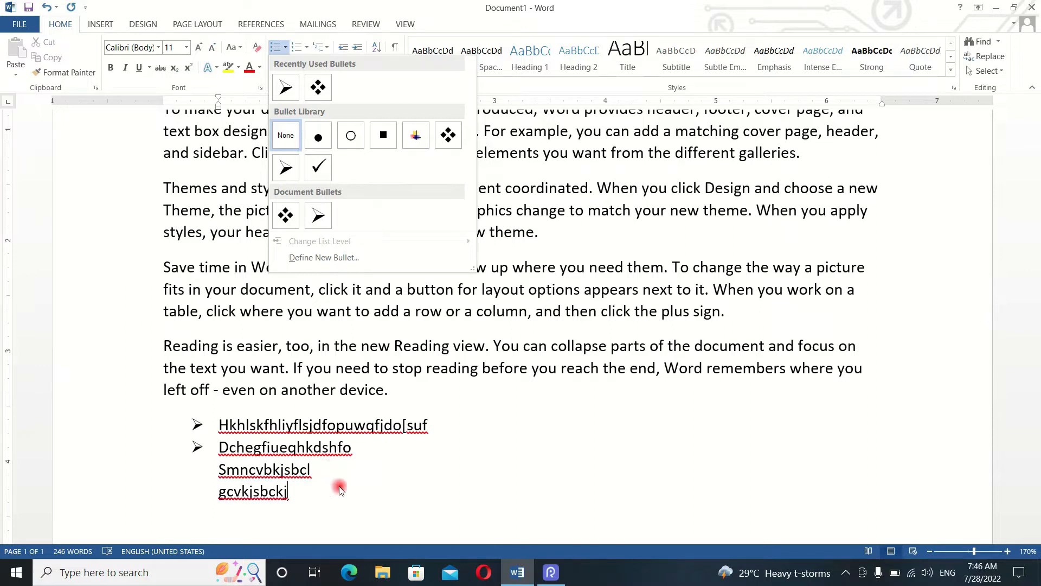
{"action": "left_click", "coordinate": [326, 495]}
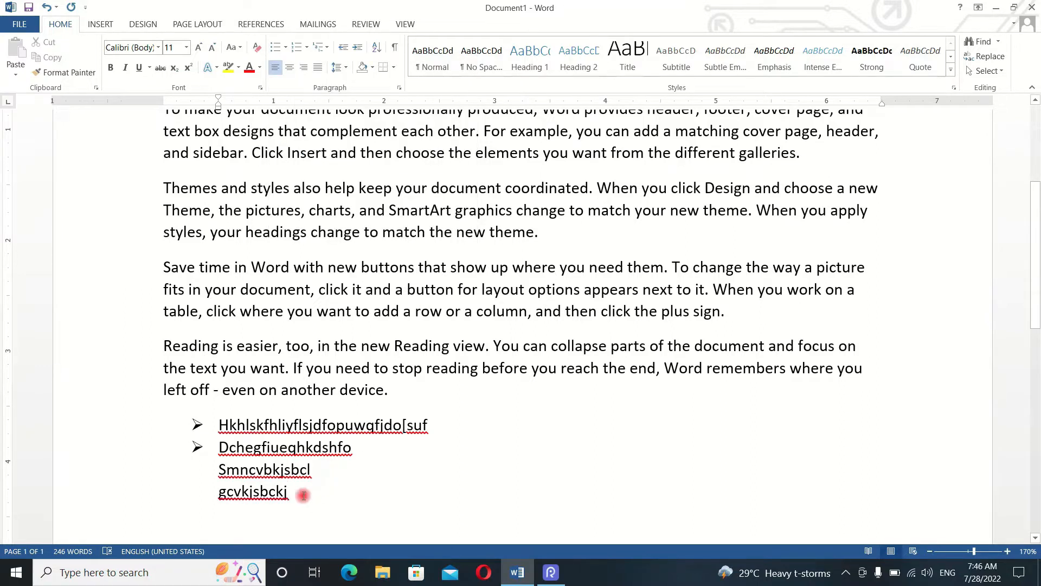
{"action": "key", "text": "Return"}
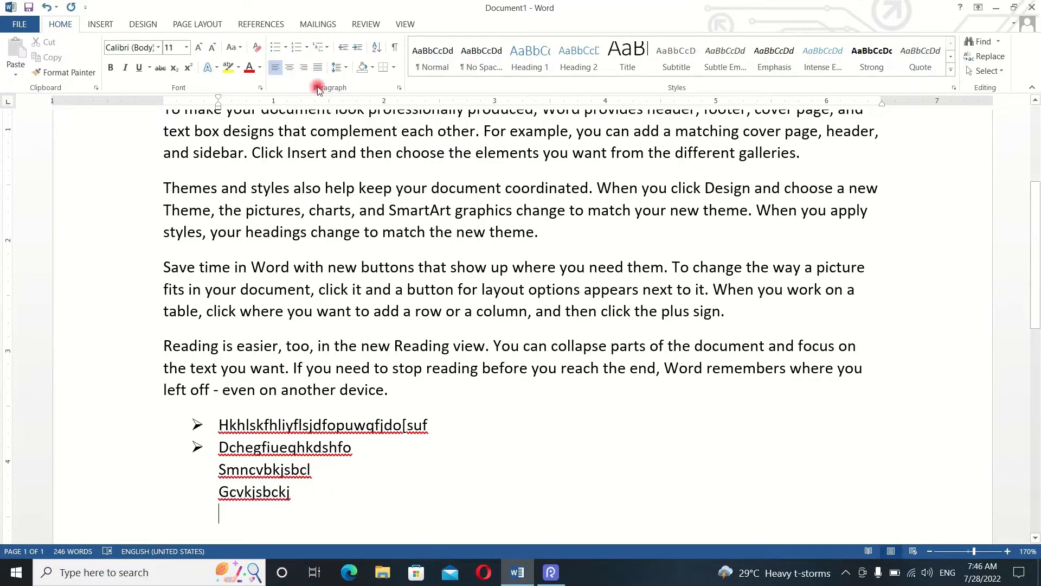
- Define a new bullet from the Wingdings bold right-arrow symbol, character code 232, for the empty line below "Gcvkjsbckj"
{"action": "left_click", "coordinate": [283, 50]}
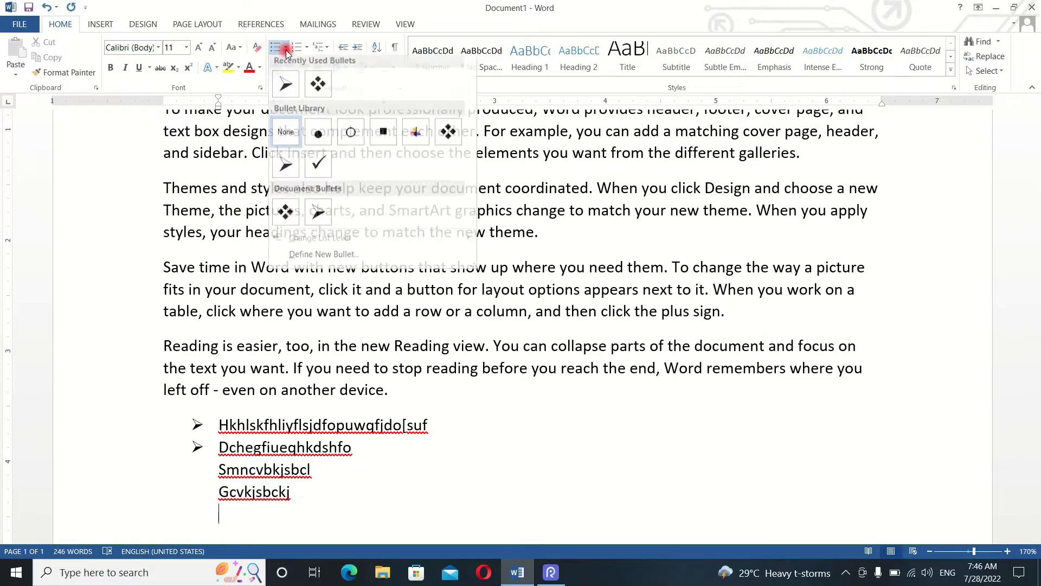
{"action": "left_click", "coordinate": [304, 257]}
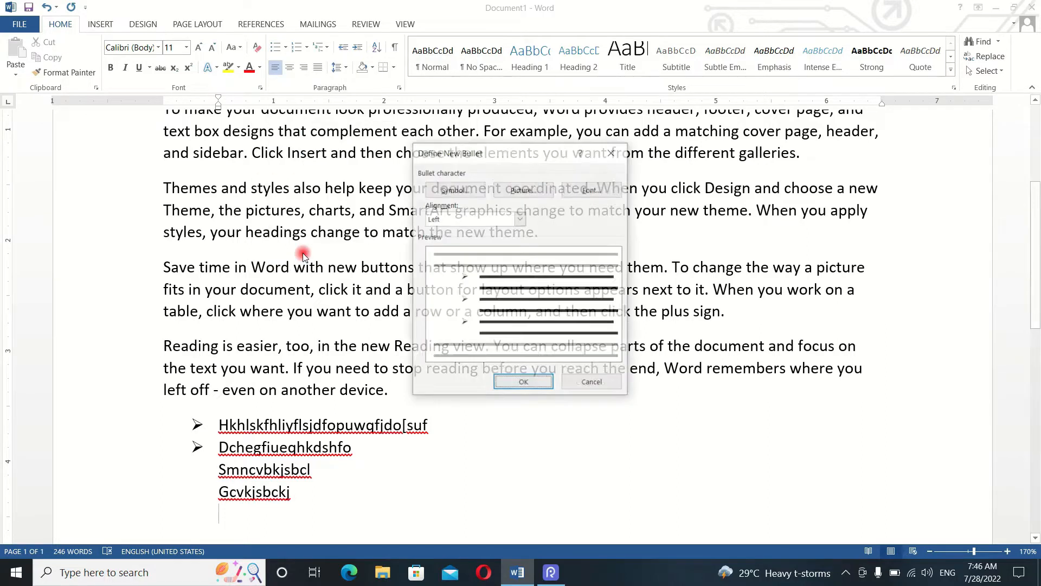
{"action": "left_click", "coordinate": [471, 189]}
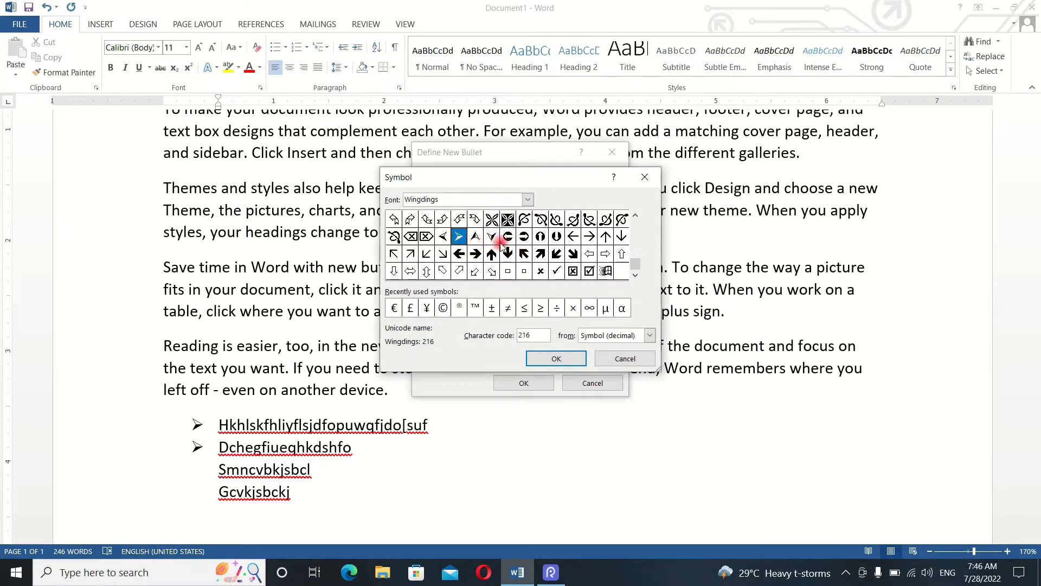
{"action": "left_click", "coordinate": [477, 254]}
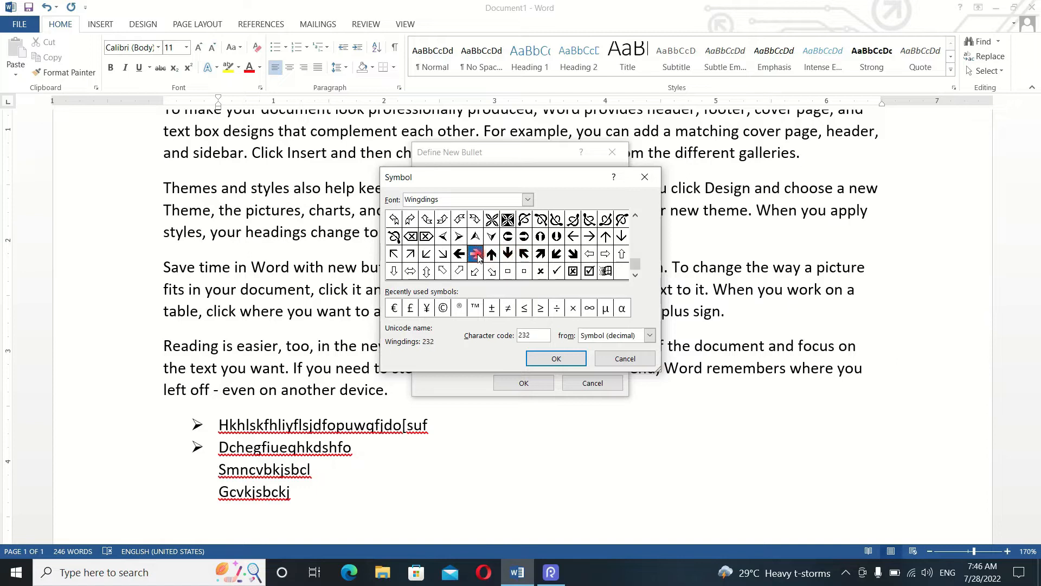
{"action": "left_click", "coordinate": [549, 357]}
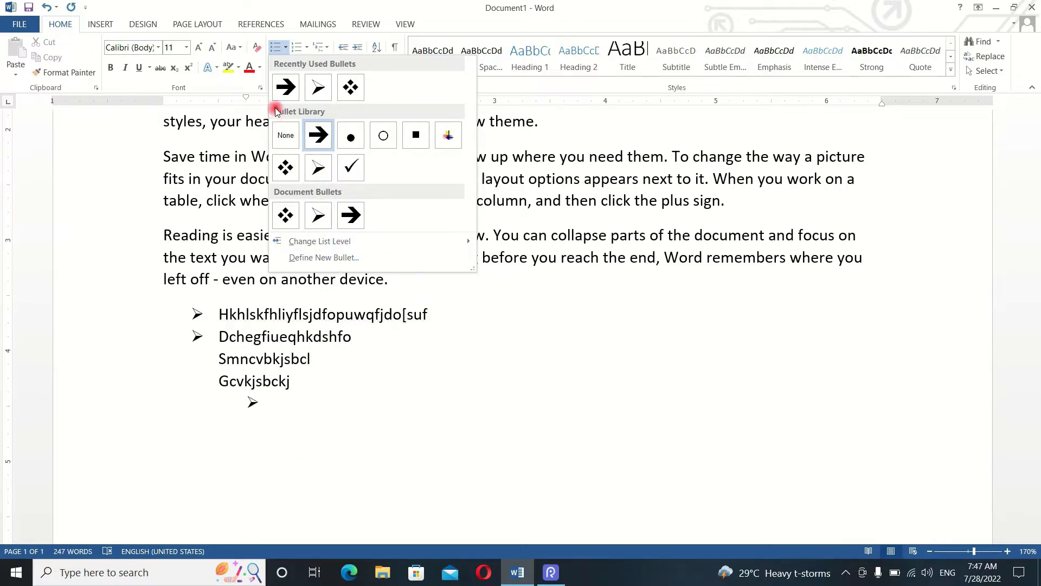
{"action": "left_click", "coordinate": [312, 257]}
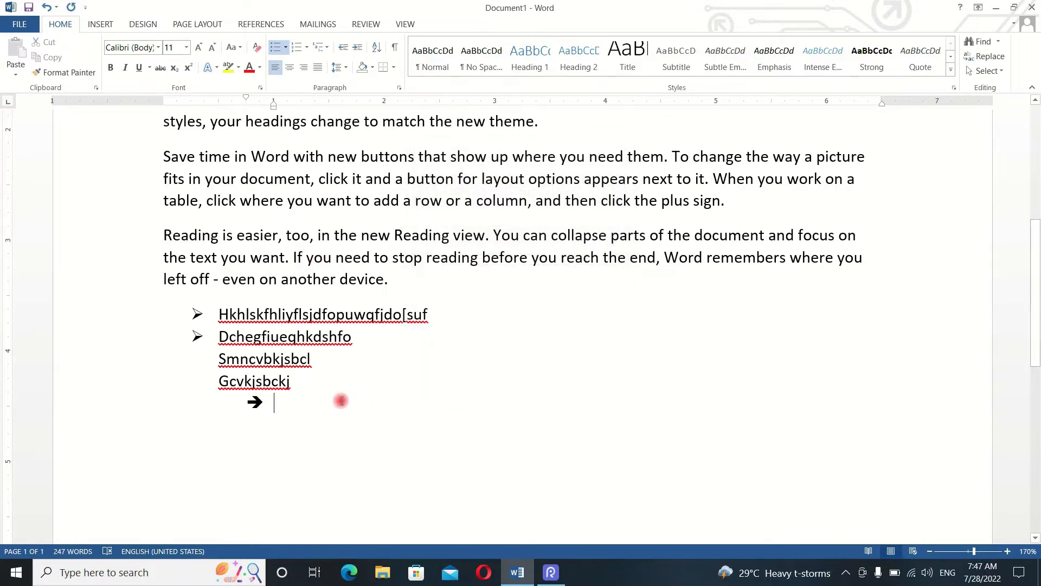
- Enter the arrow-bulleted items "Sahcvdgdlisq" and "Gzscxjsvdk", and remove the bullet from the empty line below them
{"action": "type", "text": "sahcvdgdlisq"}
{"action": "key", "text": "Return"}
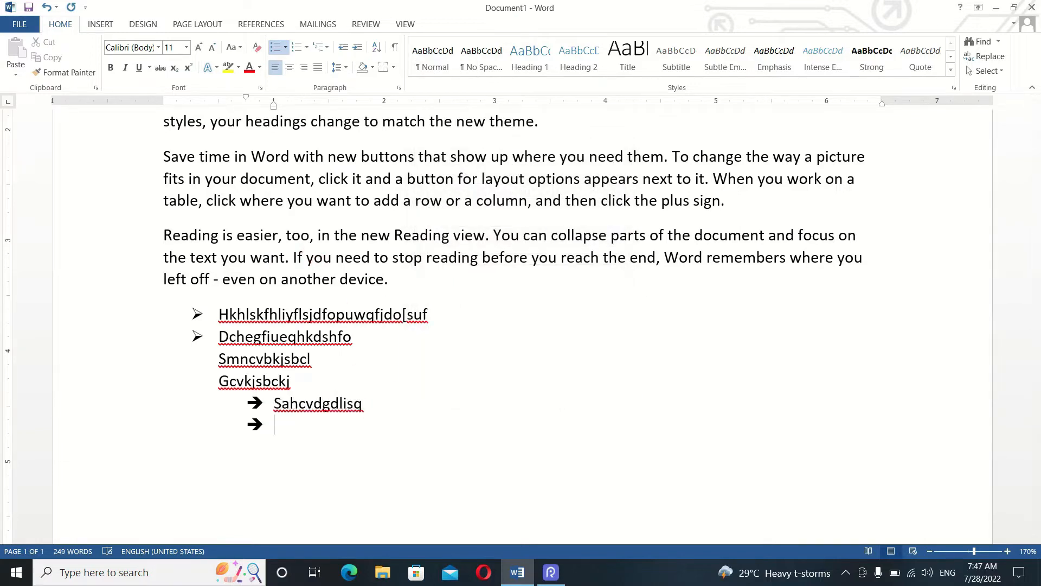
{"action": "key", "text": "Return"}
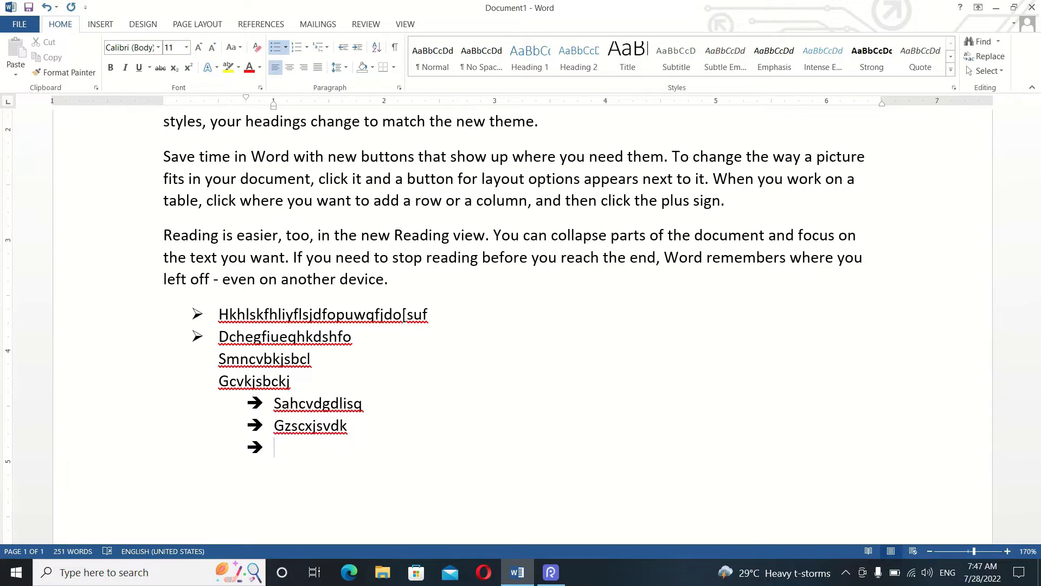
{"action": "key", "text": "BackSpace"}
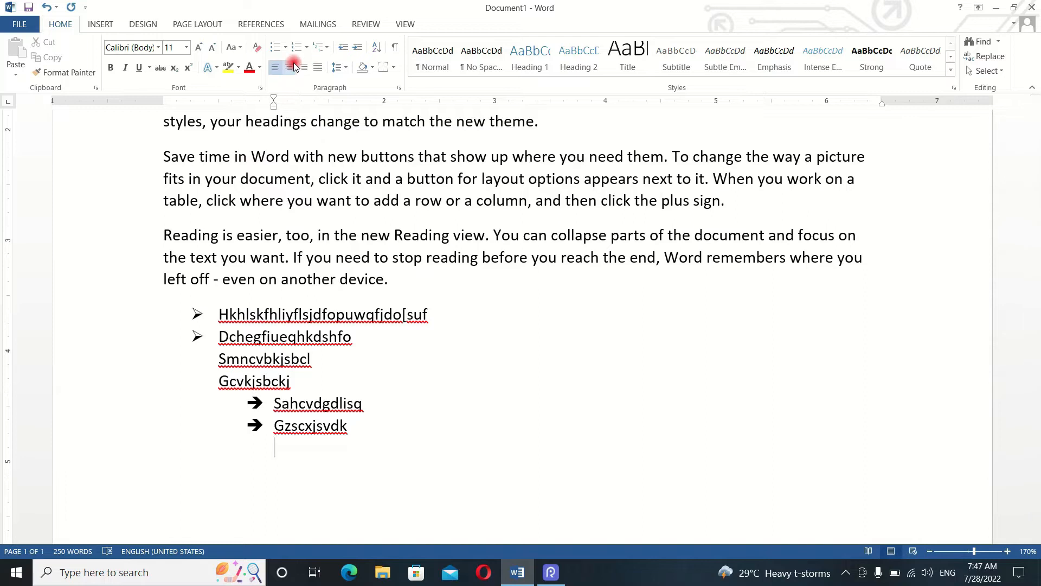
- Define a new picture bullet from the pointing-hand image file "download" in the Downloads folder
{"action": "left_click", "coordinate": [286, 48]}
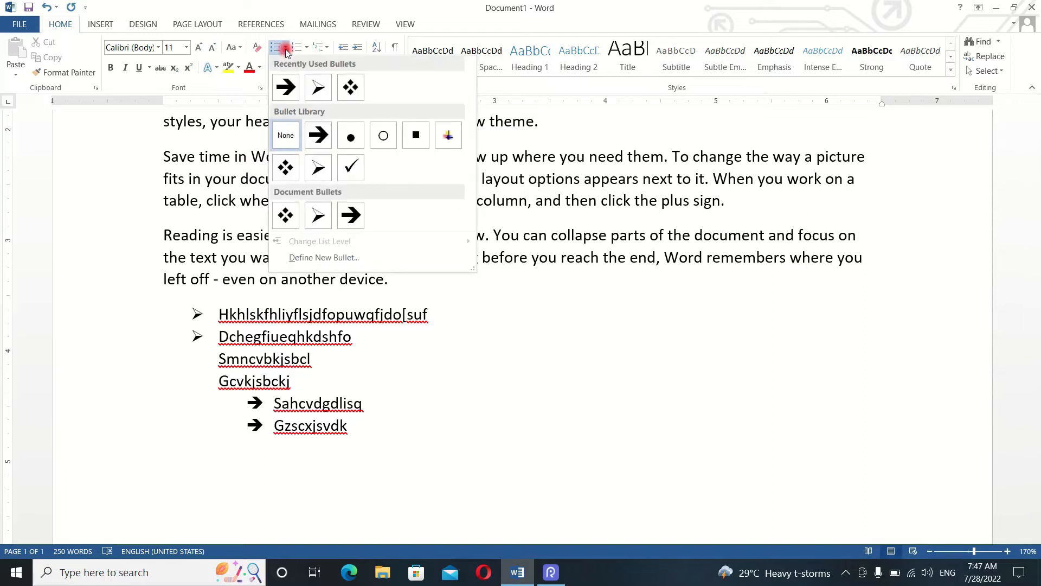
{"action": "left_click", "coordinate": [302, 257]}
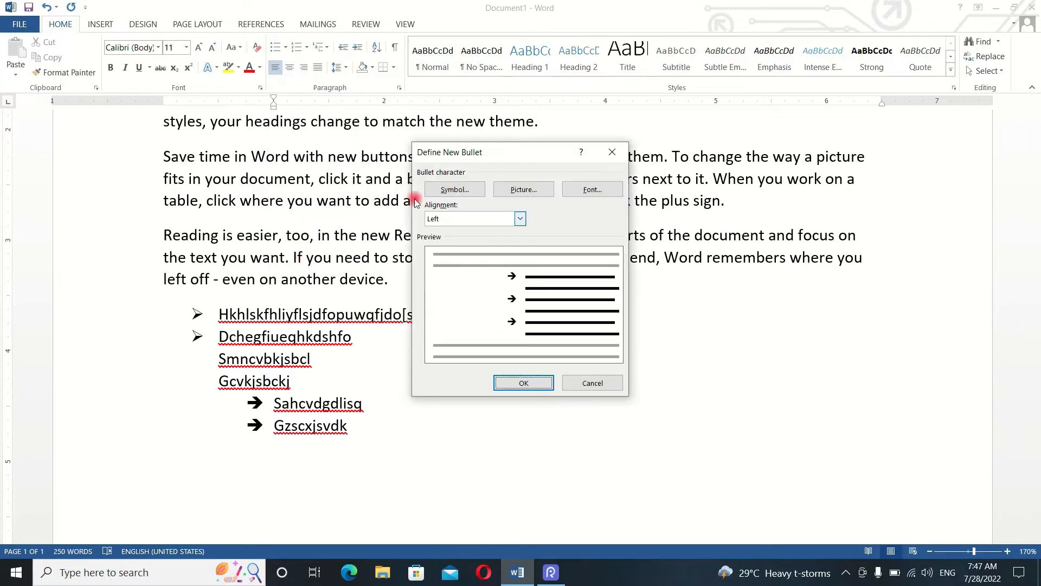
{"action": "left_click", "coordinate": [515, 190]}
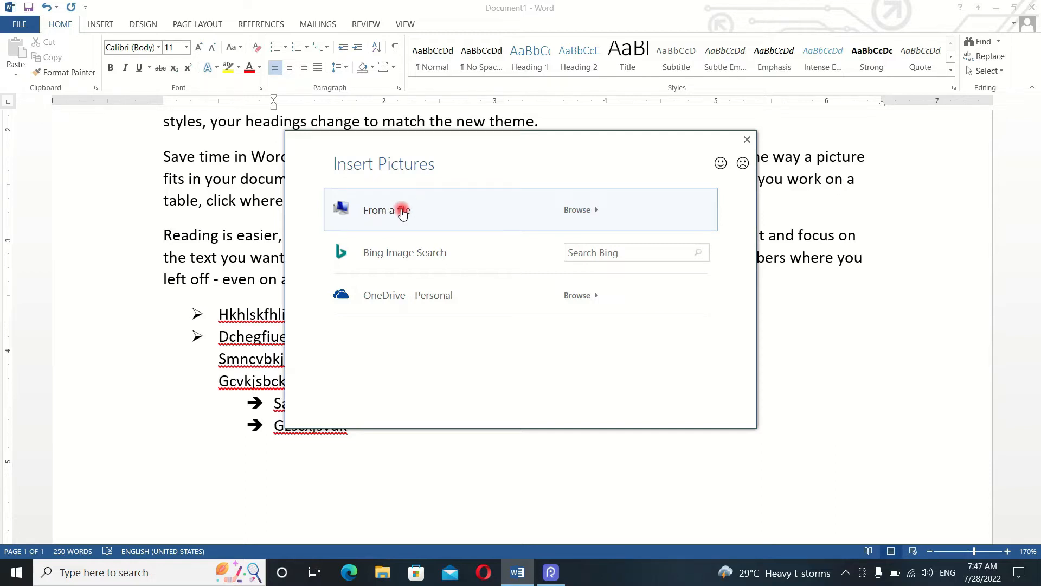
{"action": "left_click", "coordinate": [386, 212]}
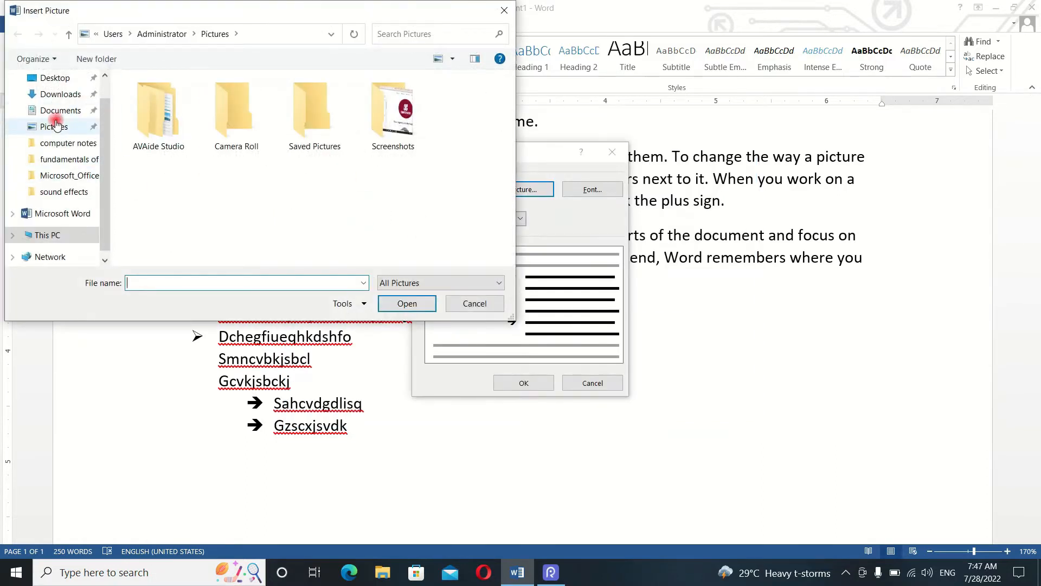
{"action": "left_click", "coordinate": [58, 101]}
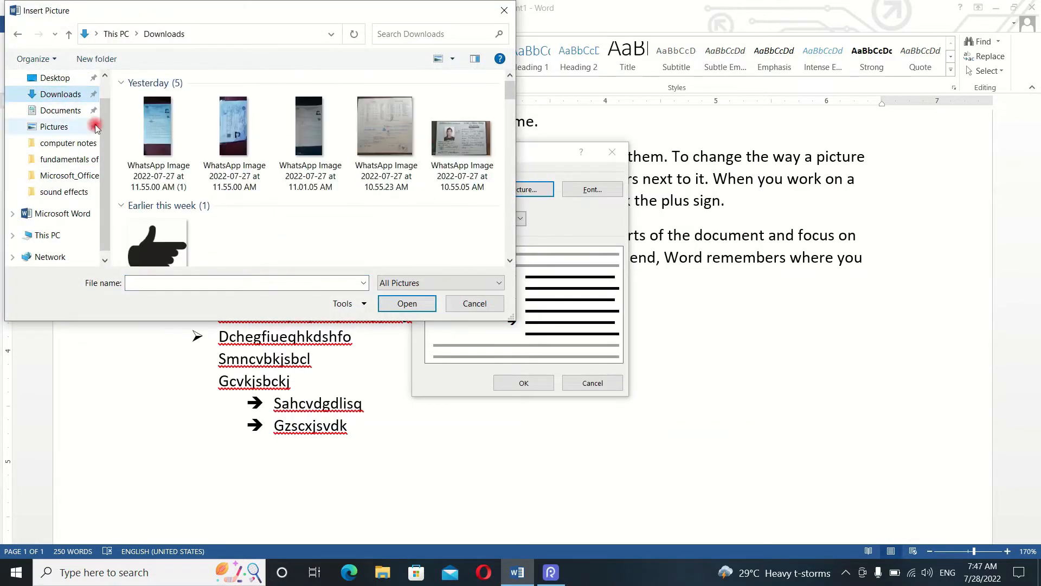
{"action": "left_click", "coordinate": [161, 241]}
{"action": "left_click", "coordinate": [407, 303]}
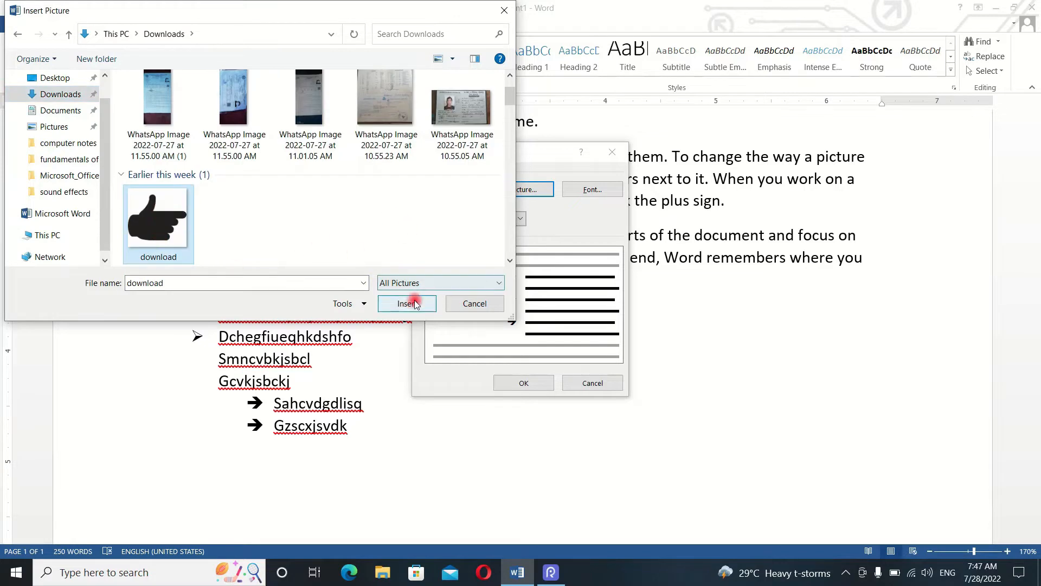
{"action": "left_click", "coordinate": [509, 386]}
- Apply the pointing-hand bullet to the empty line below the arrow list and enter the items "Df,jgefhoiwqo", "Kgsdklshigdcskuhou" and "jgvck"
{"action": "left_click", "coordinate": [285, 47]}
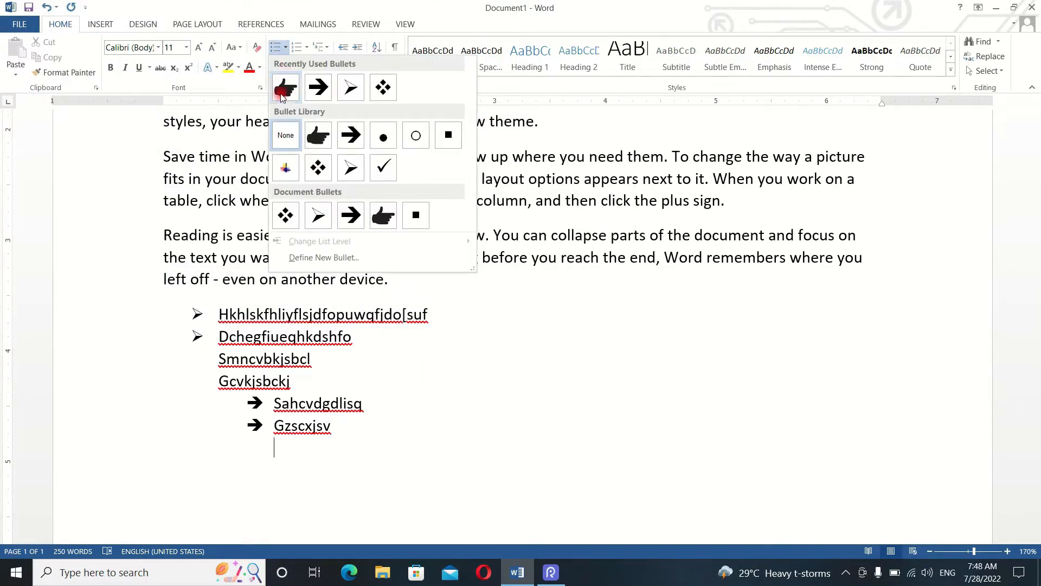
{"action": "left_click", "coordinate": [286, 88]}
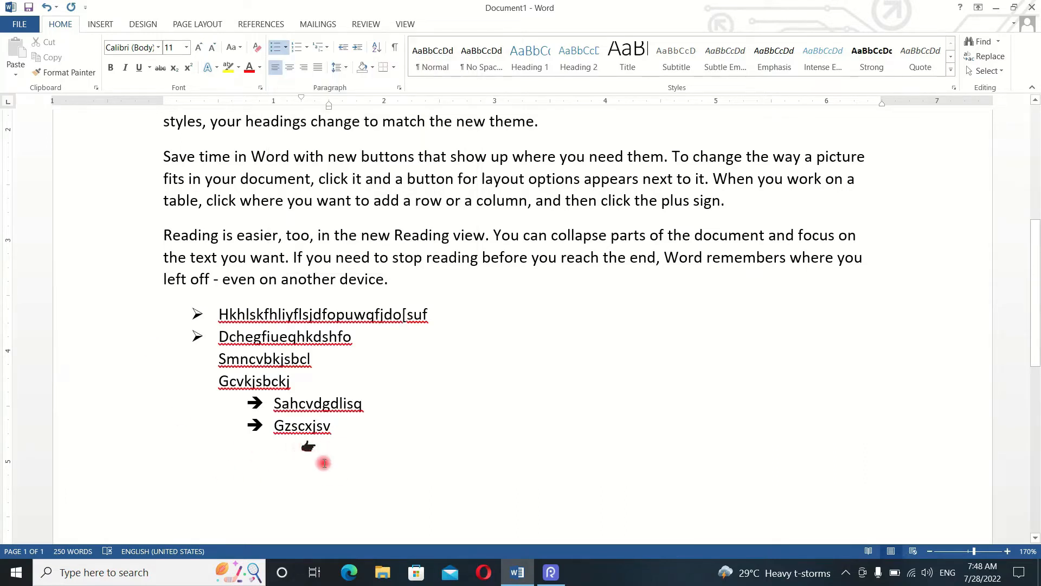
{"action": "type", "text": "Df,jgefhoiwqo"}
{"action": "key", "text": "Return"}
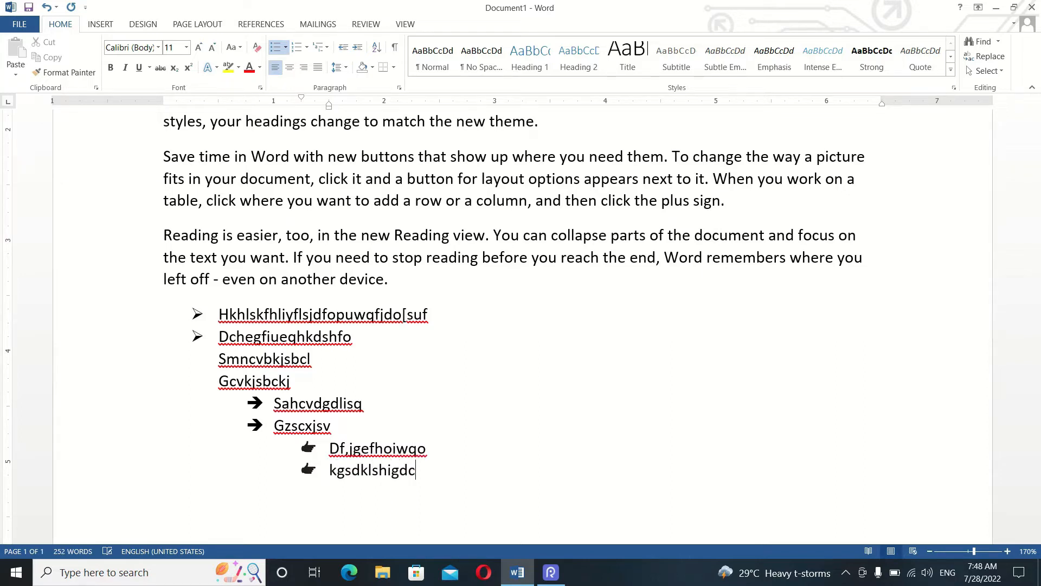
{"action": "key", "text": "Return"}
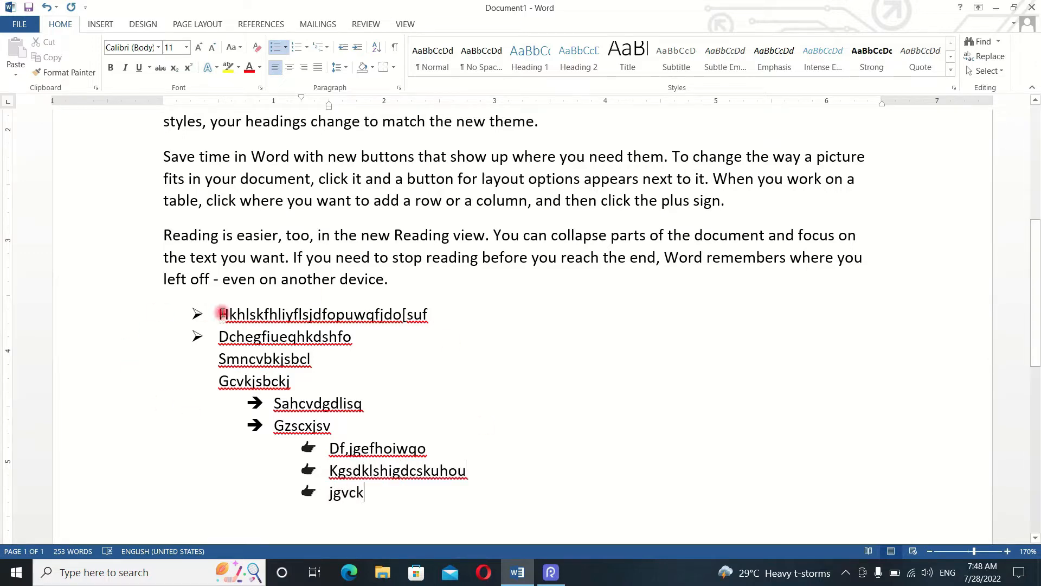
- Delete the whole sample list below the last paragraph, from "Hkhlskfhliyflsjdfopuwqfjdo[suf" through the pointing-hand items
{"action": "left_click_drag", "start_coordinate": [217, 314], "coordinate": [434, 521]}
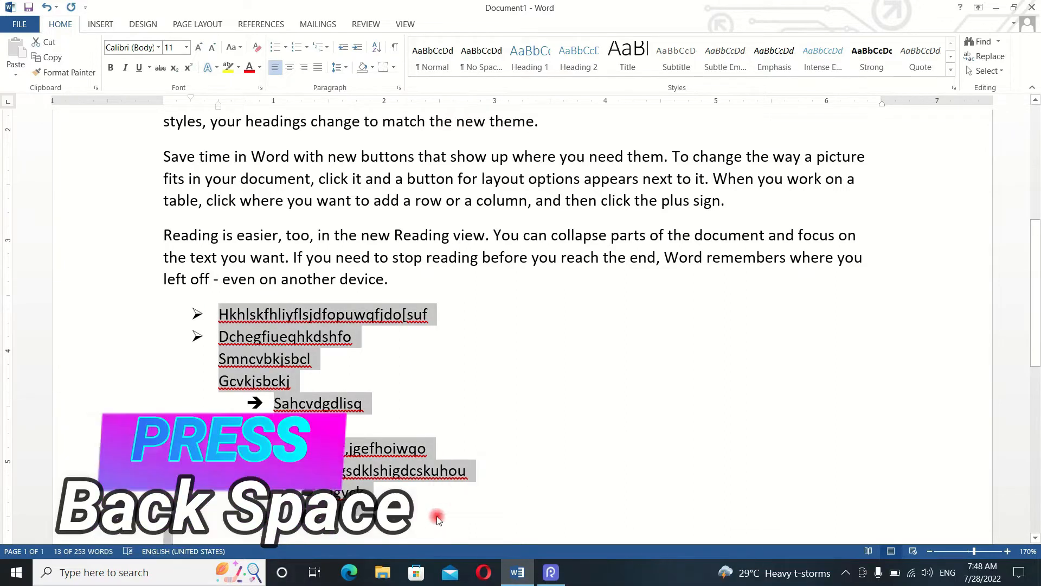
{"action": "key", "text": "BackSpace"}
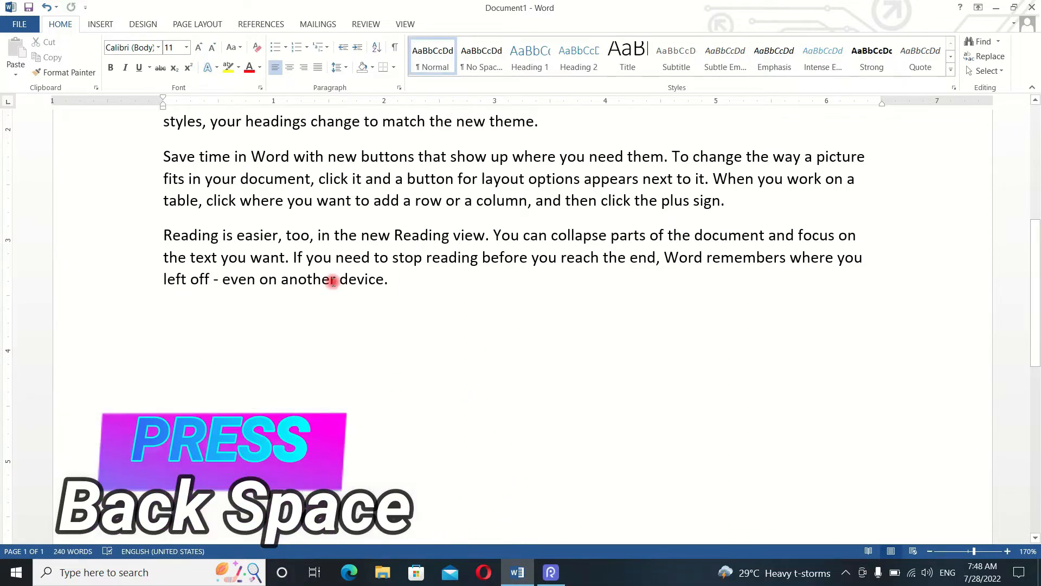
- Remove the four-diamond bullet from the first paragraph, "Video provides a powerful way"
{"action": "left_click", "coordinate": [285, 47]}
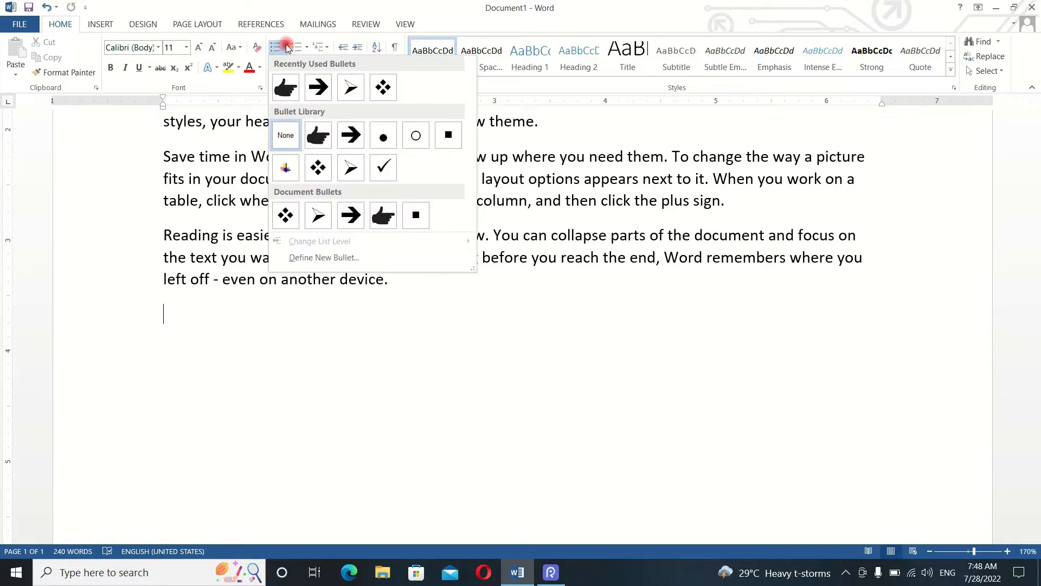
{"action": "left_click", "coordinate": [302, 347]}
{"action": "scroll", "coordinate": [304, 358], "scroll_direction": "up", "scroll_amount": 5}
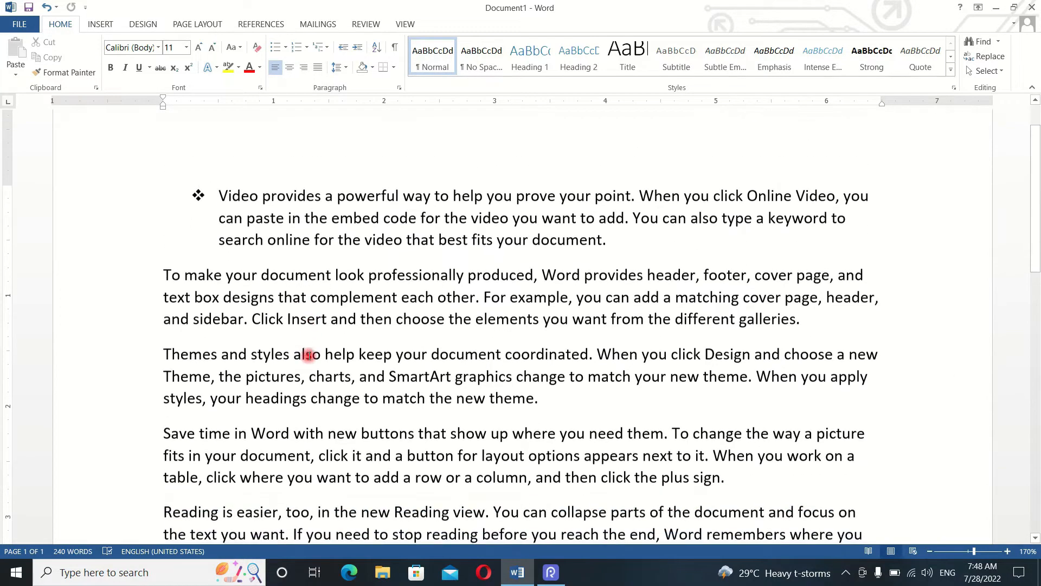
{"action": "left_click", "coordinate": [238, 205]}
{"action": "left_click", "coordinate": [285, 47]}
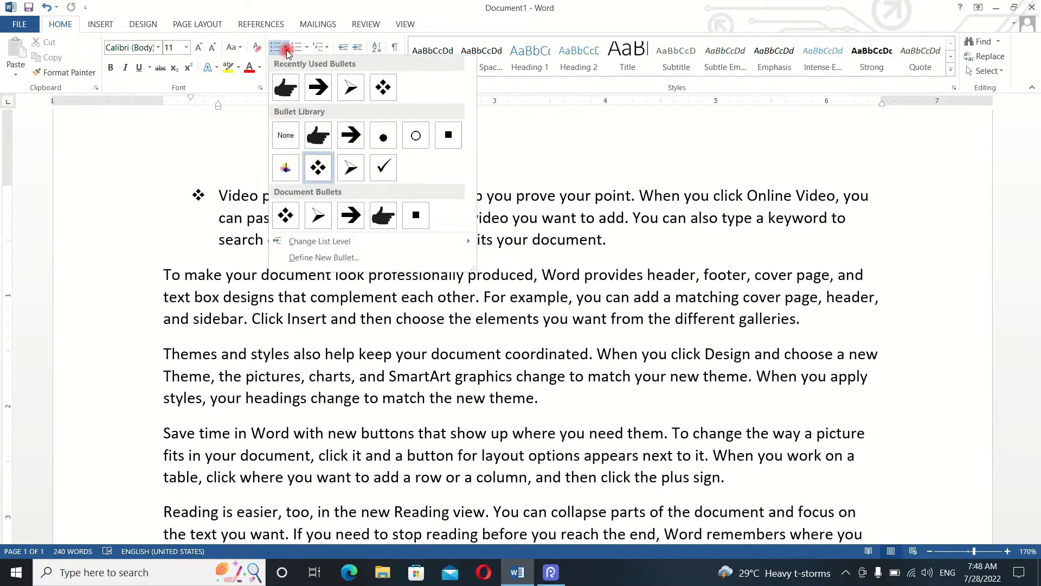
{"action": "left_click", "coordinate": [220, 196]}
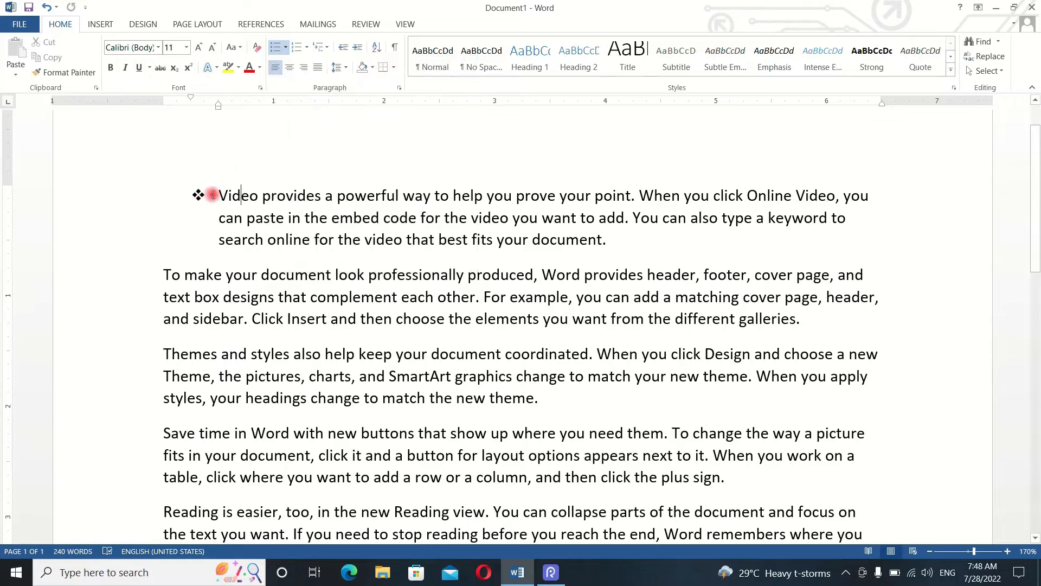
{"action": "key", "text": "BackSpace"}
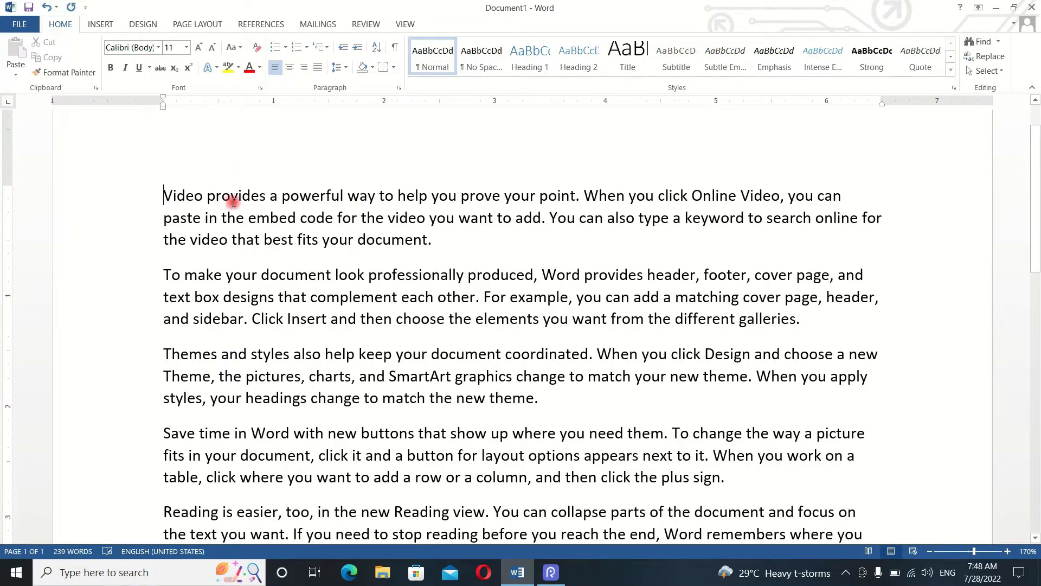
- Apply the uppercase Roman numbering format (I., II., III.) to all paragraphs of the document
{"action": "left_click", "coordinate": [304, 49]}
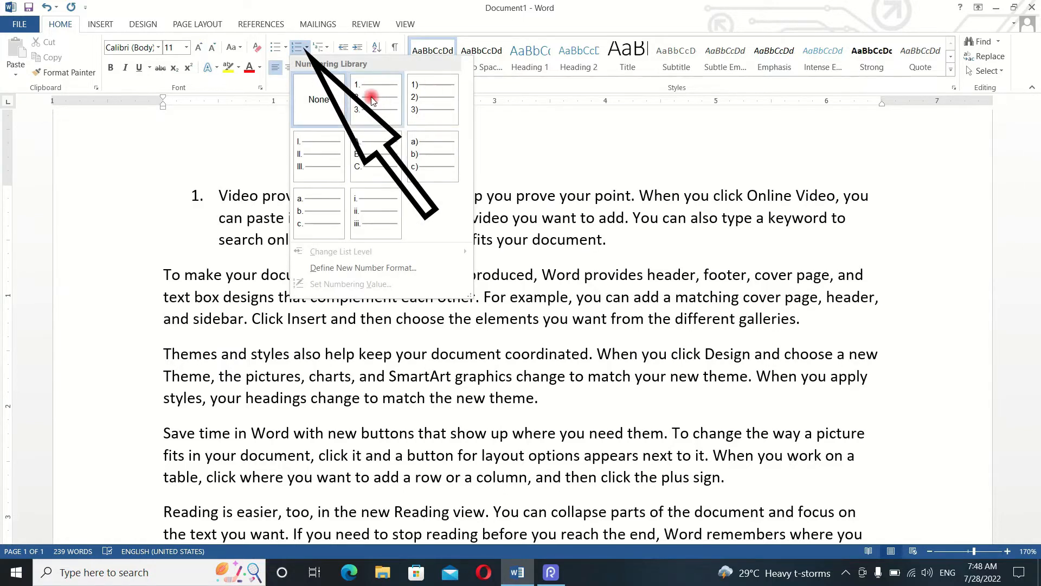
{"action": "left_click", "coordinate": [198, 230]}
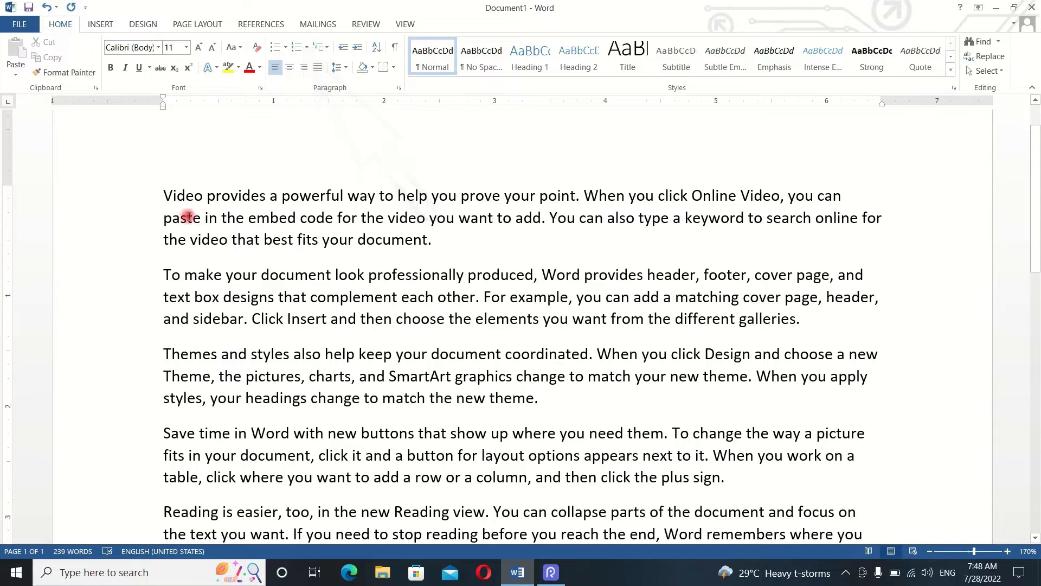
{"action": "left_click_drag", "start_coordinate": [164, 196], "coordinate": [246, 312]}
{"action": "left_click", "coordinate": [200, 224]}
{"action": "key", "text": "ctrl+a"}
{"action": "scroll", "coordinate": [412, 279], "scroll_direction": "down", "scroll_amount": 5}
{"action": "scroll", "coordinate": [412, 278], "scroll_direction": "up", "scroll_amount": 3}
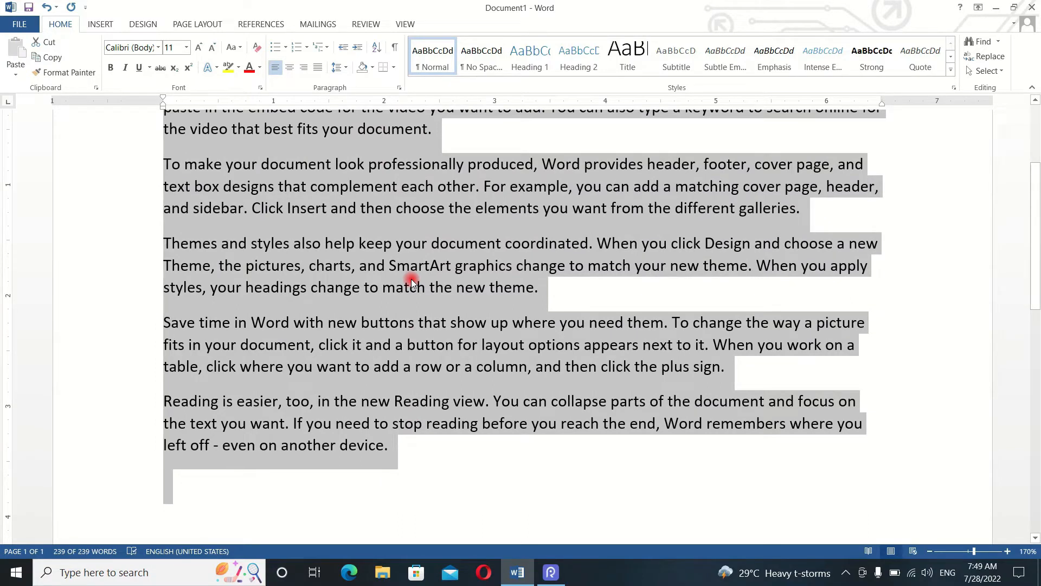
{"action": "scroll", "coordinate": [411, 278], "scroll_direction": "up", "scroll_amount": 3}
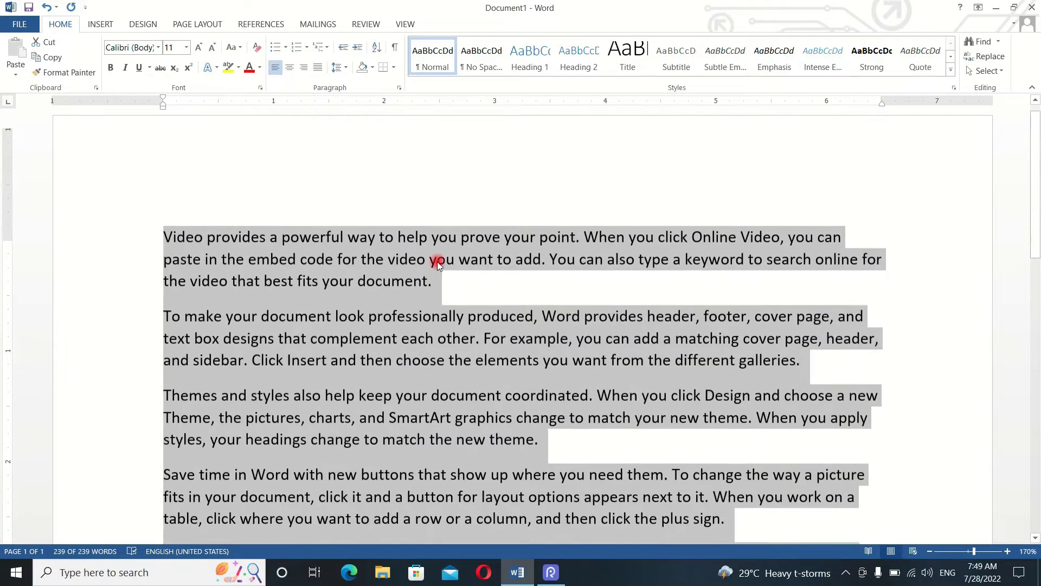
{"action": "left_click", "coordinate": [307, 50]}
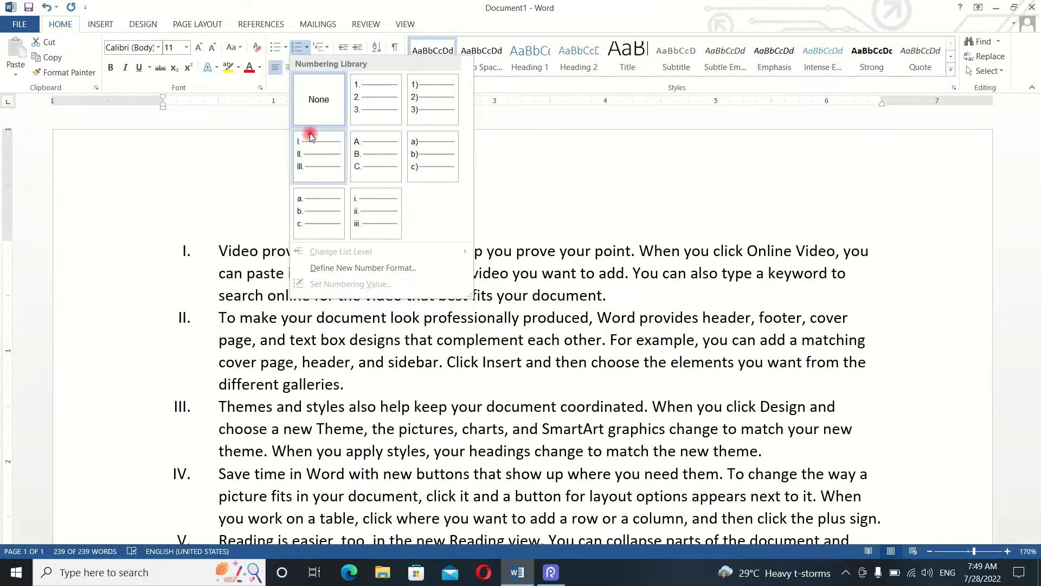
{"action": "left_click", "coordinate": [317, 178]}
- Deselect the text and examine the Roman numbering across all the paragraphs
{"action": "scroll", "coordinate": [355, 229], "scroll_direction": "down", "scroll_amount": 2}
{"action": "scroll", "coordinate": [354, 229], "scroll_direction": "up", "scroll_amount": 2}
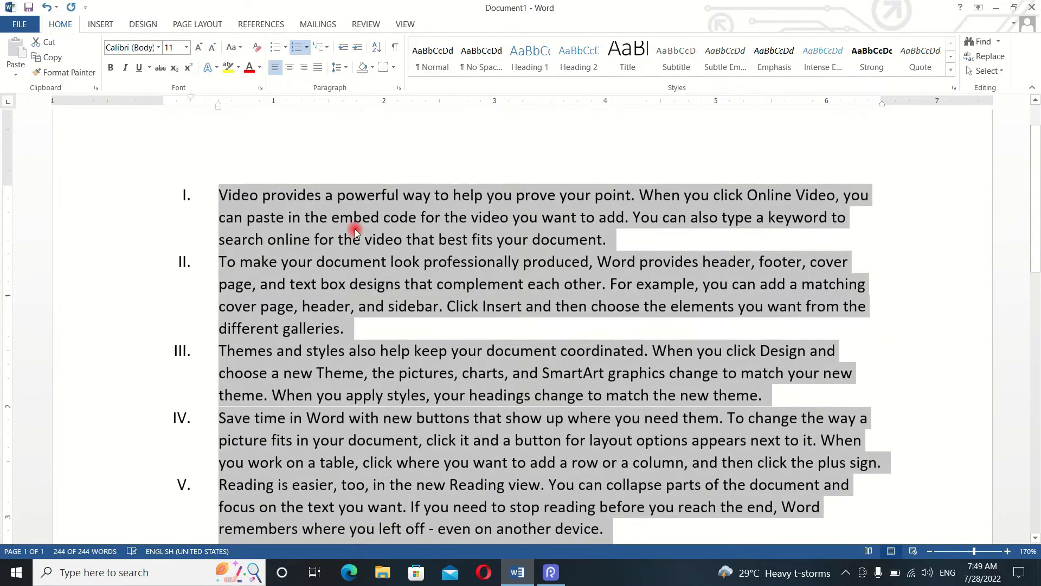
{"action": "left_click", "coordinate": [328, 306]}
{"action": "scroll", "coordinate": [184, 293], "scroll_direction": "down", "scroll_amount": 2}
{"action": "scroll", "coordinate": [244, 330], "scroll_direction": "up", "scroll_amount": 1}
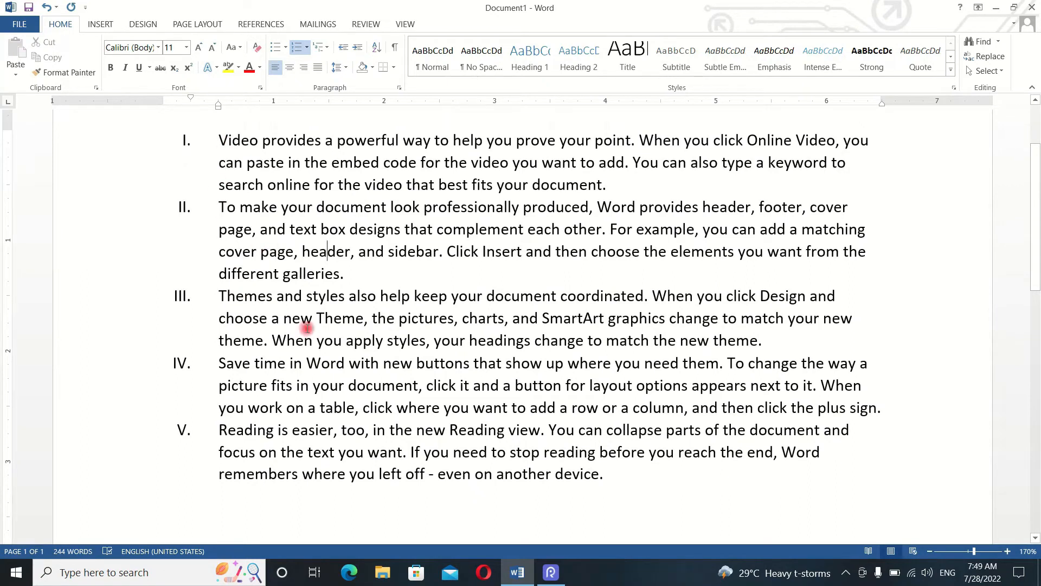
{"action": "scroll", "coordinate": [332, 389], "scroll_direction": "down", "scroll_amount": 1}
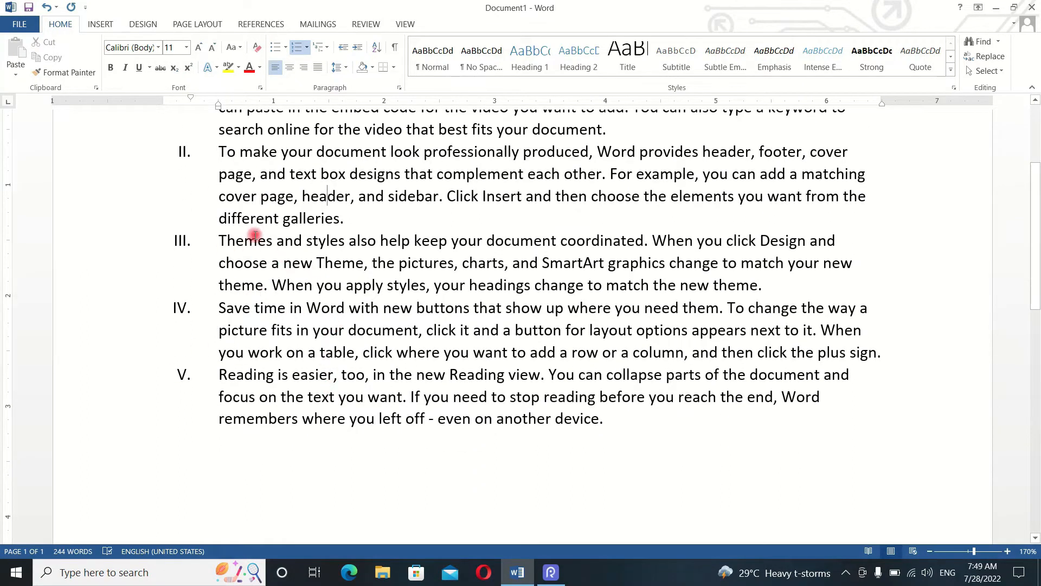
{"action": "scroll", "coordinate": [289, 266], "scroll_direction": "up", "scroll_amount": 2}
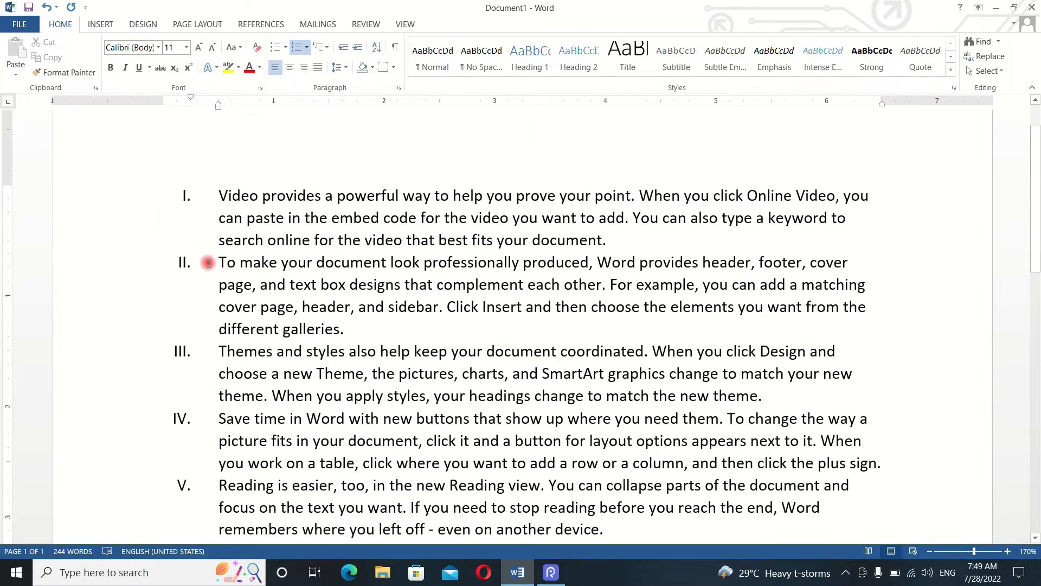
{"action": "scroll", "coordinate": [318, 332], "scroll_direction": "down", "scroll_amount": 2}
{"action": "scroll", "coordinate": [223, 211], "scroll_direction": "up", "scroll_amount": 3}
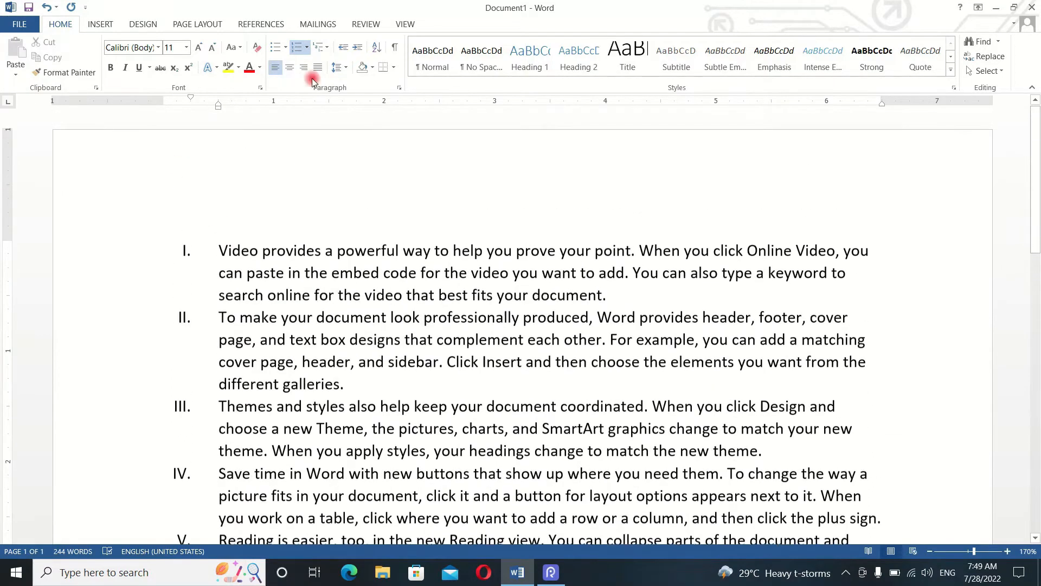
- Preview the lowercase a., b., c. numbering format on the list and leave it unapplied
{"action": "left_click", "coordinate": [307, 48]}
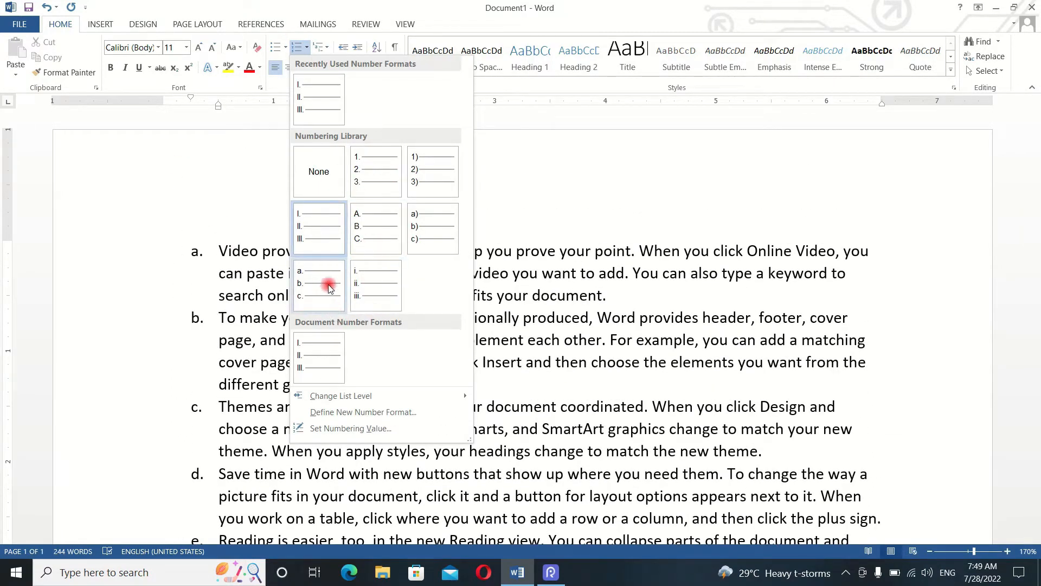
{"action": "left_click", "coordinate": [493, 195]}
{"action": "scroll", "coordinate": [495, 190], "scroll_direction": "down", "scroll_amount": 3}
{"action": "scroll", "coordinate": [495, 185], "scroll_direction": "down", "scroll_amount": 2}
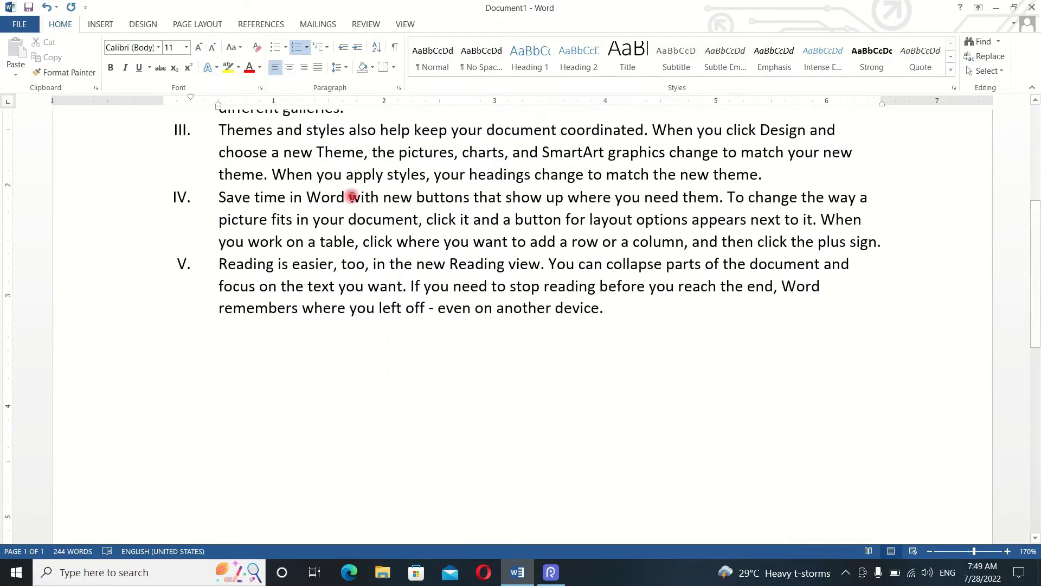
- Apply the 1), a), i) multilevel list style to the numbered paragraphs
{"action": "left_click", "coordinate": [325, 49]}
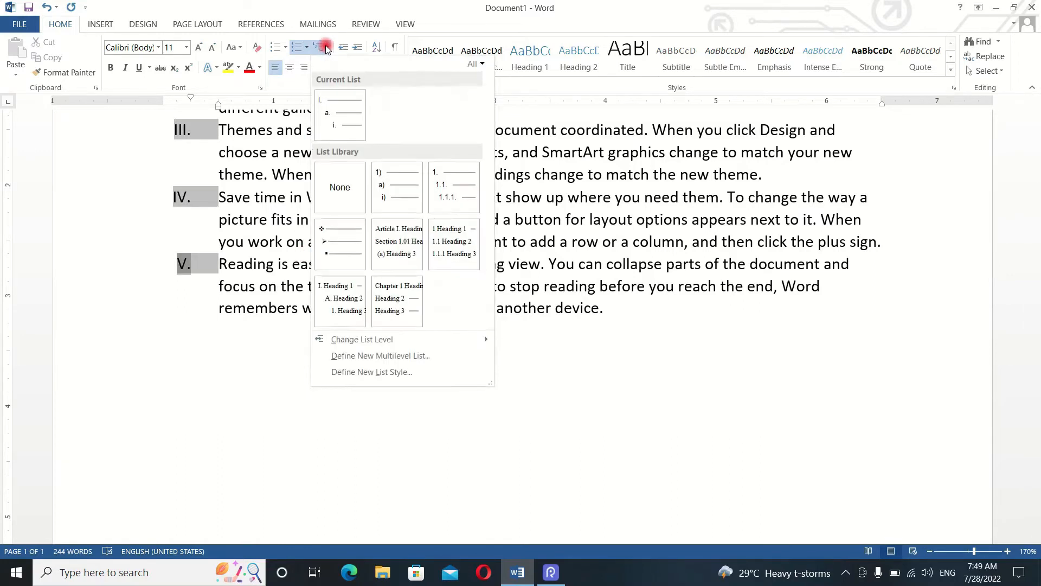
{"action": "left_click", "coordinate": [396, 188]}
{"action": "scroll", "coordinate": [358, 206], "scroll_direction": "up", "scroll_amount": 3}
{"action": "scroll", "coordinate": [374, 213], "scroll_direction": "down", "scroll_amount": 1}
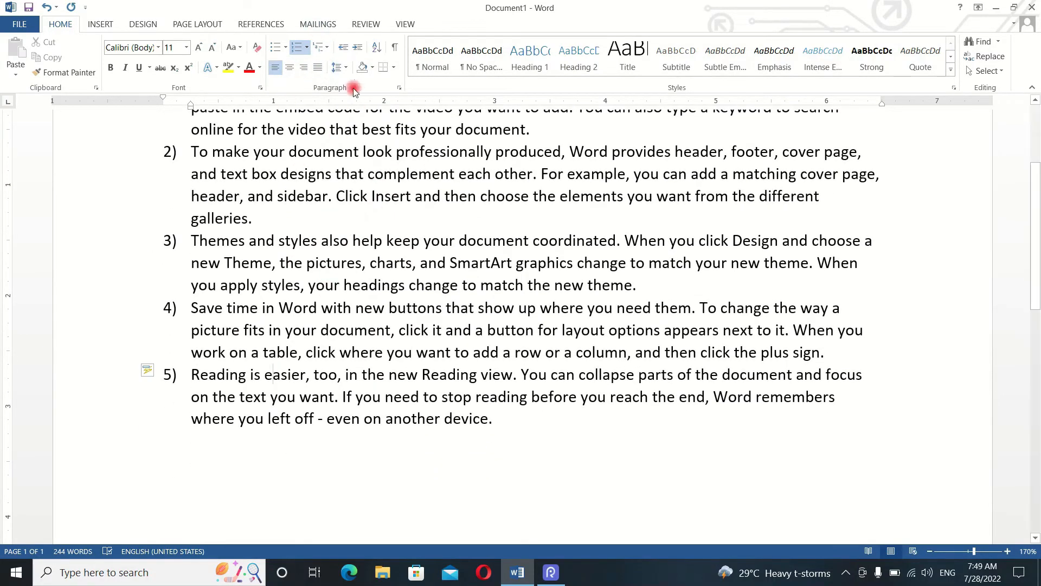
- Examine the levels of the 1), a), i) style in the multilevel list library without changing the list
{"action": "left_click", "coordinate": [321, 47]}
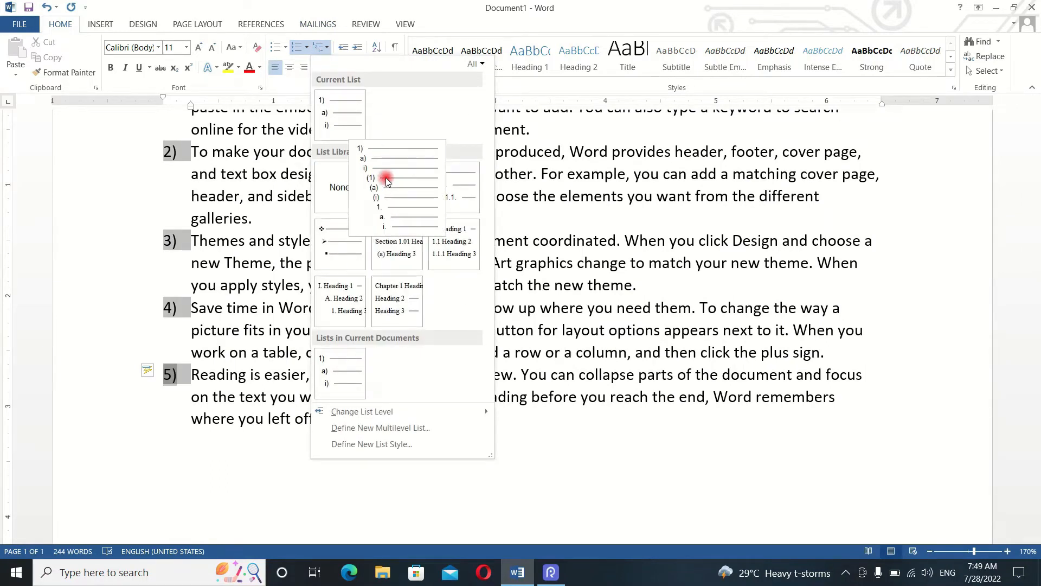
{"action": "mouse_move", "coordinate": [321, 93]}
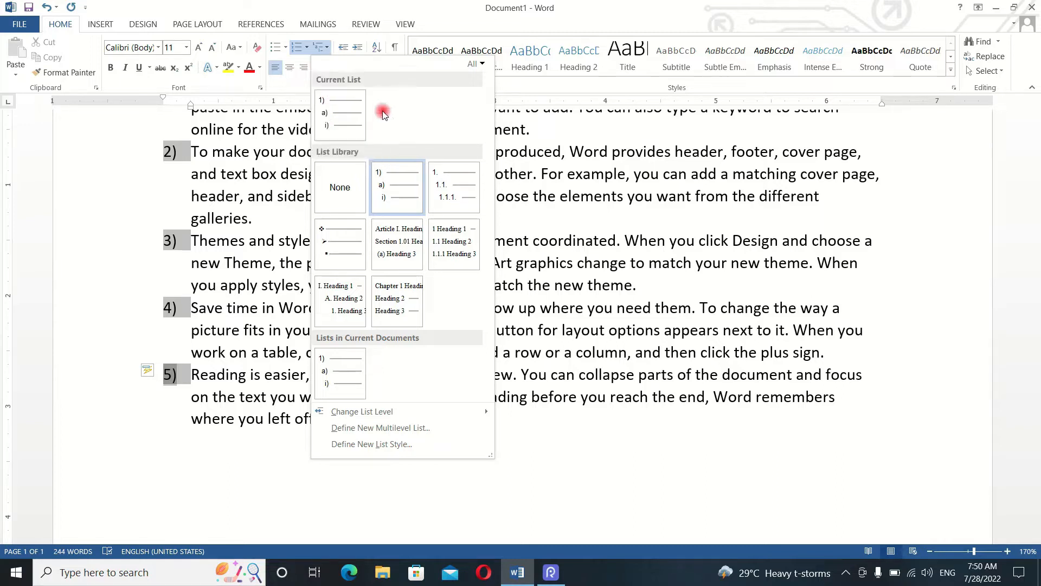
{"action": "left_click", "coordinate": [523, 199]}
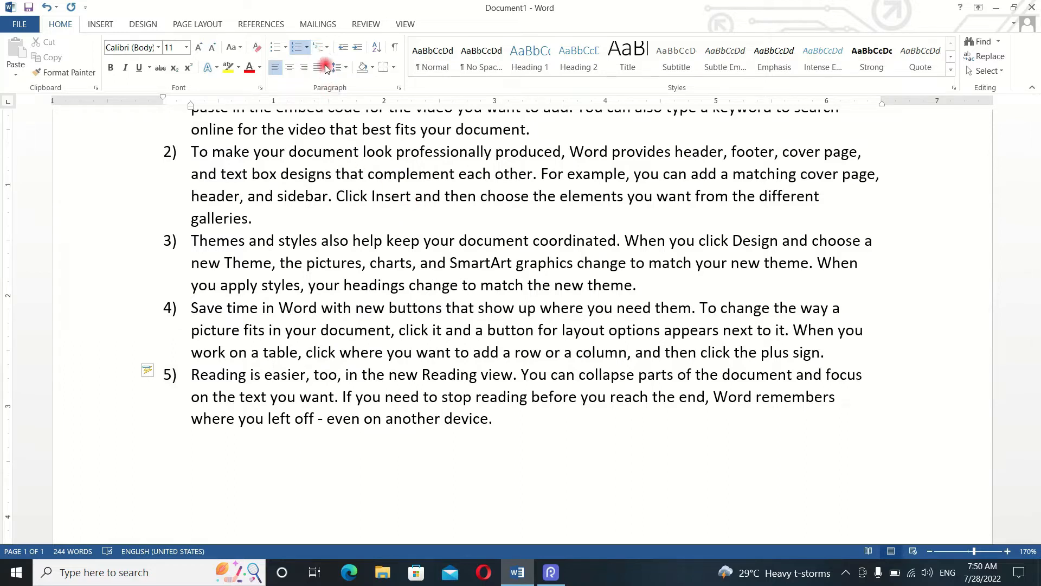
{"action": "scroll", "coordinate": [213, 185], "scroll_direction": "up", "scroll_amount": 3}
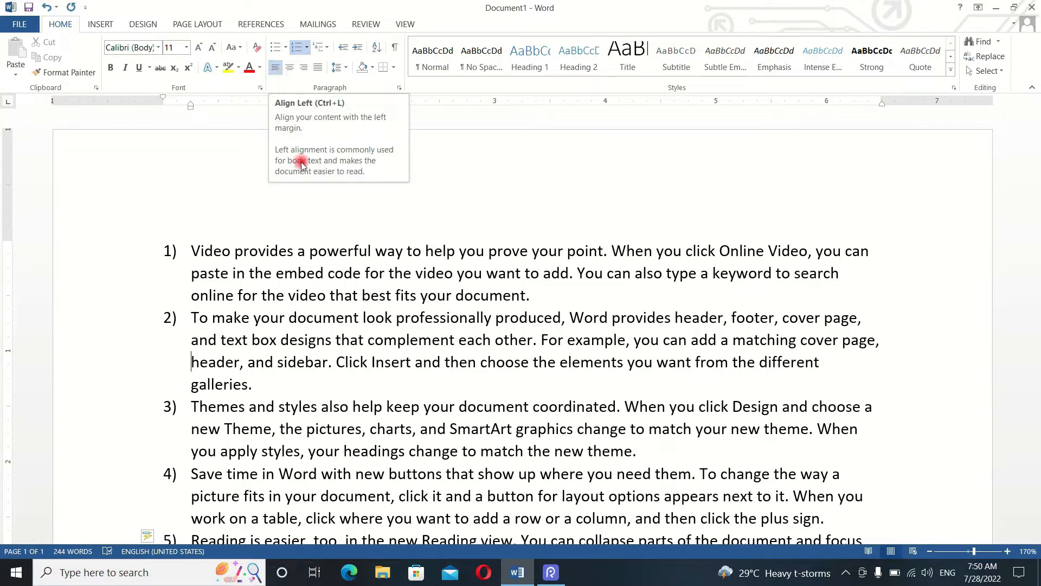
- Add a sixth list item reading "Dmhgcfuidhfoiqe" after the last numbered paragraph and start another numbered item below it
{"action": "left_click", "coordinate": [205, 250]}
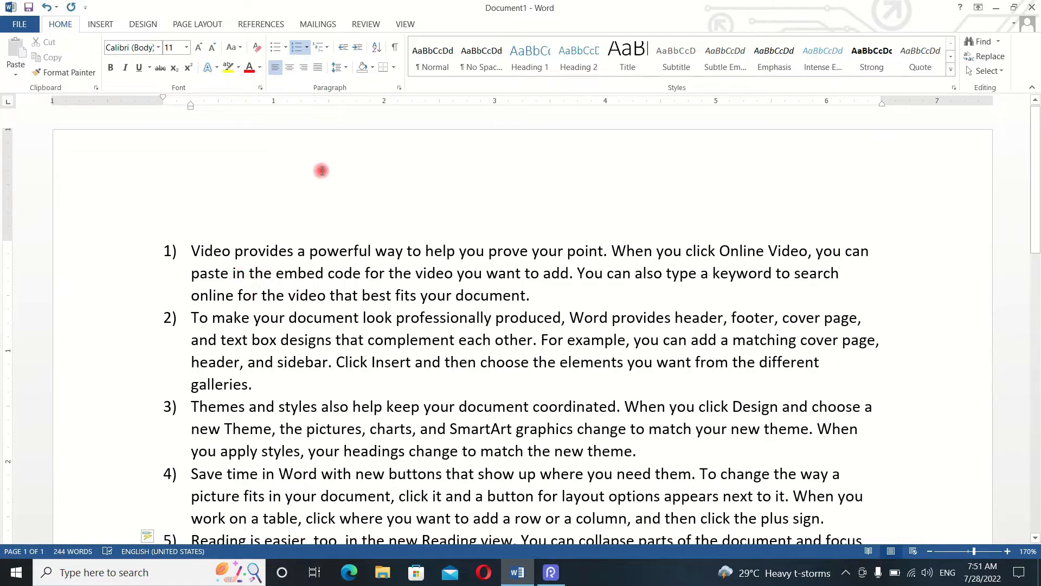
{"action": "scroll", "coordinate": [321, 166], "scroll_direction": "down", "scroll_amount": 2}
{"action": "scroll", "coordinate": [321, 166], "scroll_direction": "down", "scroll_amount": 3}
{"action": "left_click", "coordinate": [495, 309]}
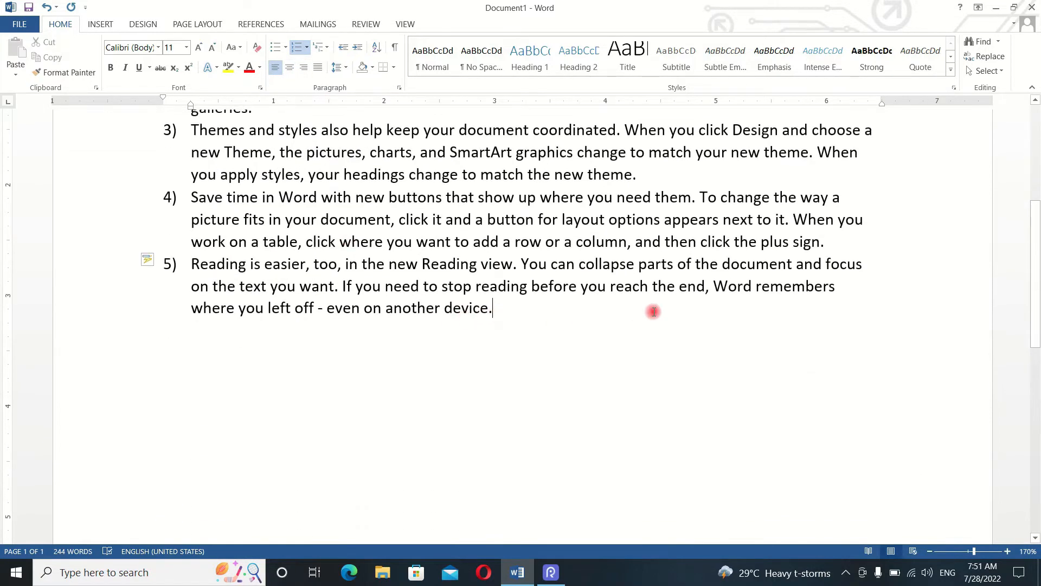
{"action": "key", "text": "Return"}
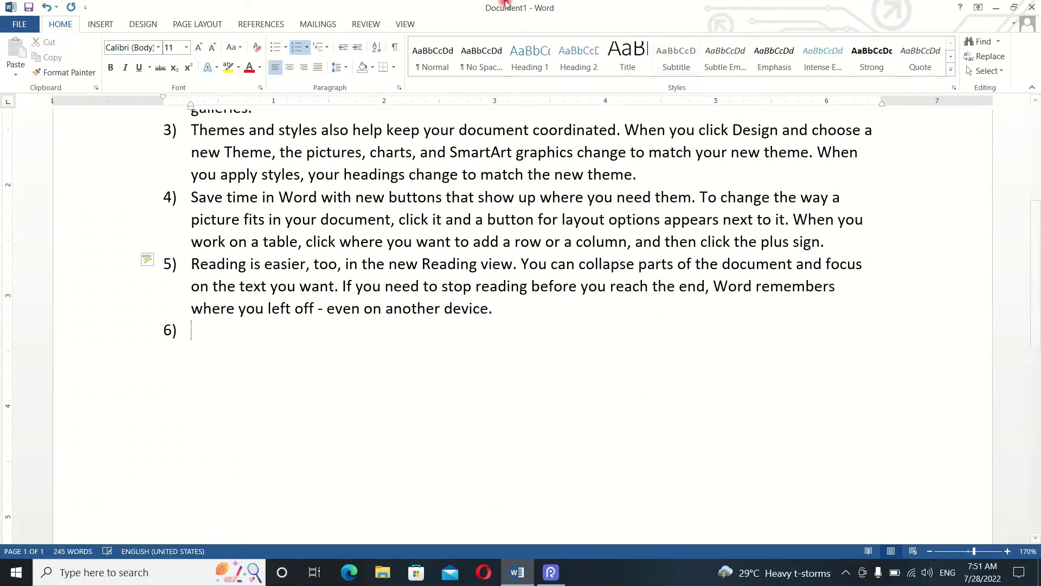
{"action": "type", "text": "dmhgcfuidhfoiqe"}
{"action": "key", "text": "Return"}
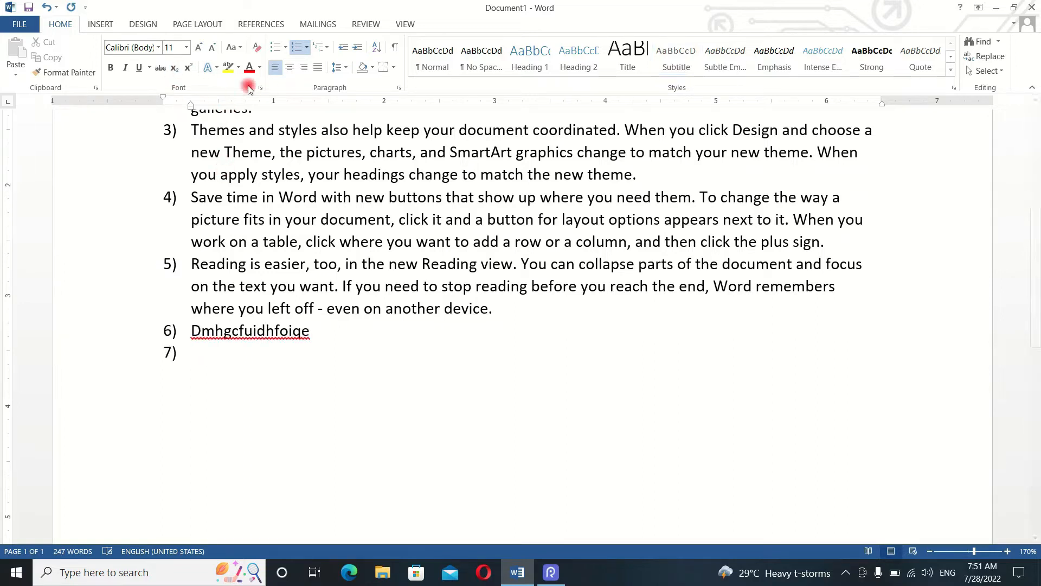
- Turn off numbering for the empty seventh item at the end of the list
{"action": "left_click", "coordinate": [308, 50]}
{"action": "left_click", "coordinate": [307, 50]}
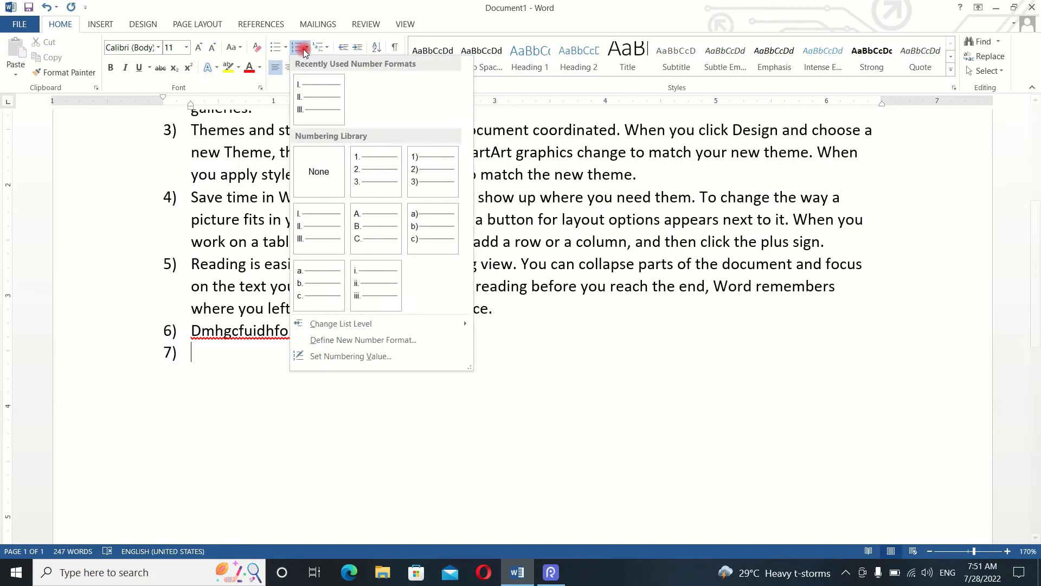
{"action": "left_click", "coordinate": [296, 47]}
{"action": "left_click", "coordinate": [295, 46]}
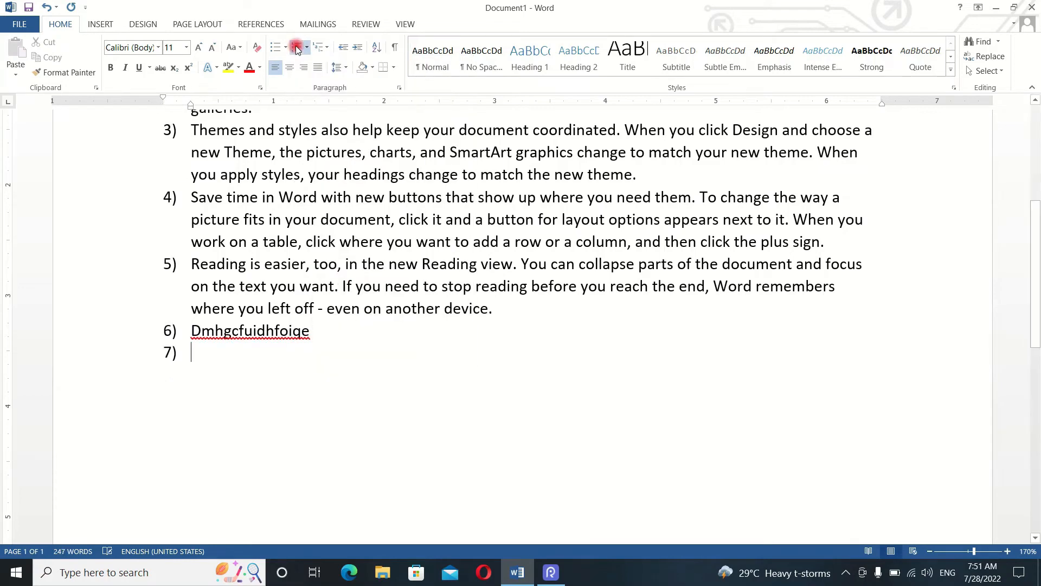
{"action": "left_click", "coordinate": [295, 45]}
- Enter the unnumbered sample paragraph "Sgdfwugduio" below item 6, followed by a second line of sample text starting with "sg"
{"action": "type", "text": "sgdfwugd"}
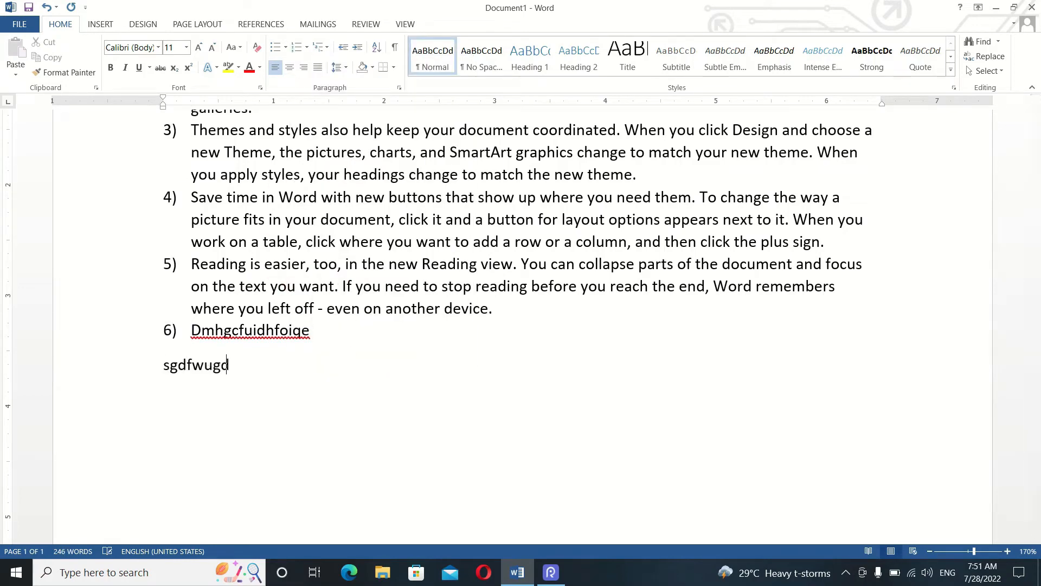
{"action": "type", "text": "uio"}
{"action": "key", "text": "Return"}
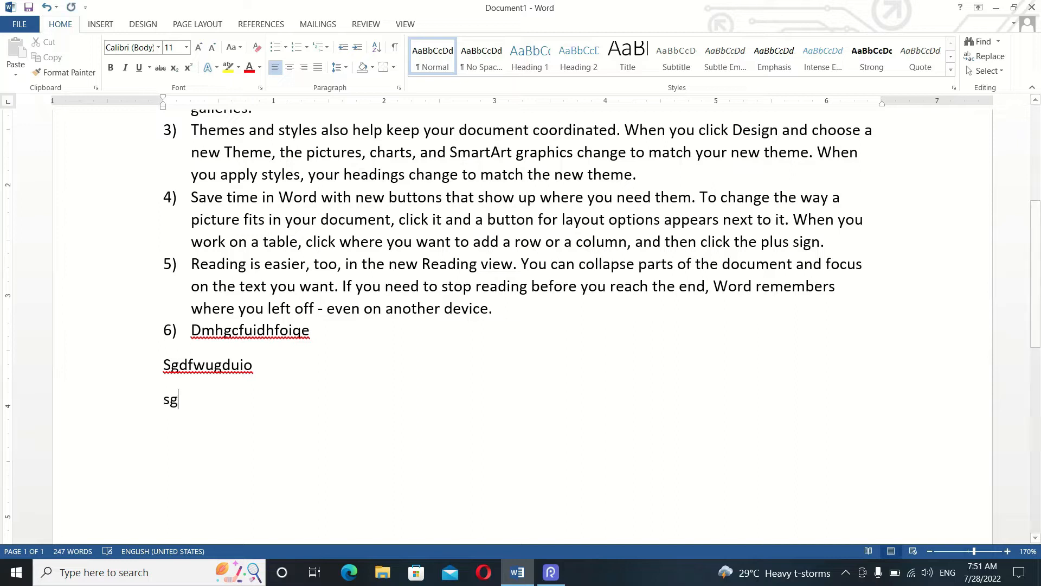
{"action": "type", "text": "uyqsefiwqgekuw"}
{"action": "key", "text": "Tab"}
{"action": "type", "text": "iwq"}
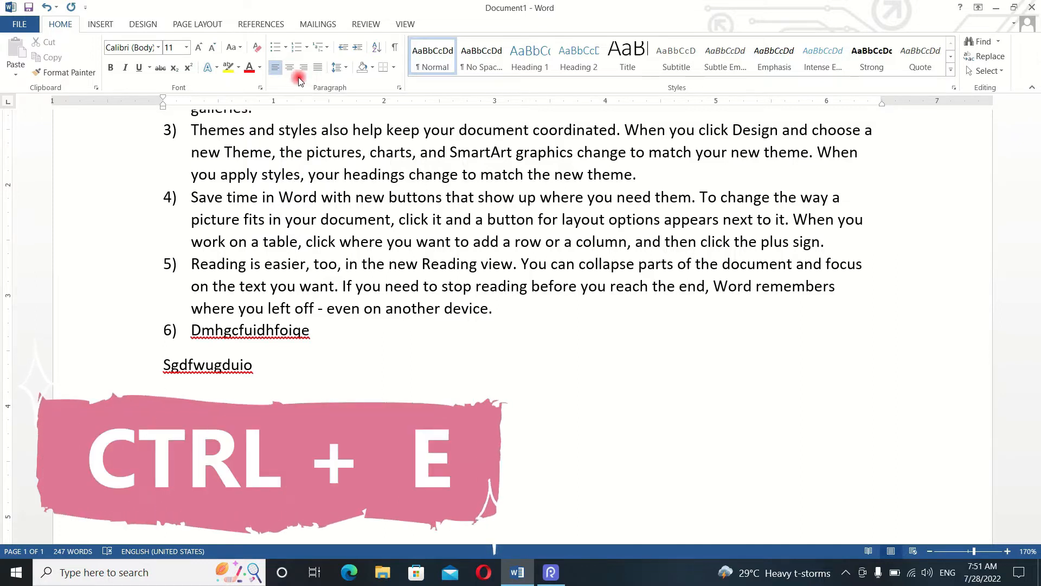
- Center the empty line below "Sgdfwugduio" and enter the two sample lines "Jhscfdwqygdiuqwg" and "cagsjqgki"
{"action": "key", "text": "ctrl+e"}
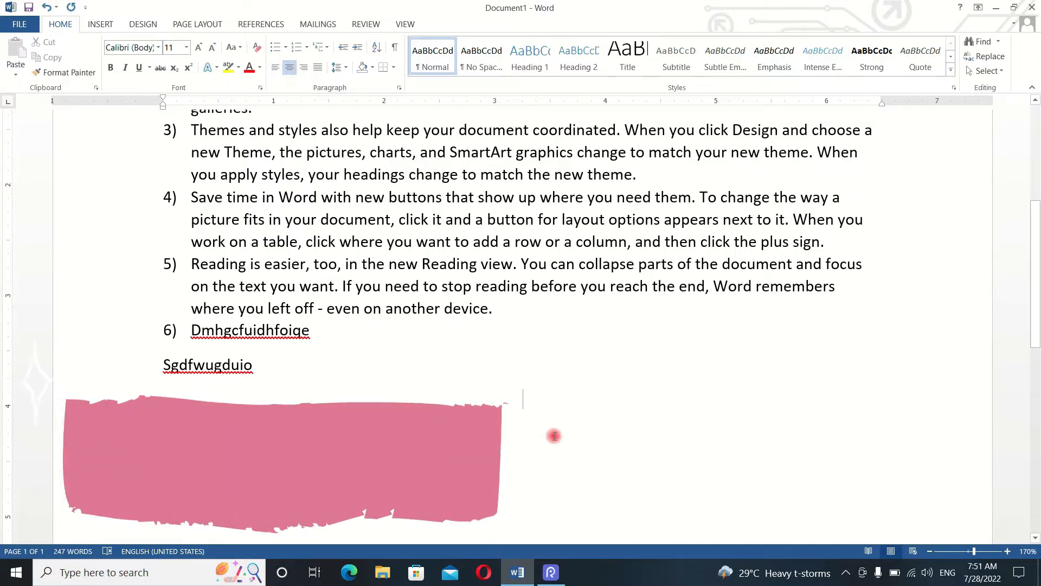
{"action": "scroll", "coordinate": [495, 379], "scroll_direction": "down", "scroll_amount": 3}
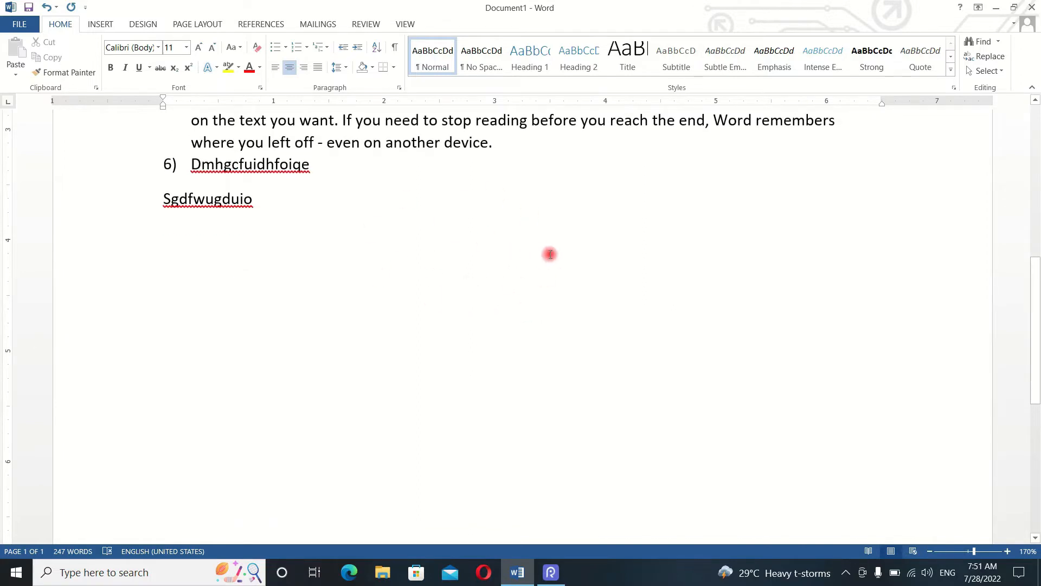
{"action": "type", "text": "jhscfdwqygdiuqwg"}
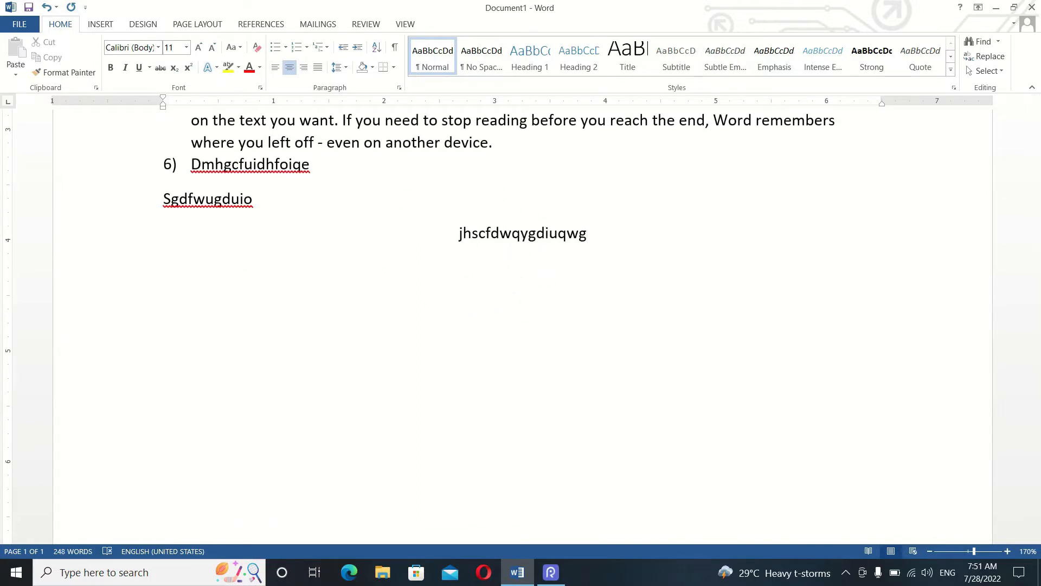
{"action": "key", "text": "Return"}
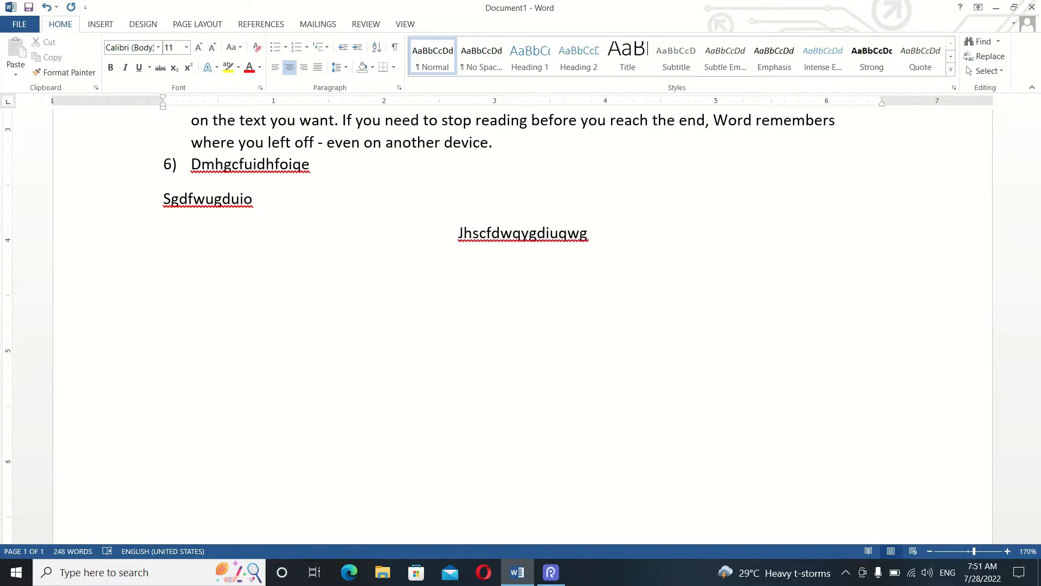
{"action": "type", "text": "cagsjqgki"}
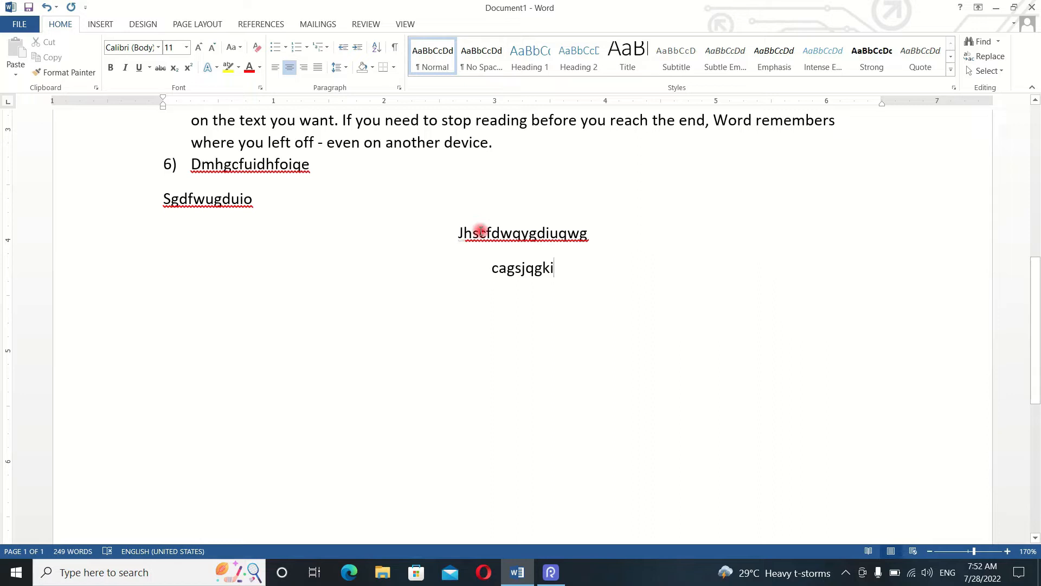
- Remove all the unnumbered sample text below item 6, keeping an empty centered line
{"action": "double_click", "coordinate": [466, 239]}
{"action": "left_click", "coordinate": [557, 259]}
{"action": "left_click_drag", "start_coordinate": [589, 236], "coordinate": [404, 234]}
{"action": "key", "text": "Delete"}
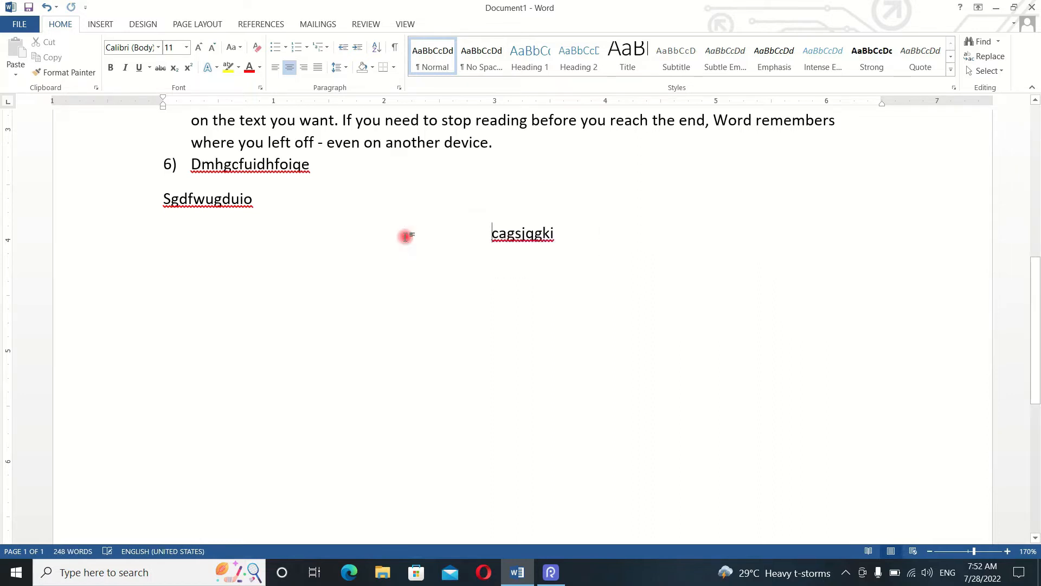
{"action": "key", "text": "ctrl+z"}
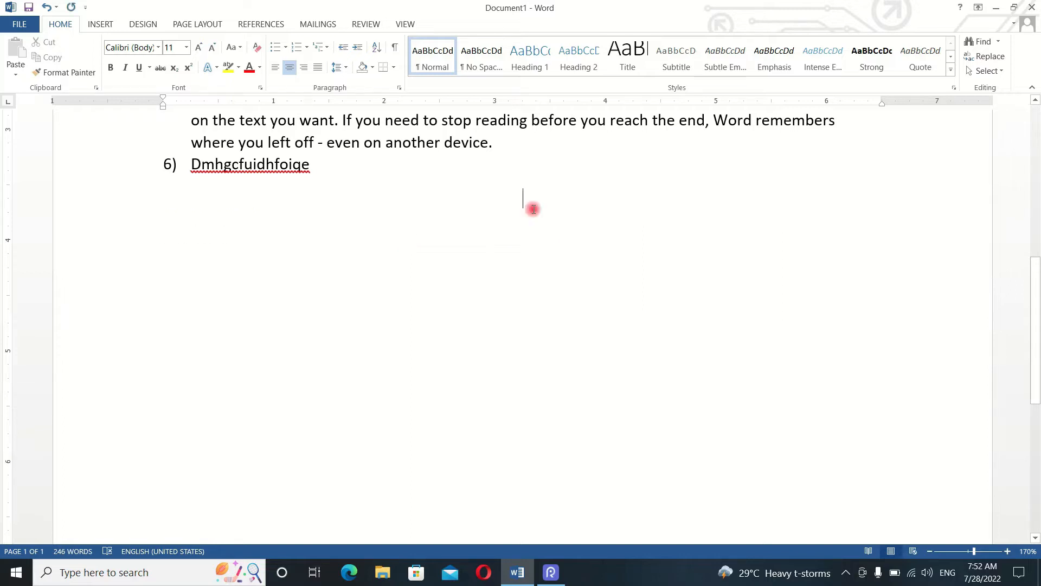
- Enter the centered heading "COMPUTER CLASS" and a left-aligned line "HCSFGSKADKUQG" beneath it
{"action": "type", "text": "COMPU"}
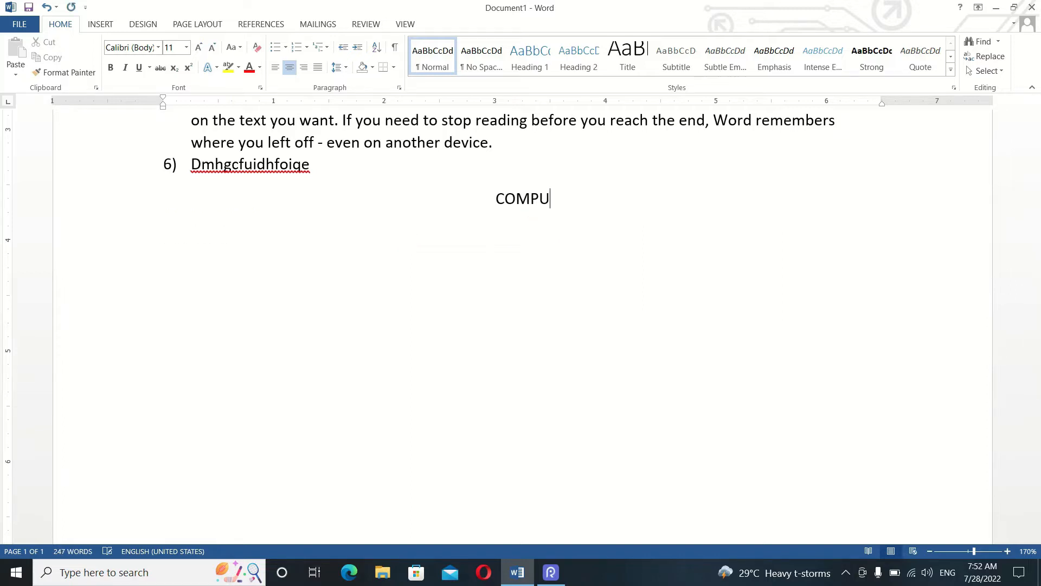
{"action": "type", "text": "TER CLASS"}
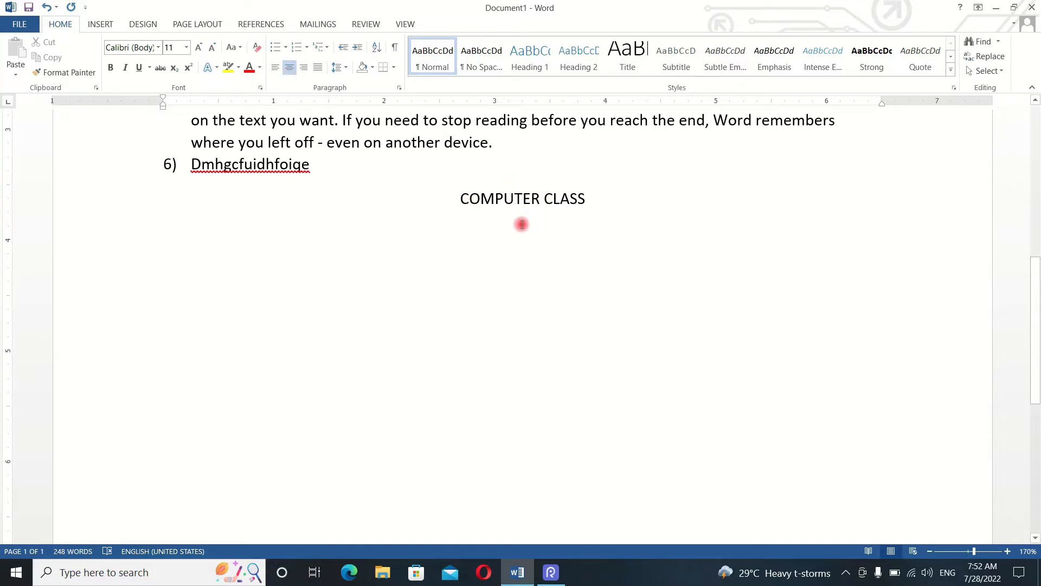
{"action": "left_click", "coordinate": [277, 72]}
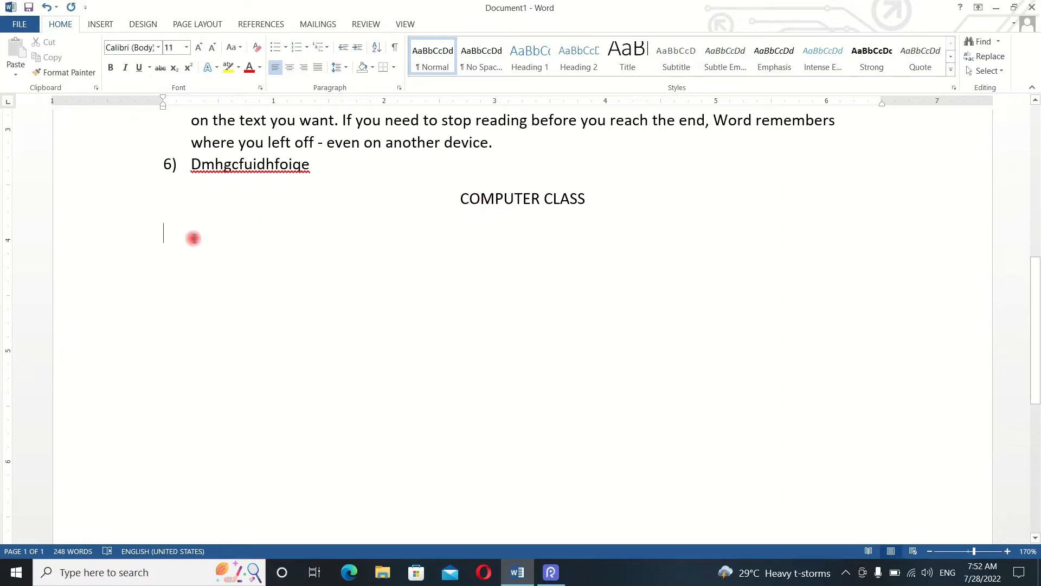
{"action": "type", "text": "HCSFGSKADKU"}
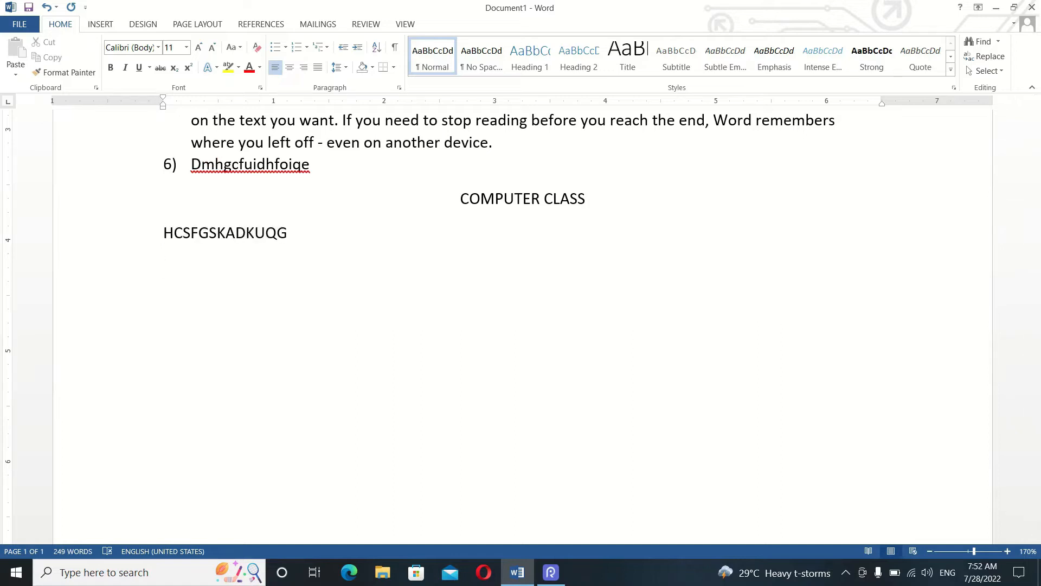
{"action": "type", "text": "QG"}
{"action": "key", "text": "Return"}
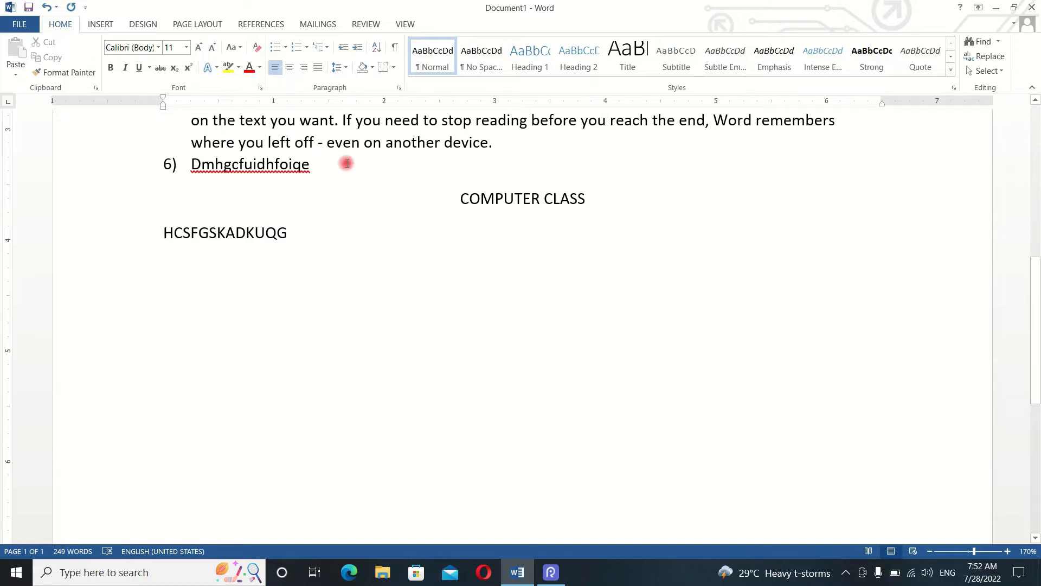
- Align the next line right and enter the sample lines "SBCDVJKGCKJSHLC" and "CVJHSDCBSKJ"
{"action": "left_click", "coordinate": [307, 66]}
{"action": "type", "text": "SBCDVJKGCKJ"}
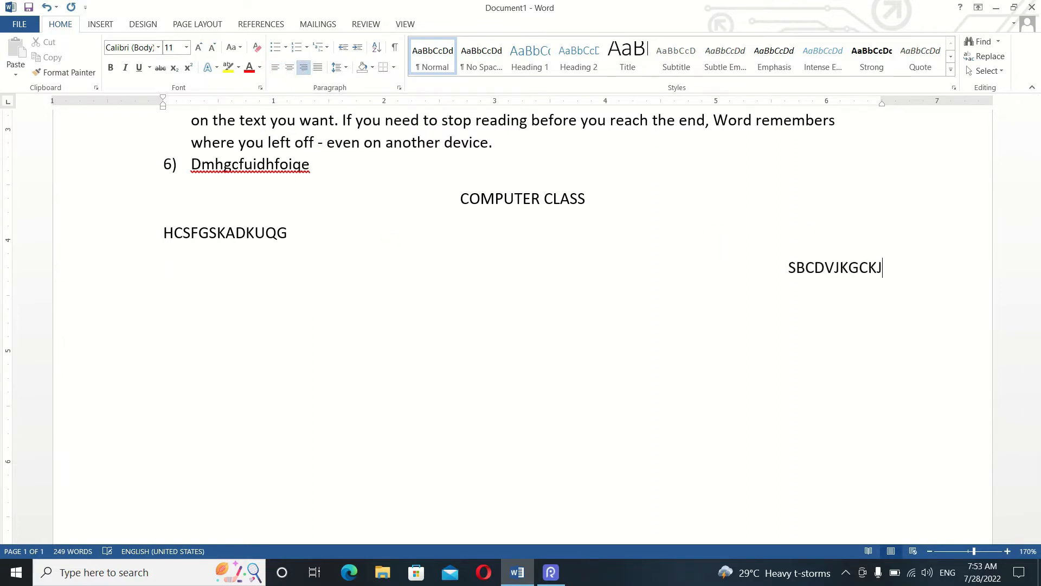
{"action": "type", "text": "SHLC CV"}
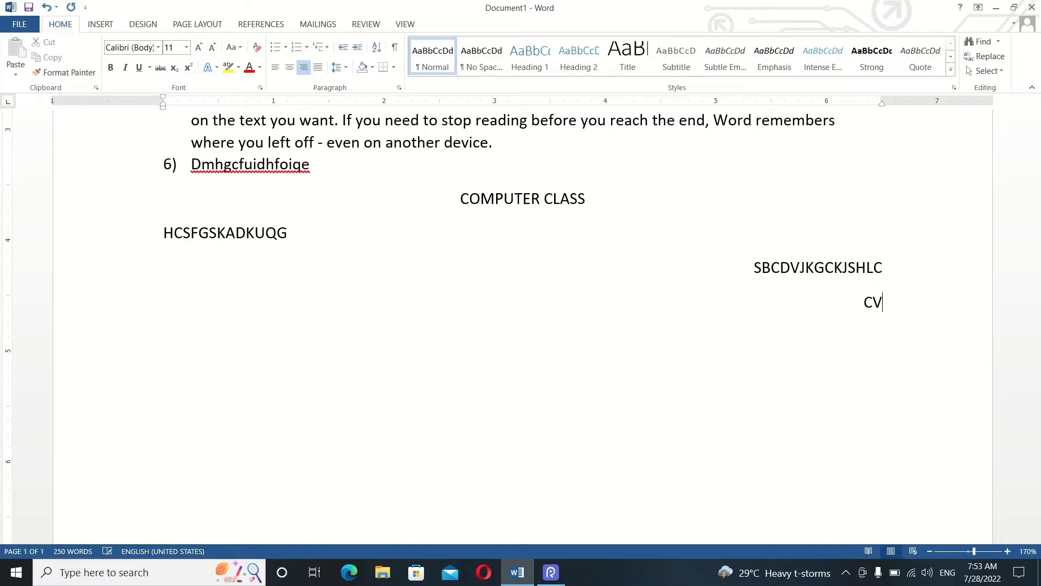
{"action": "type", "text": "JHSDCBSKJ"}
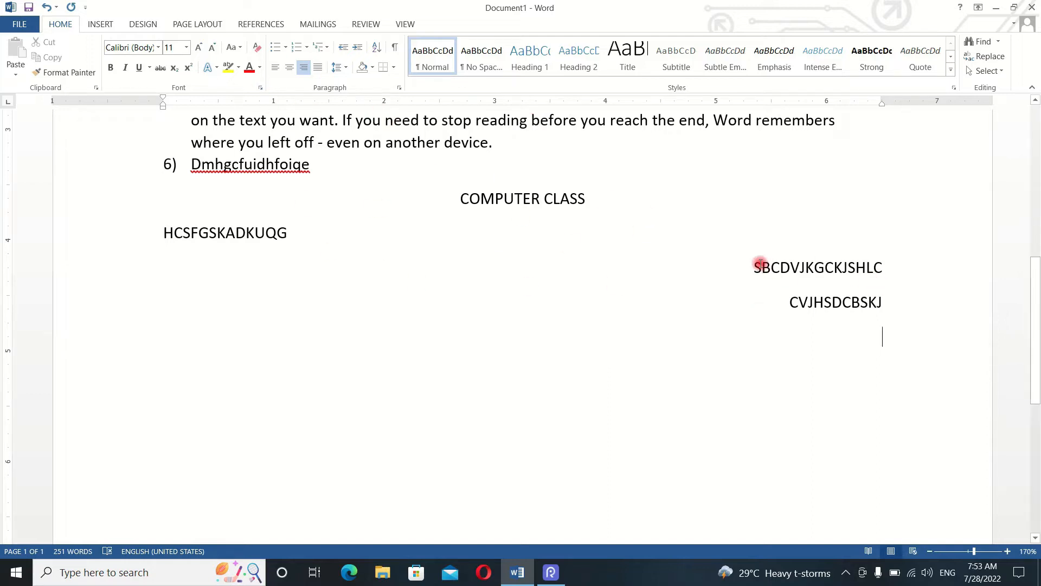
- Delete the right-aligned and left-aligned sample lines together with the "COMPUTER CLASS" heading
{"action": "left_click_drag", "start_coordinate": [755, 264], "coordinate": [887, 317]}
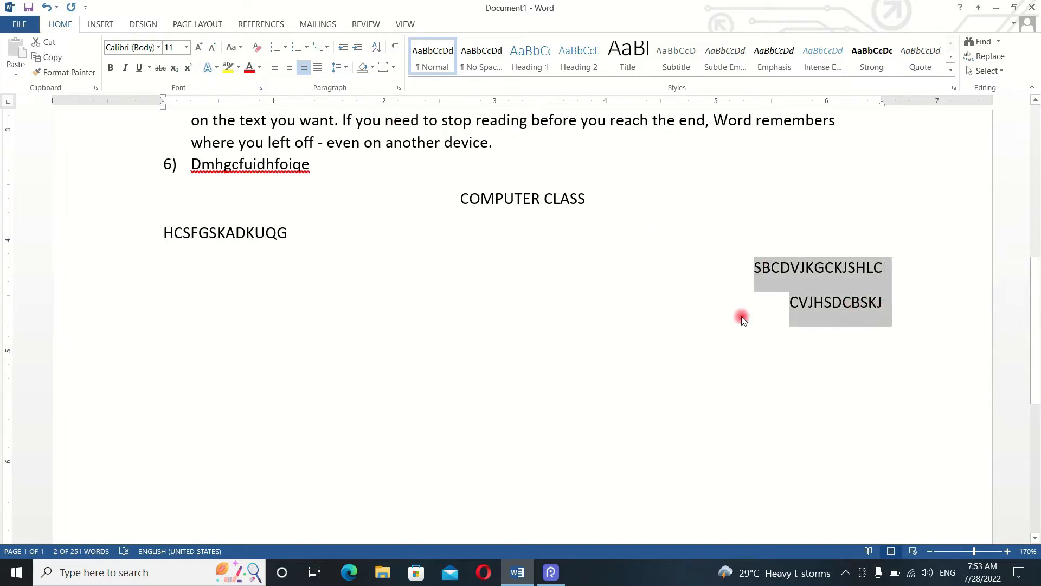
{"action": "key", "text": "Delete"}
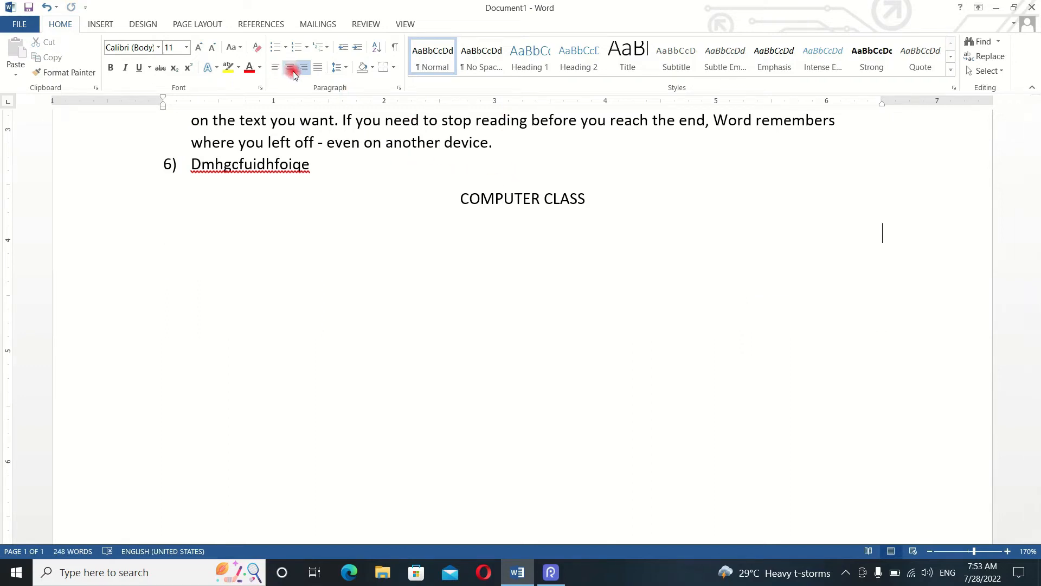
{"action": "scroll", "coordinate": [367, 186], "scroll_direction": "up", "scroll_amount": 3}
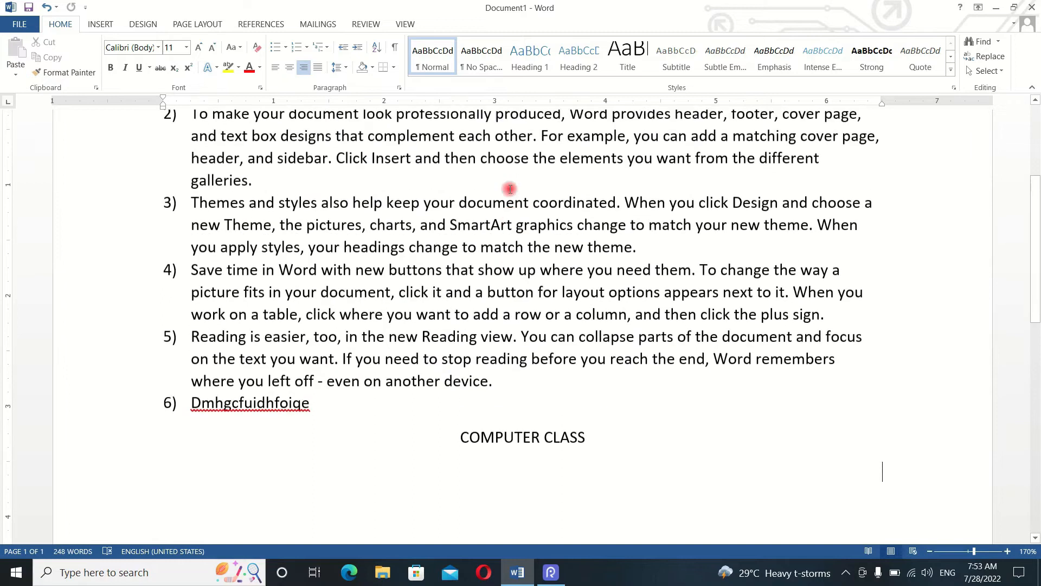
{"action": "scroll", "coordinate": [510, 189], "scroll_direction": "down", "scroll_amount": 2}
{"action": "left_click_drag", "start_coordinate": [591, 304], "coordinate": [404, 311]}
{"action": "key", "text": "BackSpace"}
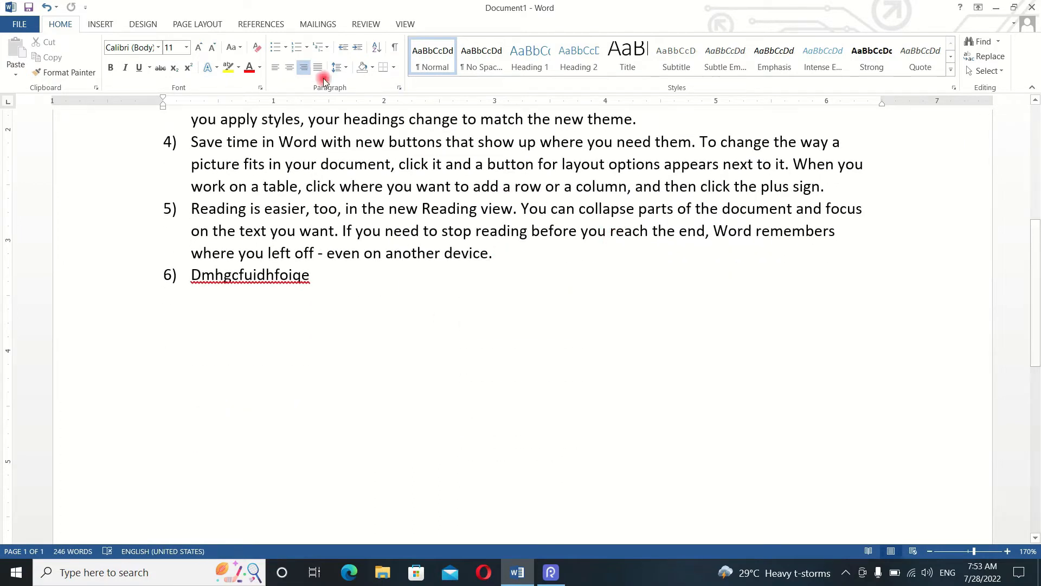
- Delete the sixth list item, "Dmhgcfuidhfoiqe"
{"action": "left_click", "coordinate": [312, 67]}
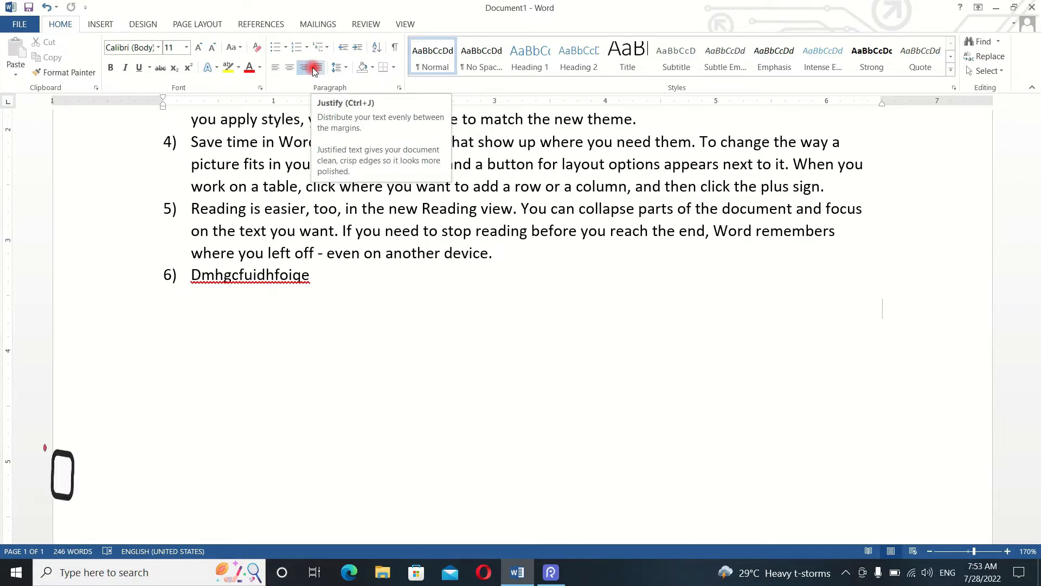
{"action": "left_click", "coordinate": [102, 274]}
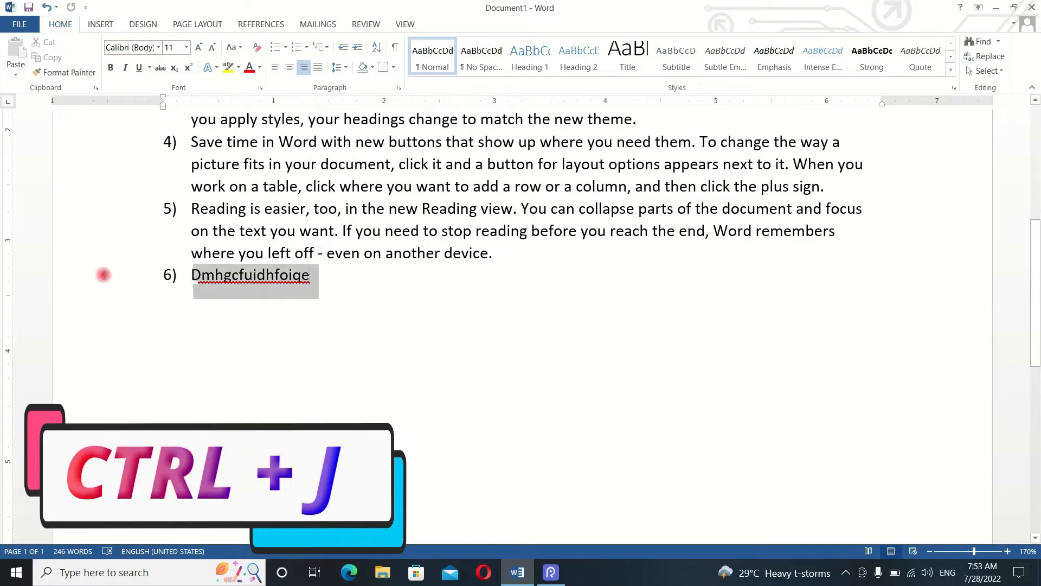
{"action": "key", "text": "BackSpace"}
- Select the entire document and justify all five numbered paragraphs between the margins
{"action": "scroll", "coordinate": [349, 360], "scroll_direction": "up", "scroll_amount": 4}
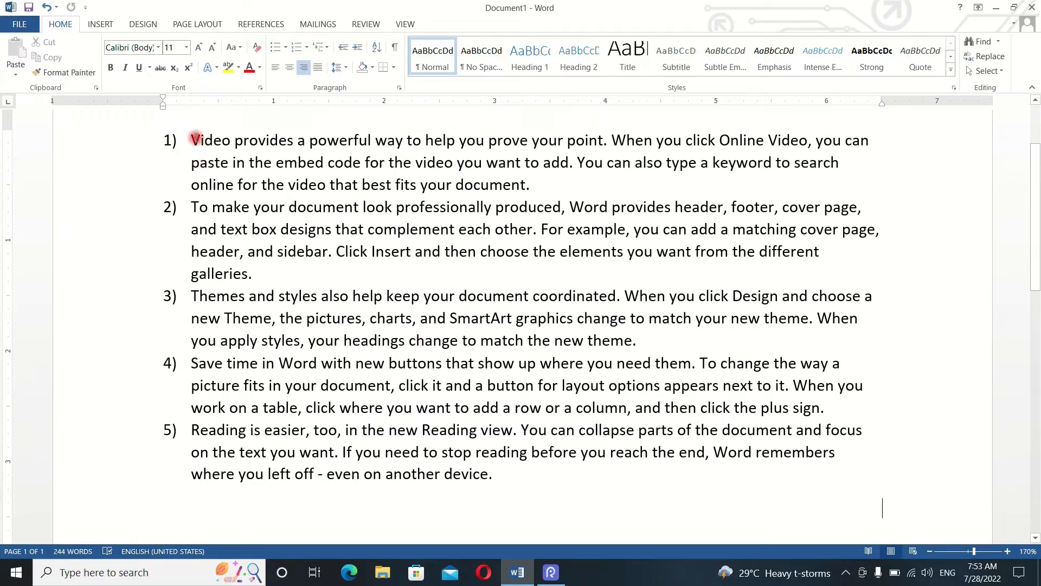
{"action": "left_click_drag", "start_coordinate": [193, 139], "coordinate": [713, 229]}
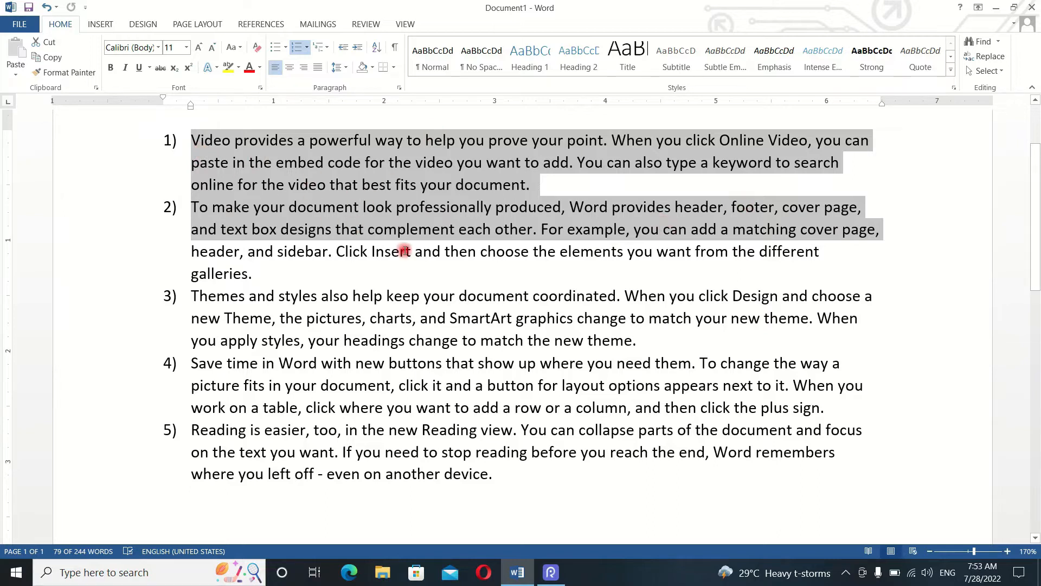
{"action": "left_click", "coordinate": [405, 250]}
{"action": "left_click", "coordinate": [219, 139]}
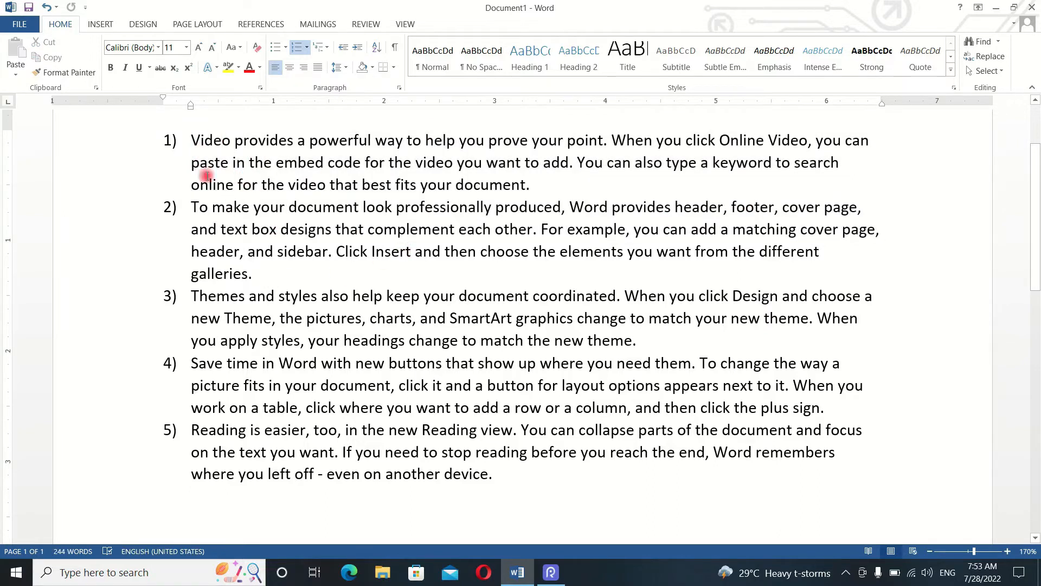
{"action": "key", "text": "ctrl+a"}
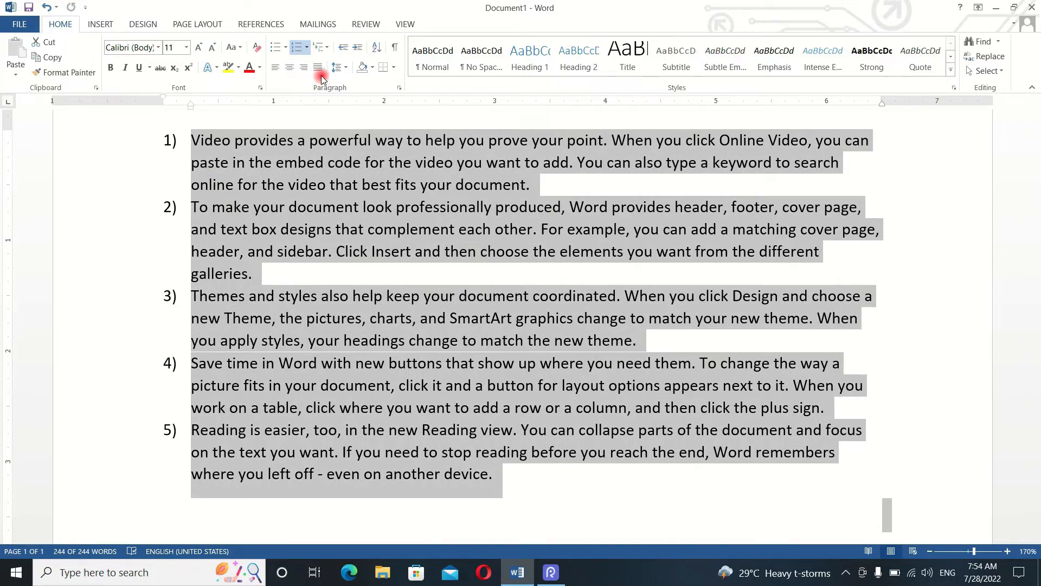
{"action": "left_click", "coordinate": [320, 69]}
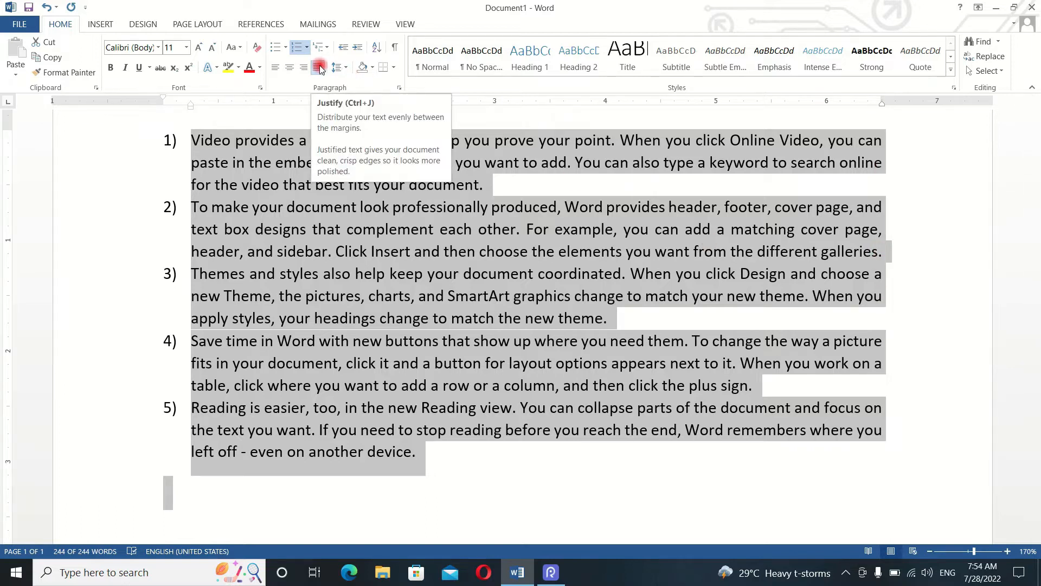
- Select the whole document and set the line spacing of all numbered paragraphs to 1.15
{"action": "left_click", "coordinate": [507, 193]}
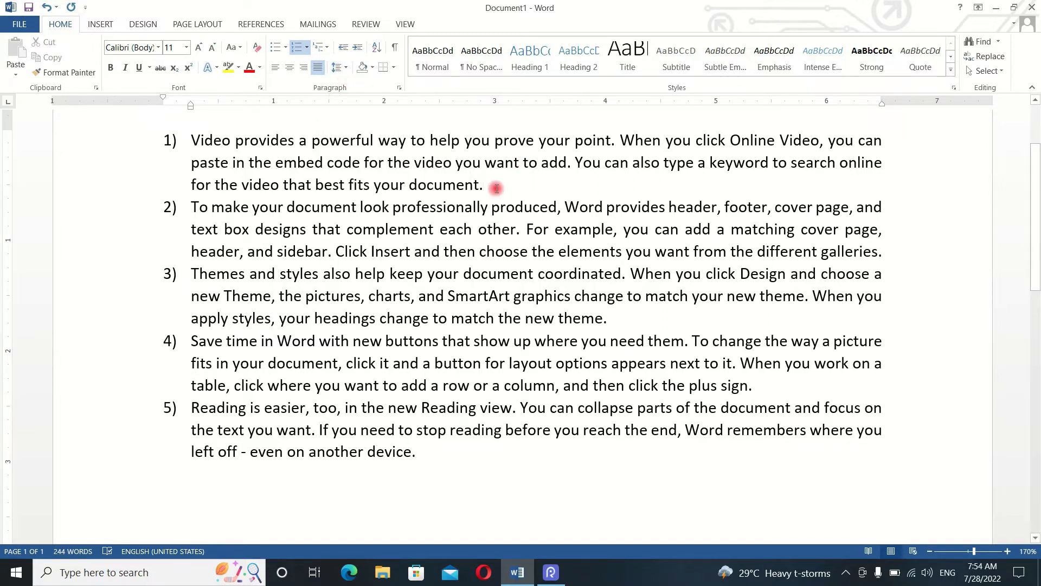
{"action": "key", "text": "ctrl+a"}
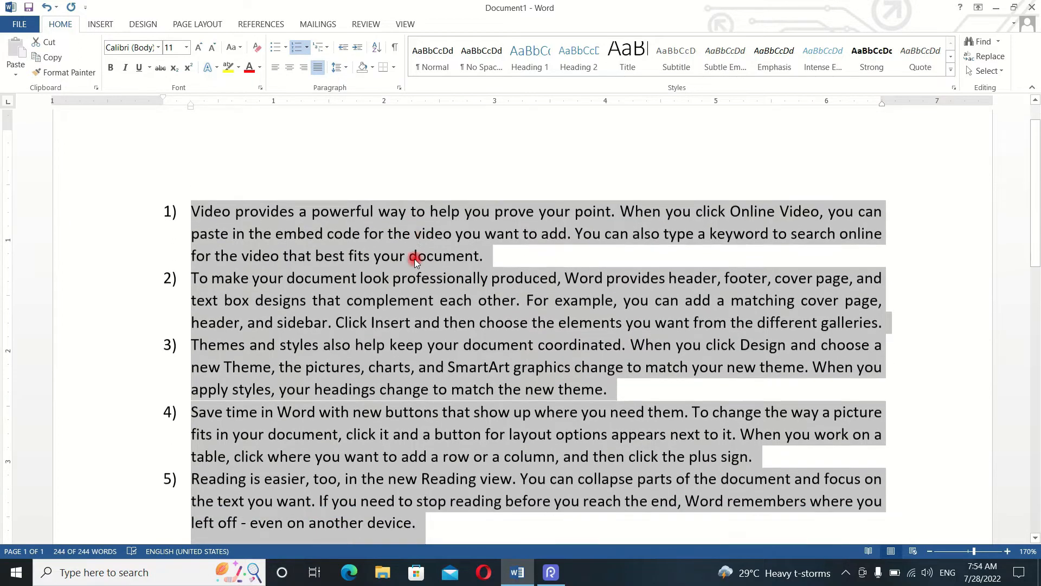
{"action": "left_click", "coordinate": [343, 68]}
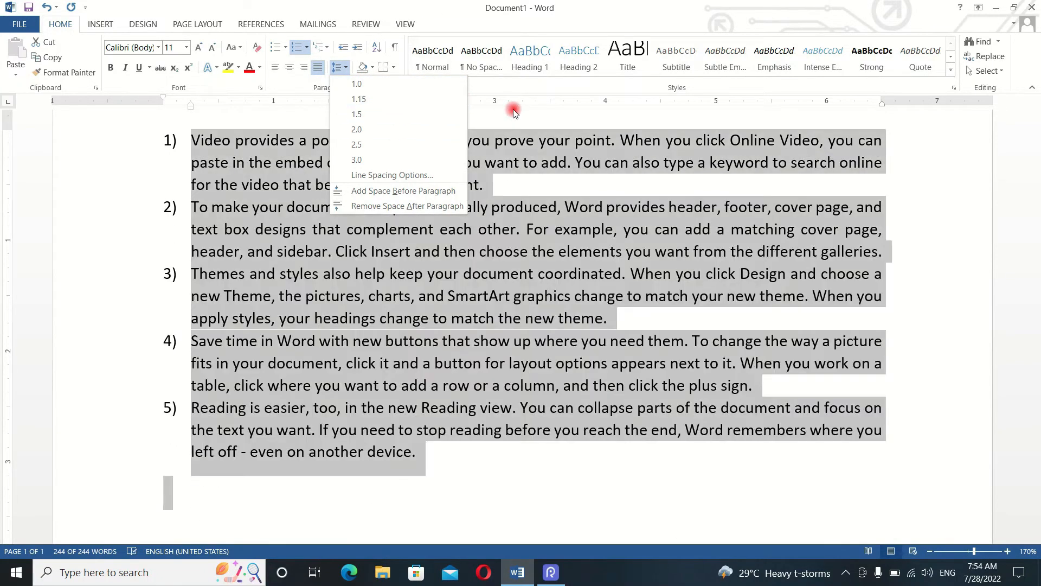
{"action": "left_click", "coordinate": [512, 109]}
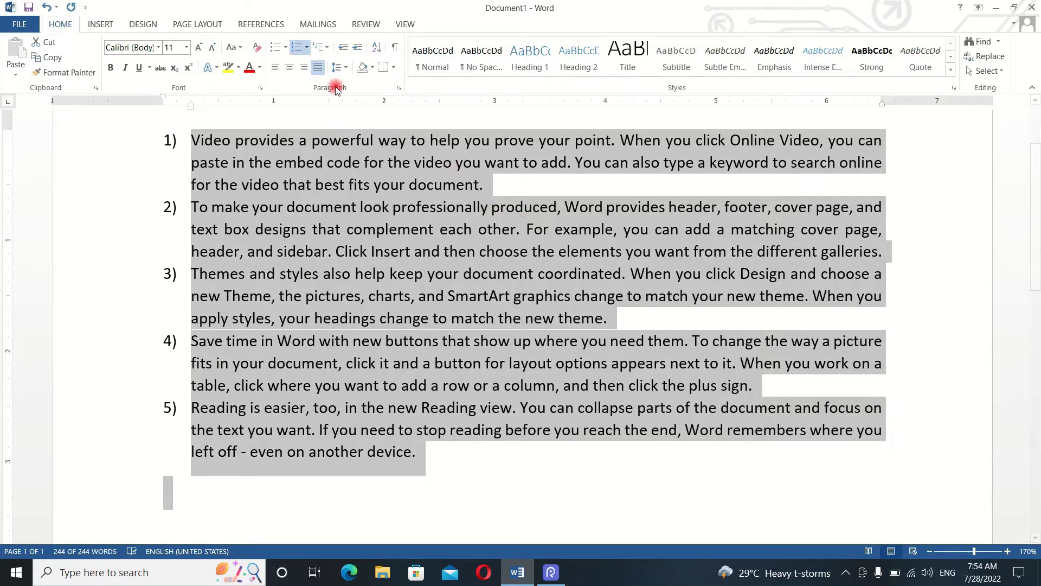
{"action": "left_click", "coordinate": [341, 68]}
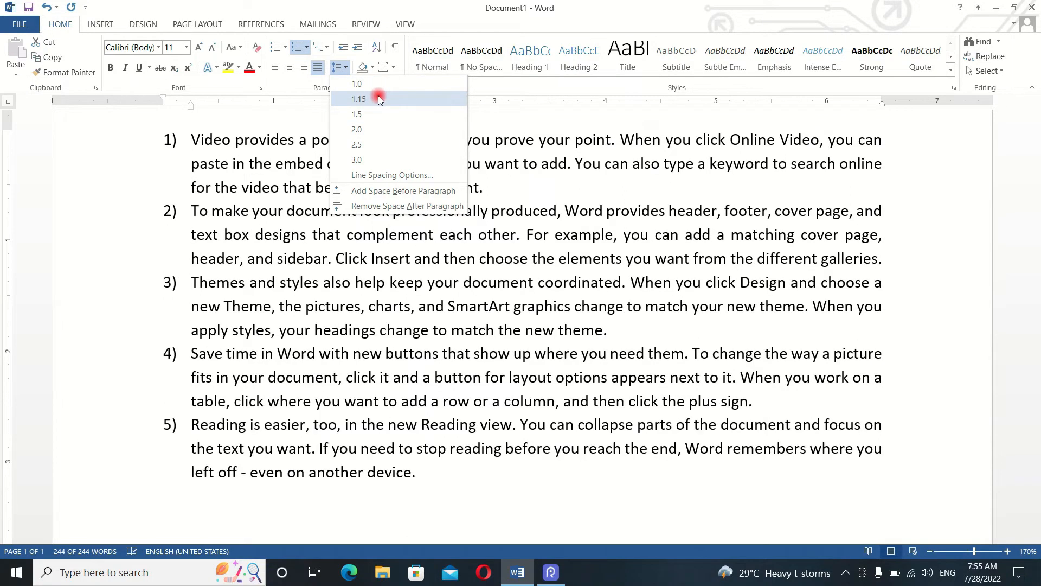
{"action": "left_click", "coordinate": [379, 98]}
{"action": "left_click", "coordinate": [486, 282]}
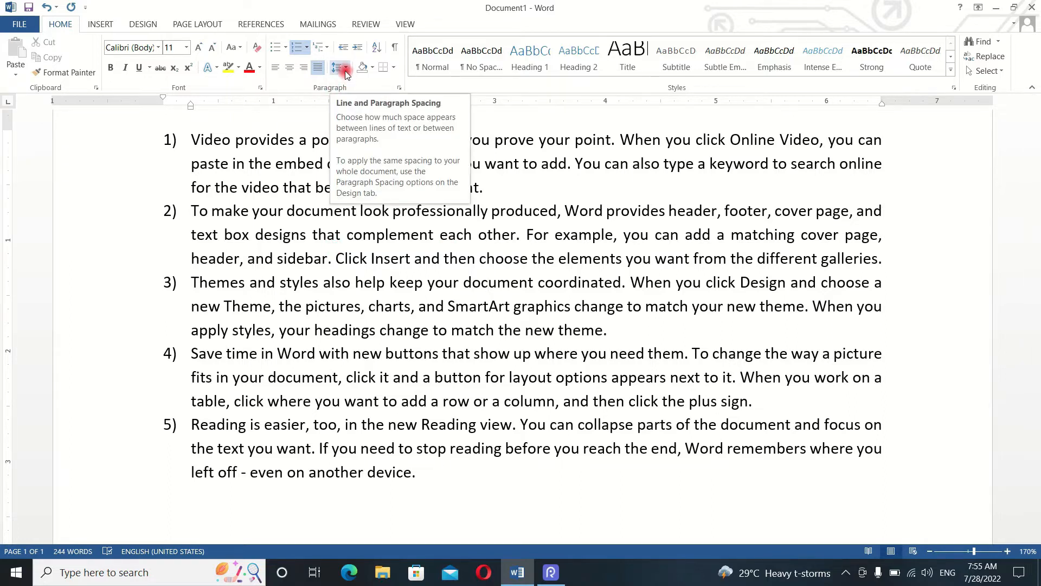
{"action": "left_click", "coordinate": [346, 235]}
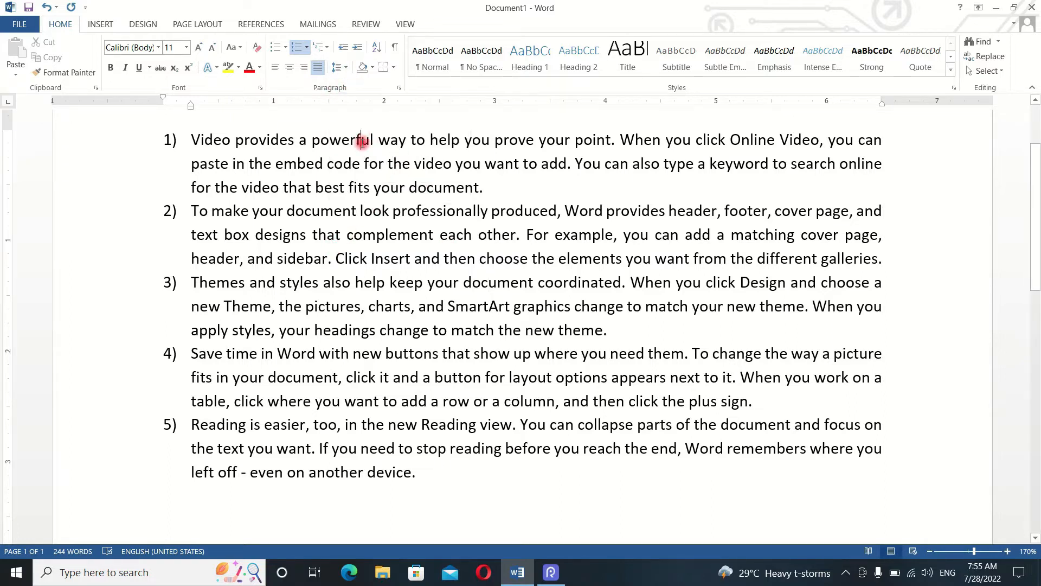
{"action": "left_click", "coordinate": [374, 69]}
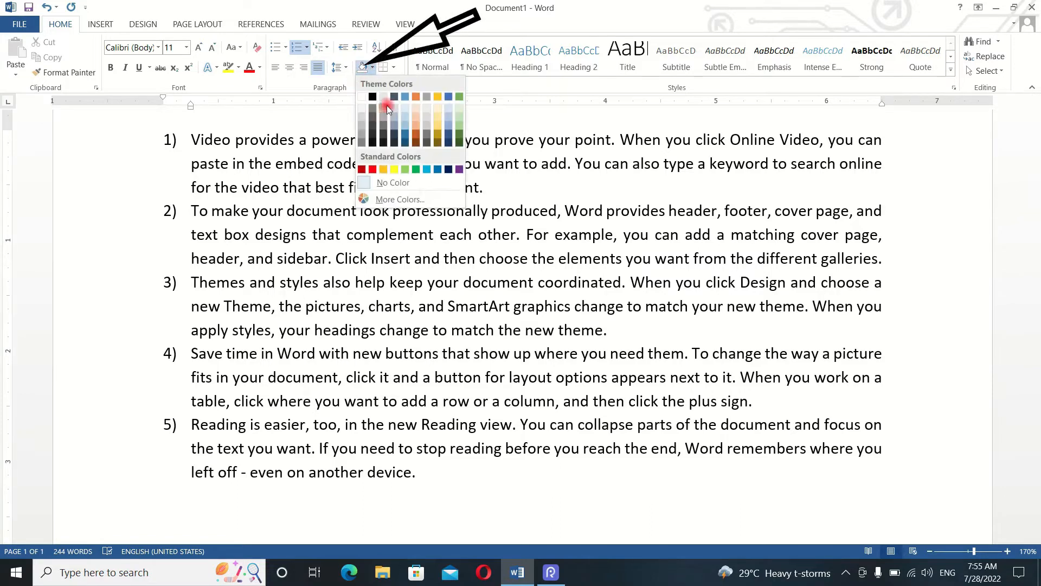
{"action": "left_click", "coordinate": [381, 98]}
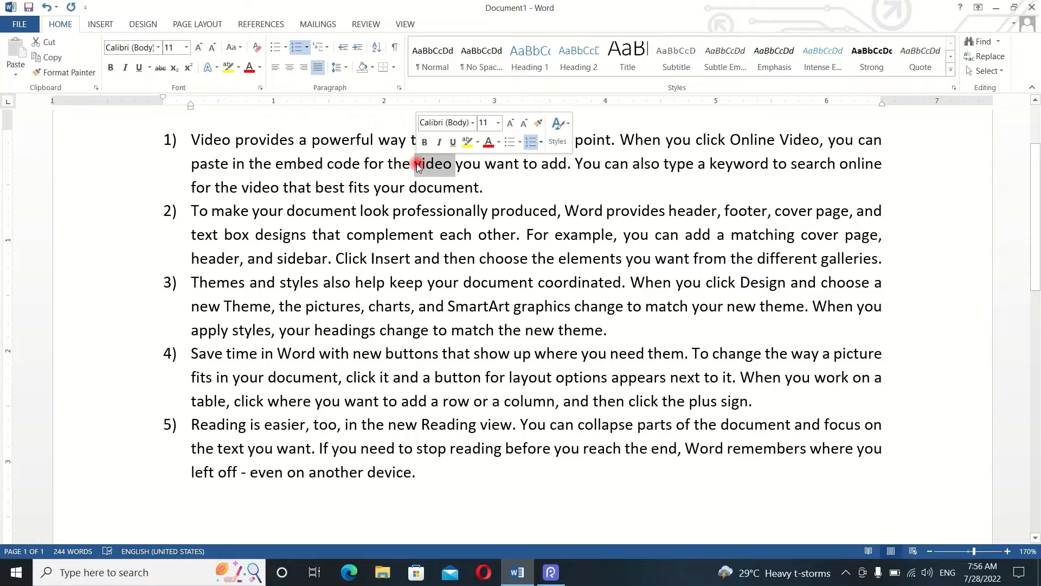
- Select the first numbered paragraph and apply yellow paragraph shading to it
{"action": "triple_click", "coordinate": [417, 163]}
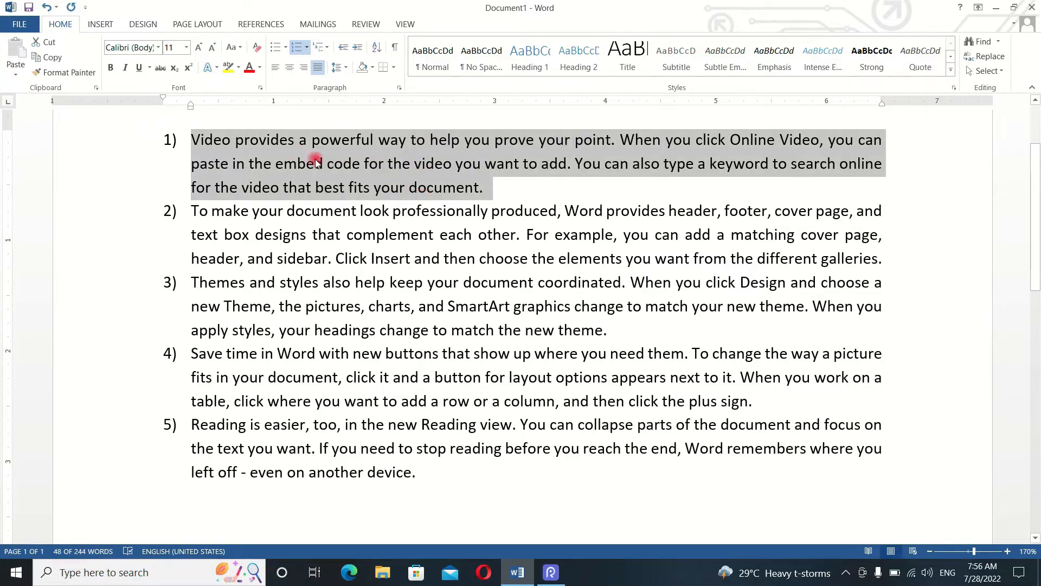
{"action": "left_click", "coordinate": [373, 68]}
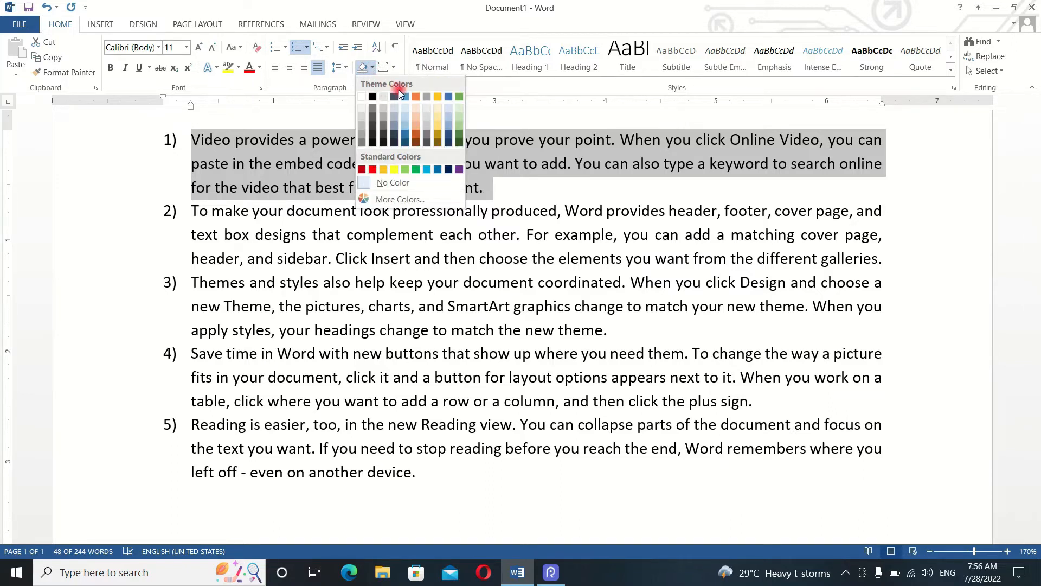
{"action": "left_click", "coordinate": [396, 170]}
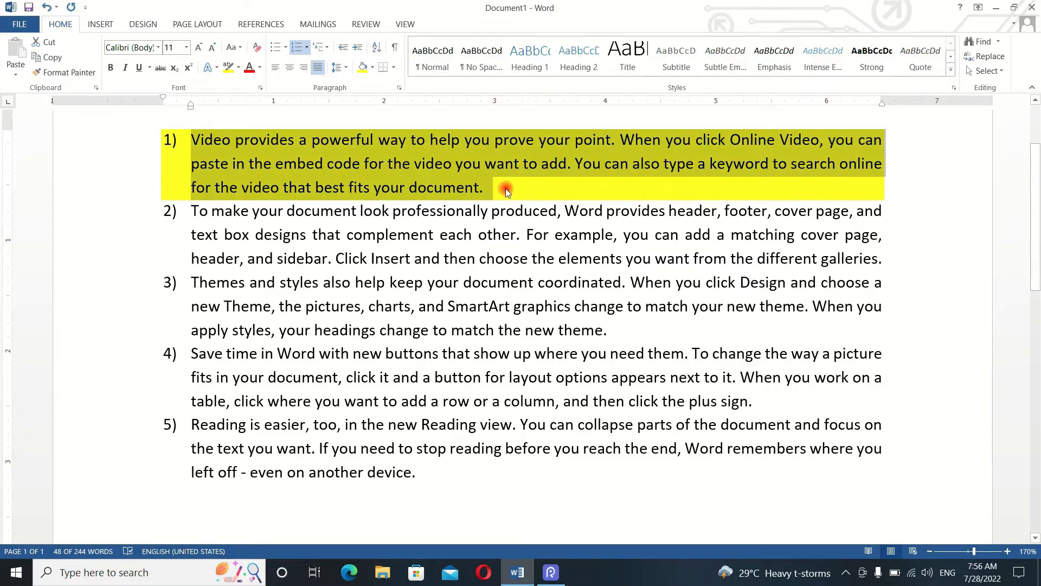
{"action": "left_click", "coordinate": [483, 187]}
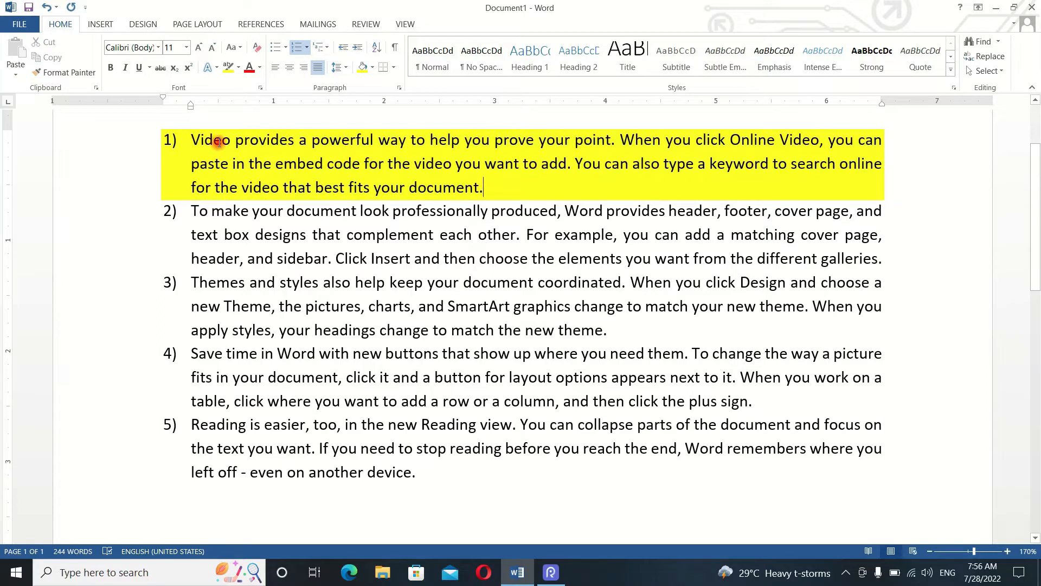
{"action": "left_click", "coordinate": [304, 221]}
{"action": "left_click", "coordinate": [373, 67]}
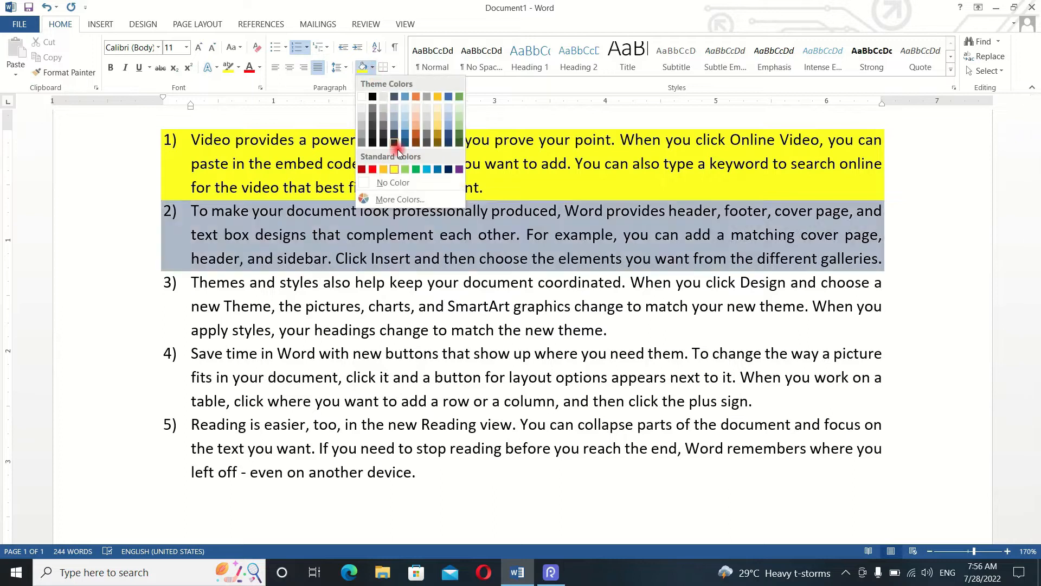
{"action": "left_click", "coordinate": [622, 260]}
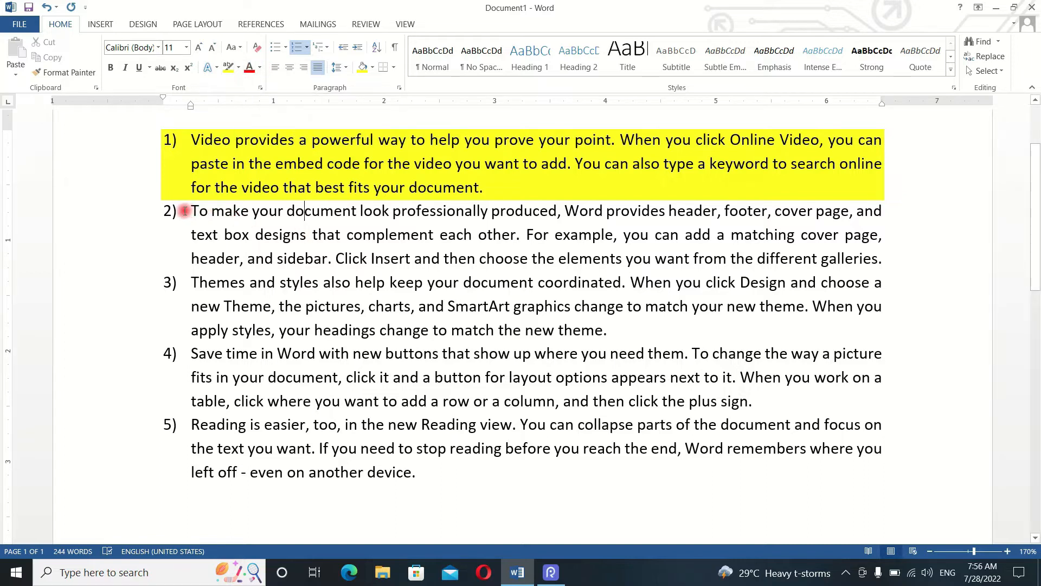
{"action": "left_click_drag", "start_coordinate": [211, 213], "coordinate": [456, 216]}
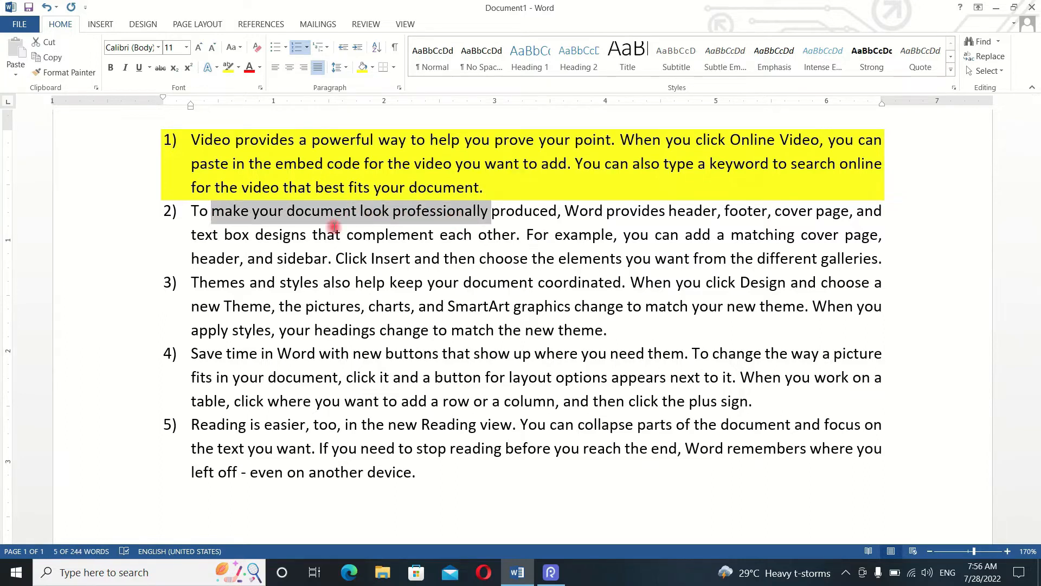
{"action": "left_click", "coordinate": [239, 68]}
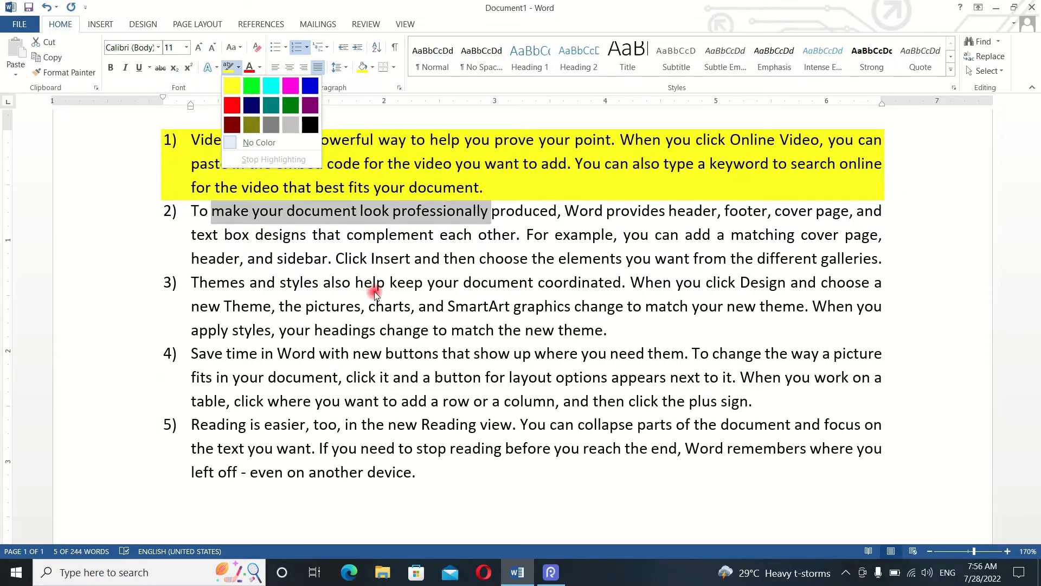
{"action": "left_click", "coordinate": [437, 251]}
{"action": "left_click", "coordinate": [547, 217]}
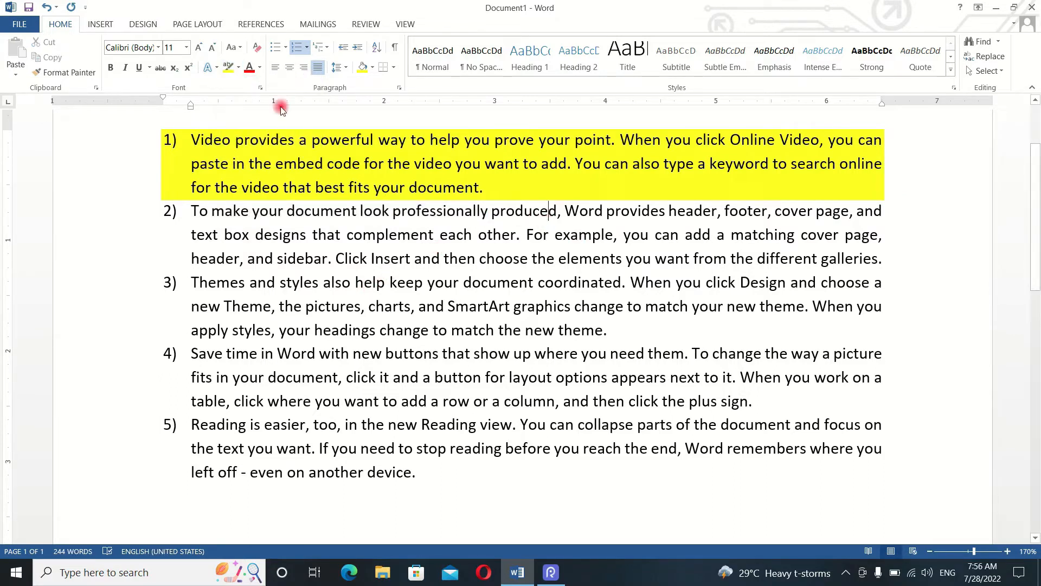
- Apply light blue shading to the second numbered paragraph
{"action": "left_click", "coordinate": [347, 235]}
{"action": "left_click", "coordinate": [372, 67]}
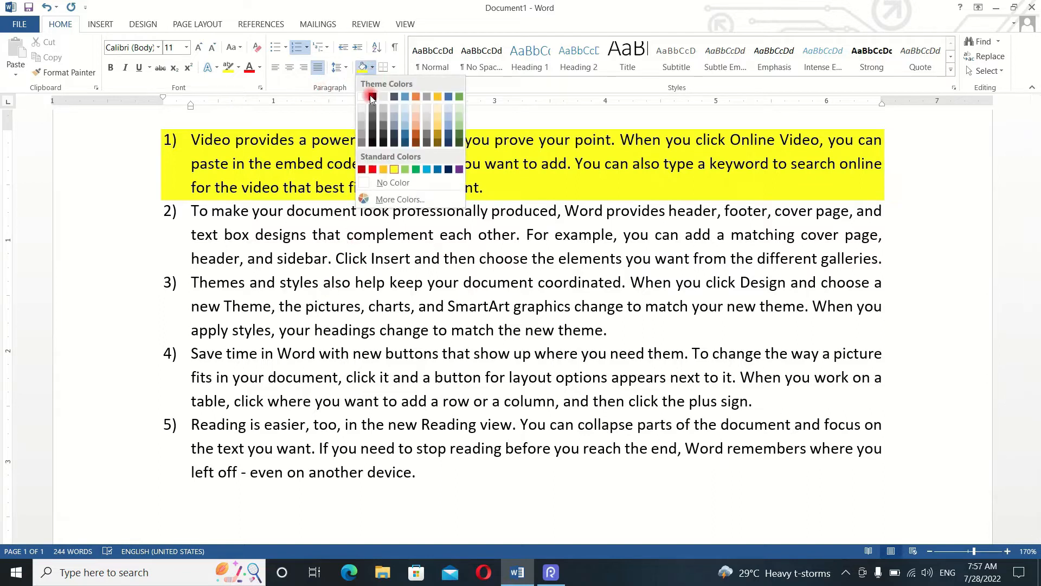
{"action": "left_click", "coordinate": [427, 169]}
{"action": "left_click_drag", "start_coordinate": [456, 246], "coordinate": [458, 249]}
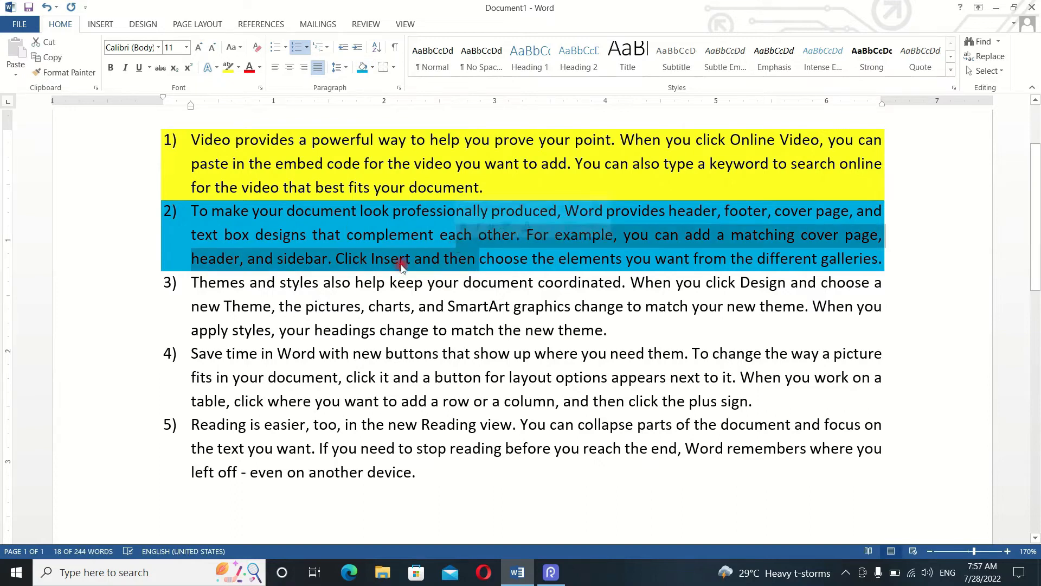
- Shade the third numbered paragraph with a custom green of RGB 28, 212, 133
{"action": "left_click", "coordinate": [529, 299]}
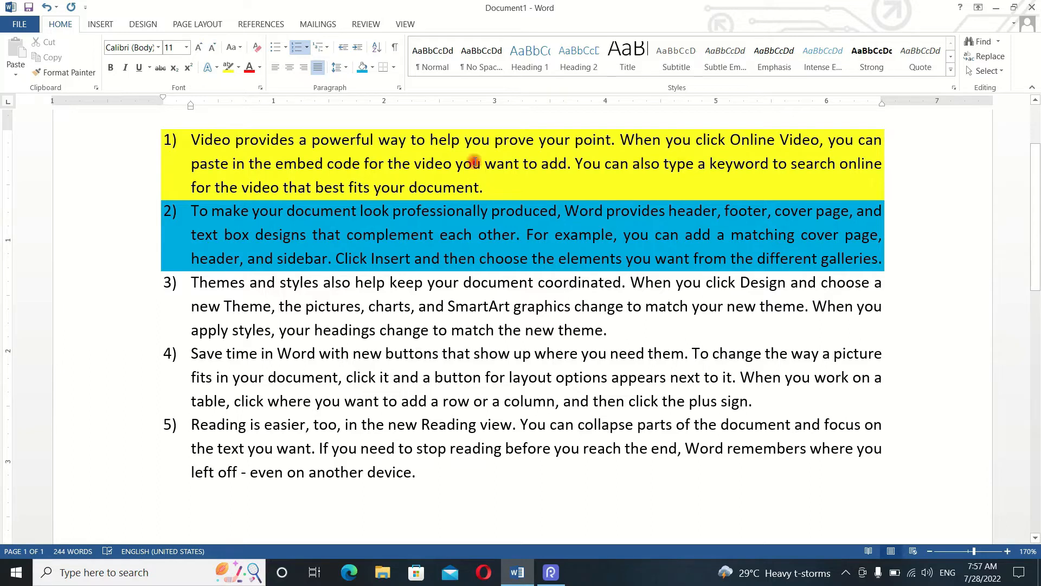
{"action": "left_click", "coordinate": [371, 67]}
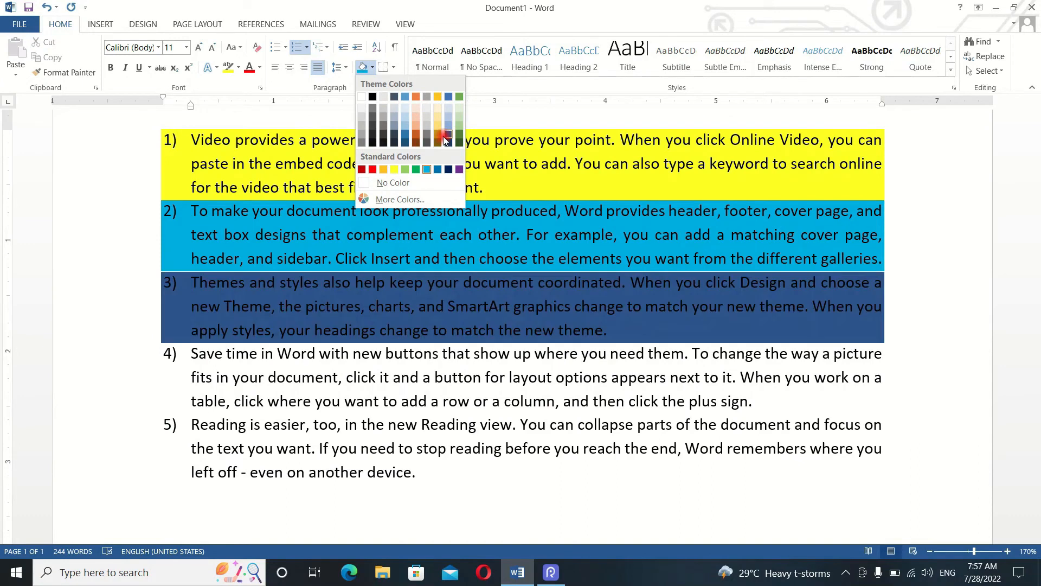
{"action": "left_click", "coordinate": [399, 200]}
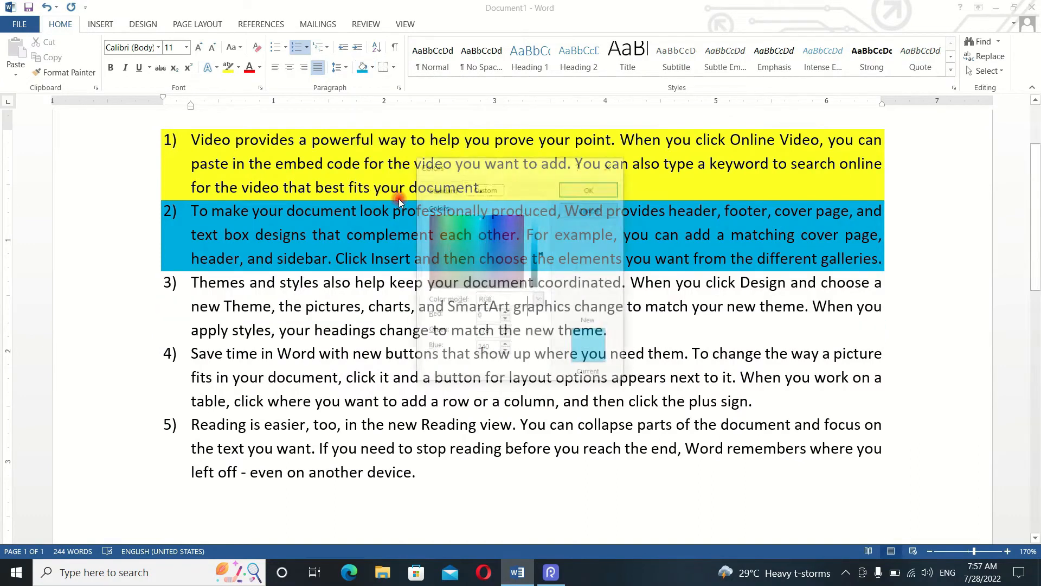
{"action": "left_click", "coordinate": [496, 235]}
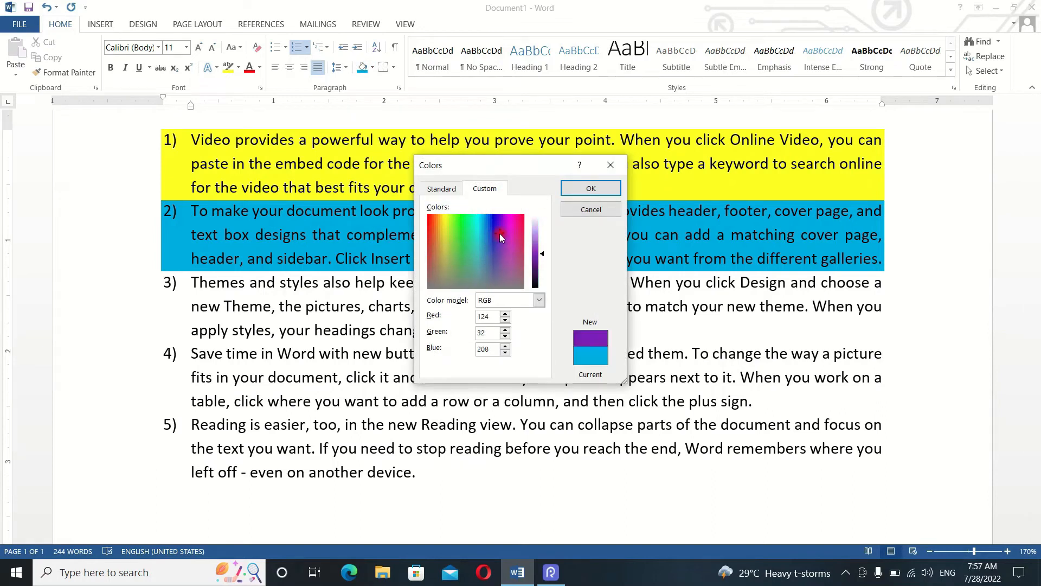
{"action": "left_click", "coordinate": [468, 231]}
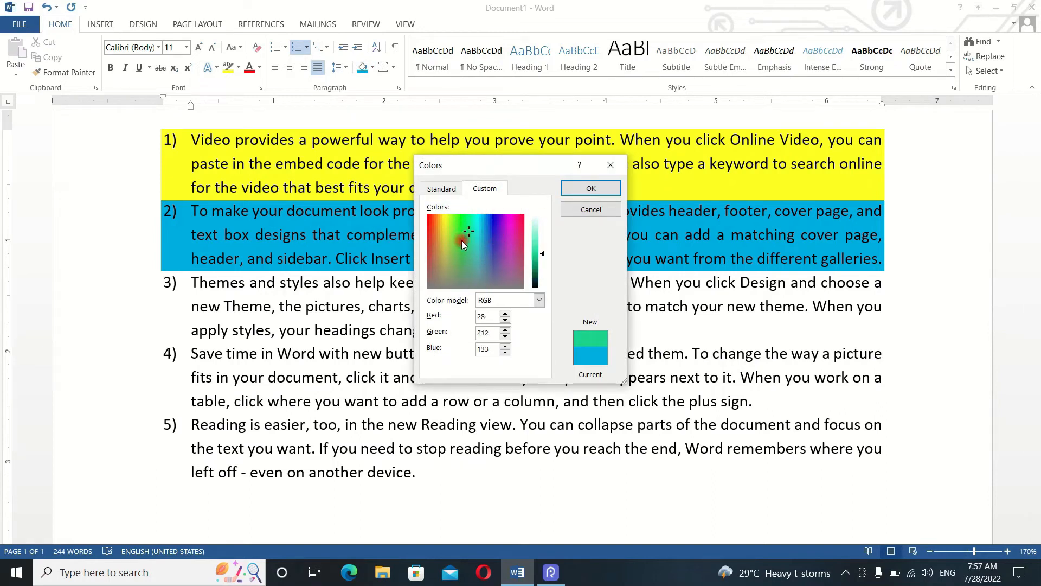
{"action": "left_click", "coordinate": [590, 188]}
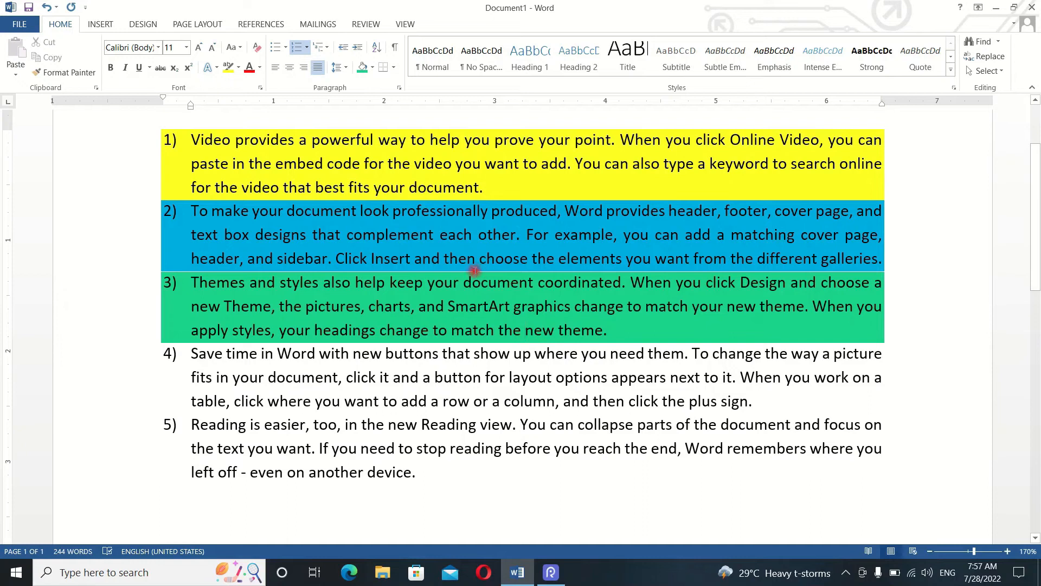
- Select from the first paragraph into the fourth and remove their shading with No Color
{"action": "left_click_drag", "start_coordinate": [191, 142], "coordinate": [347, 343]}
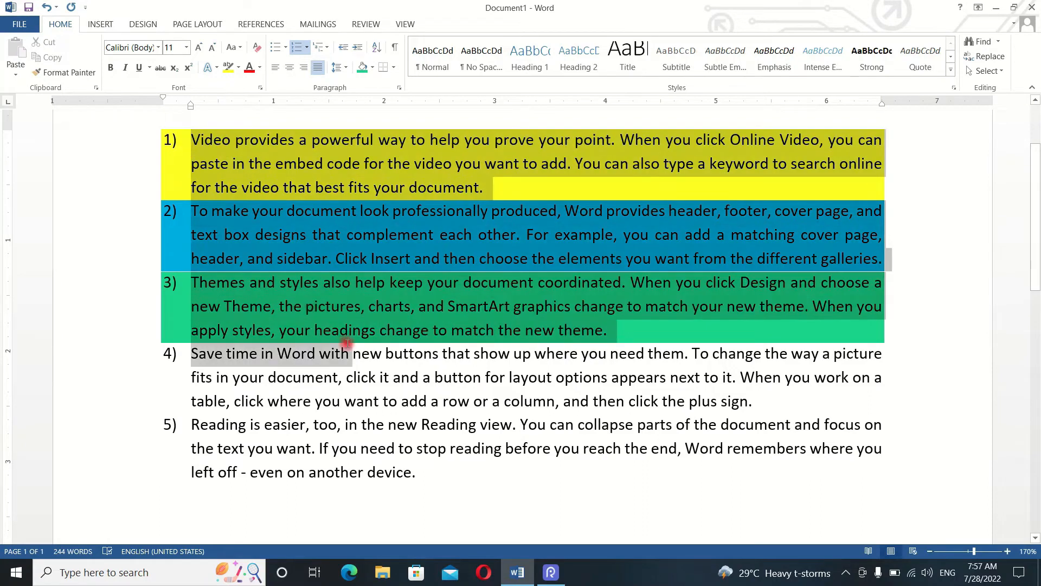
{"action": "left_click", "coordinate": [370, 68]}
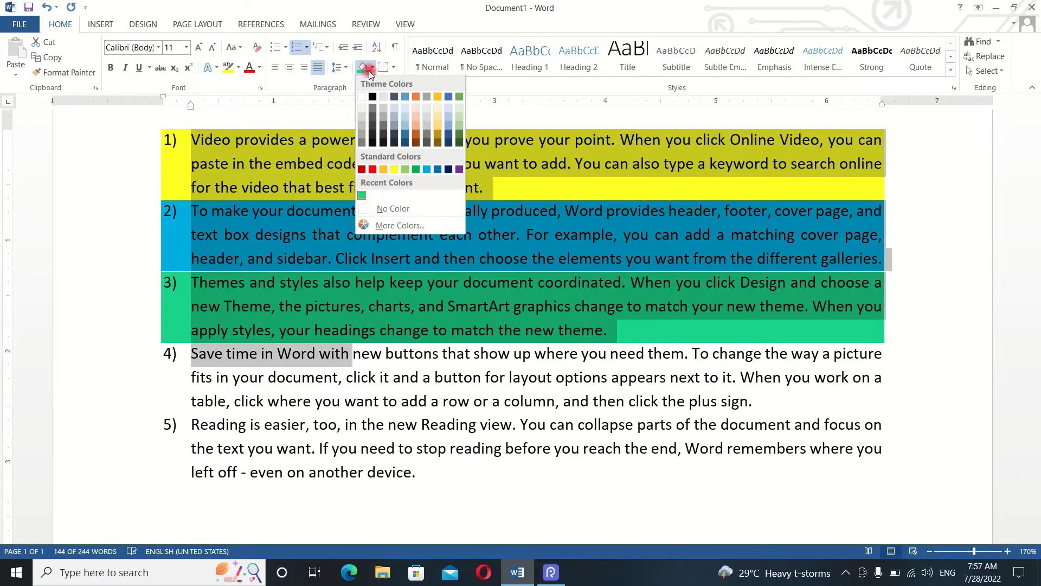
{"action": "left_click", "coordinate": [392, 211]}
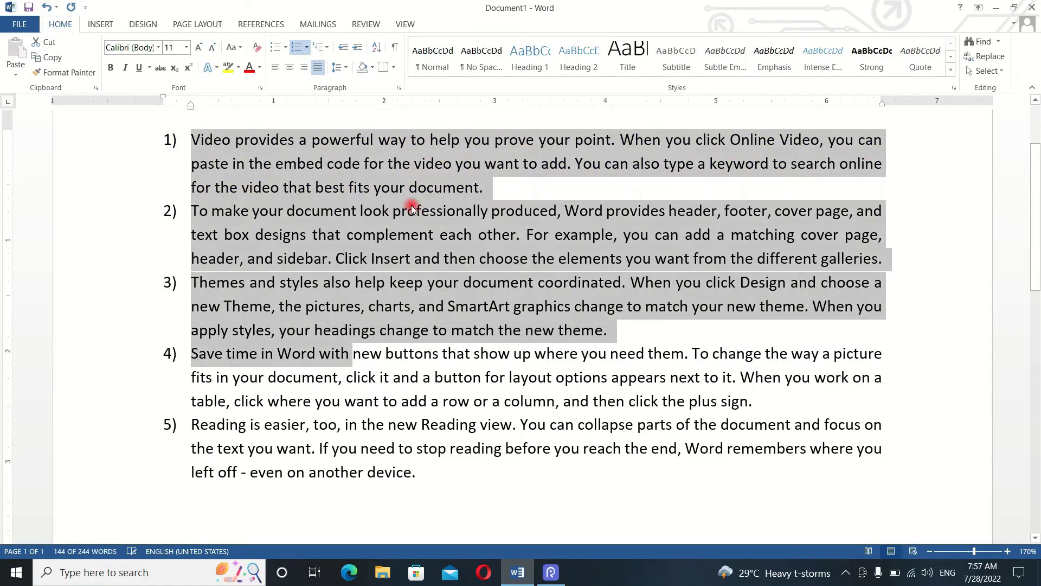
{"action": "left_click", "coordinate": [372, 262]}
{"action": "left_click", "coordinate": [490, 307]}
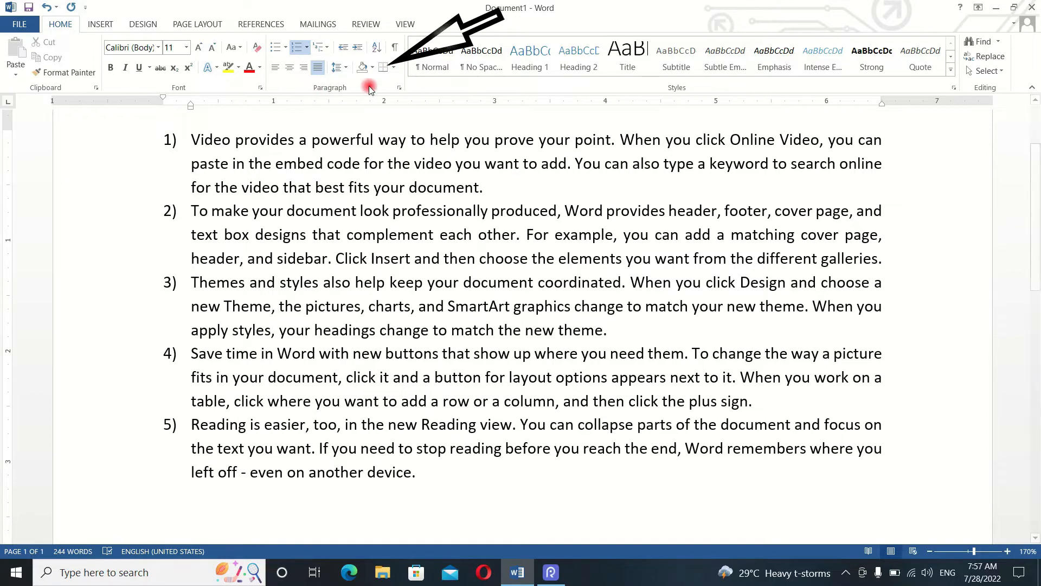
- Apply a 3-D border with a ½ pt solid line in automatic color to the first numbered paragraph
{"action": "left_click", "coordinate": [394, 66]}
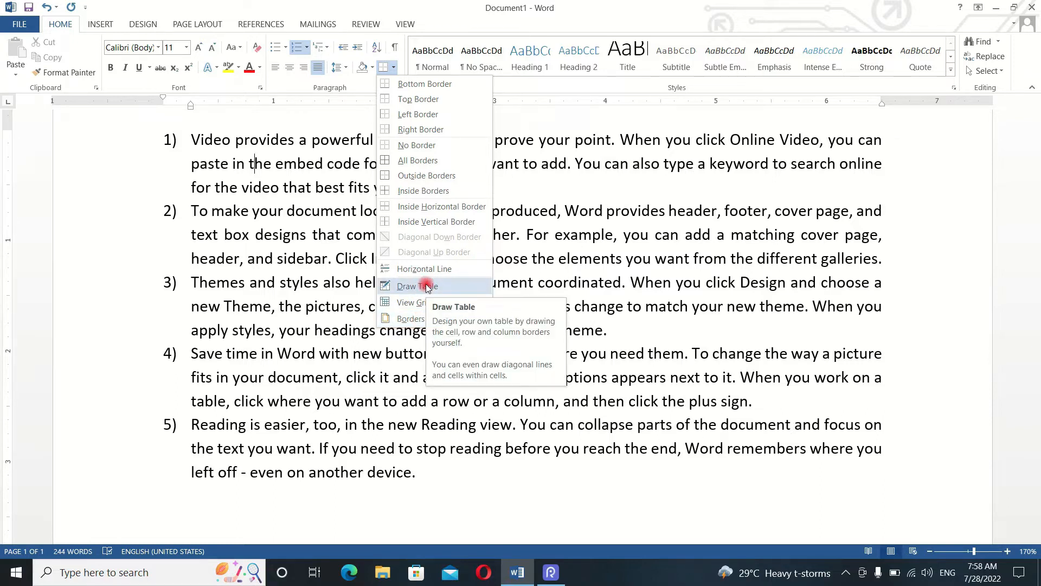
{"action": "left_click", "coordinate": [423, 320]}
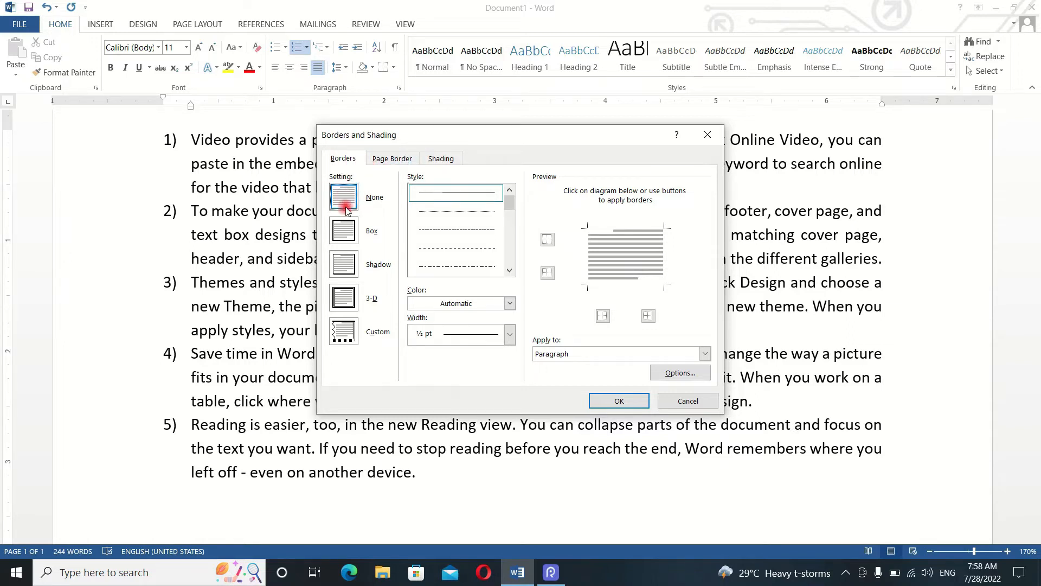
{"action": "left_click", "coordinate": [345, 234]}
{"action": "left_click", "coordinate": [349, 298]}
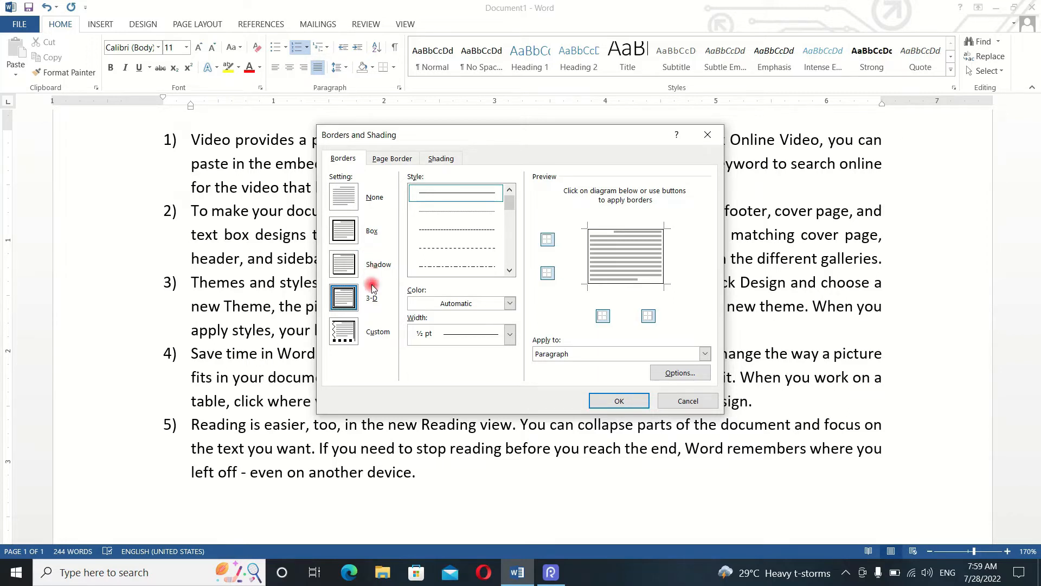
{"action": "left_click", "coordinate": [610, 401]}
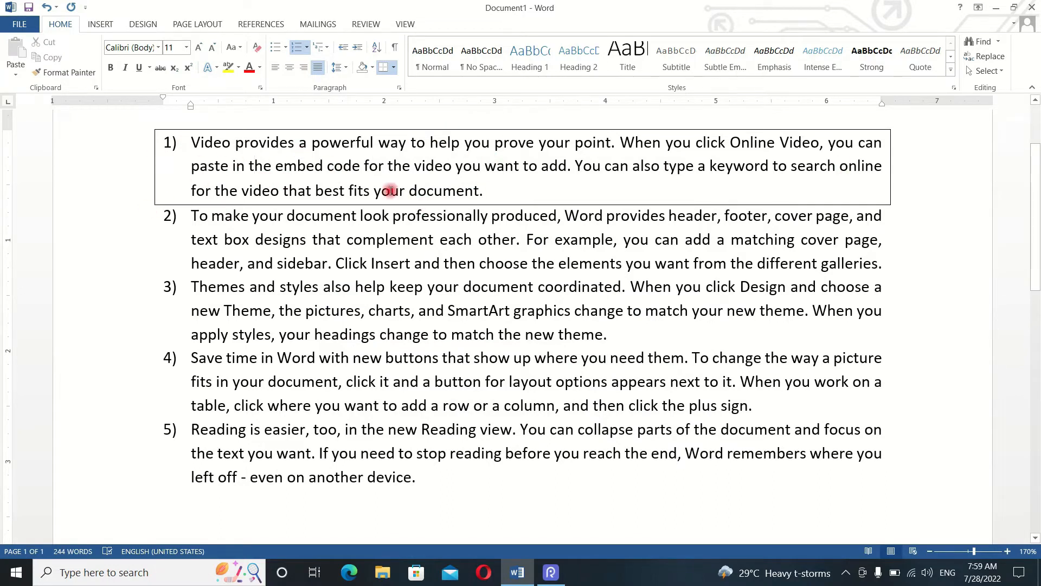
- Set up a 3-D page border for the whole document with a double line style of one thick and one thin line
{"action": "left_click", "coordinate": [395, 68]}
{"action": "left_click", "coordinate": [429, 318]}
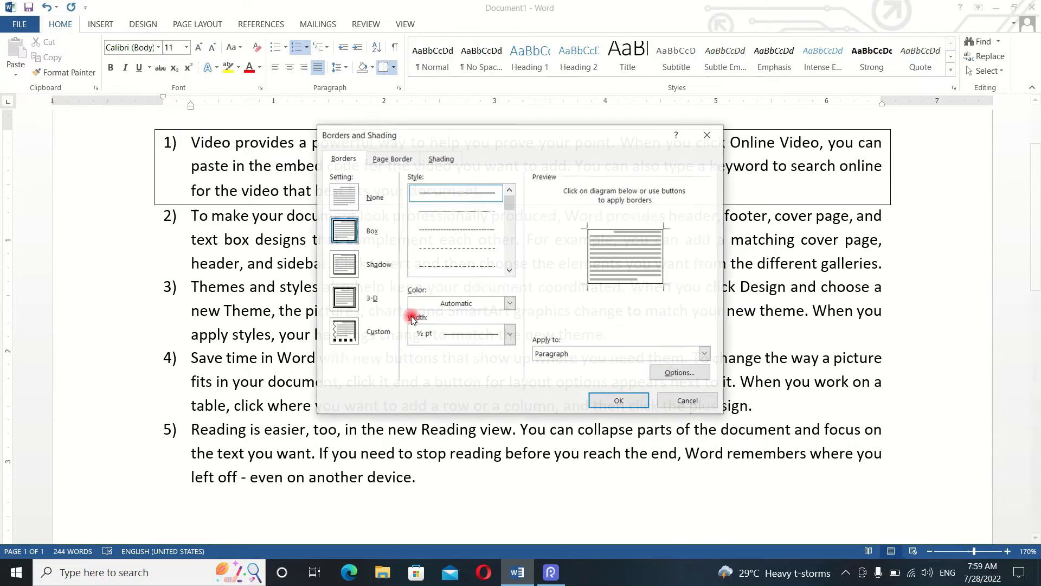
{"action": "left_click", "coordinate": [388, 158]}
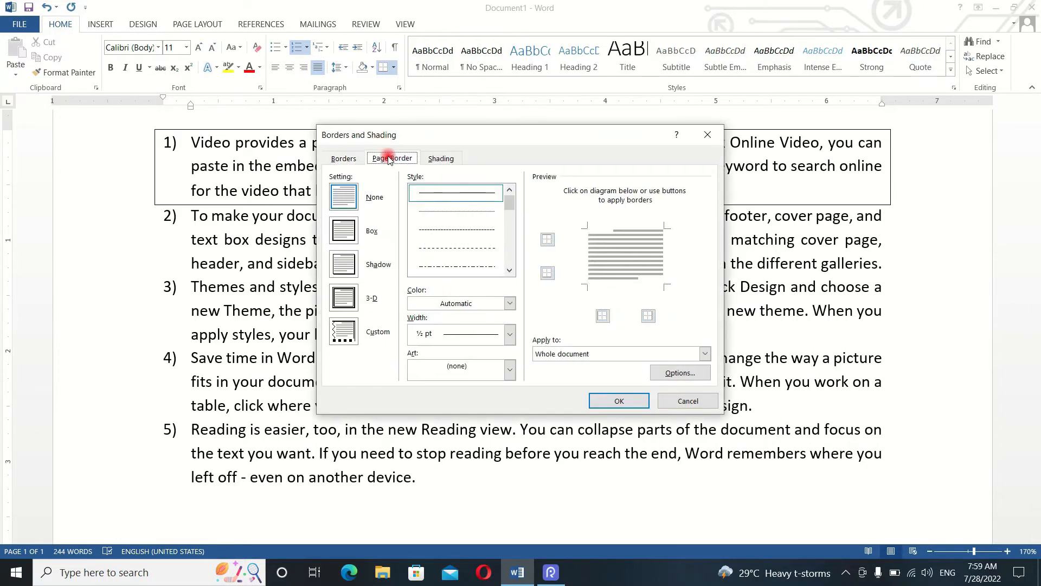
{"action": "left_click", "coordinate": [349, 201]}
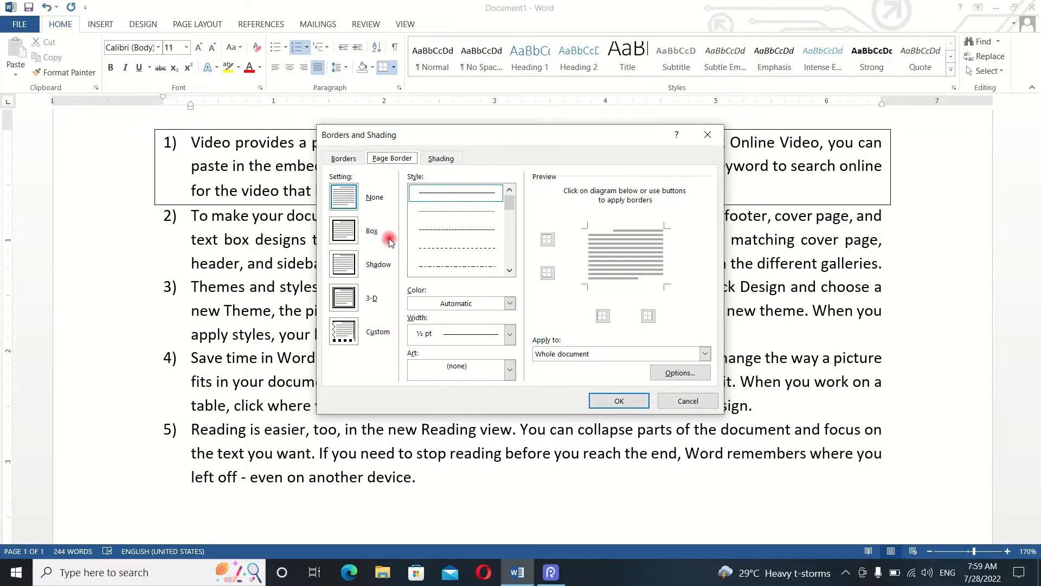
{"action": "left_click", "coordinate": [350, 300]}
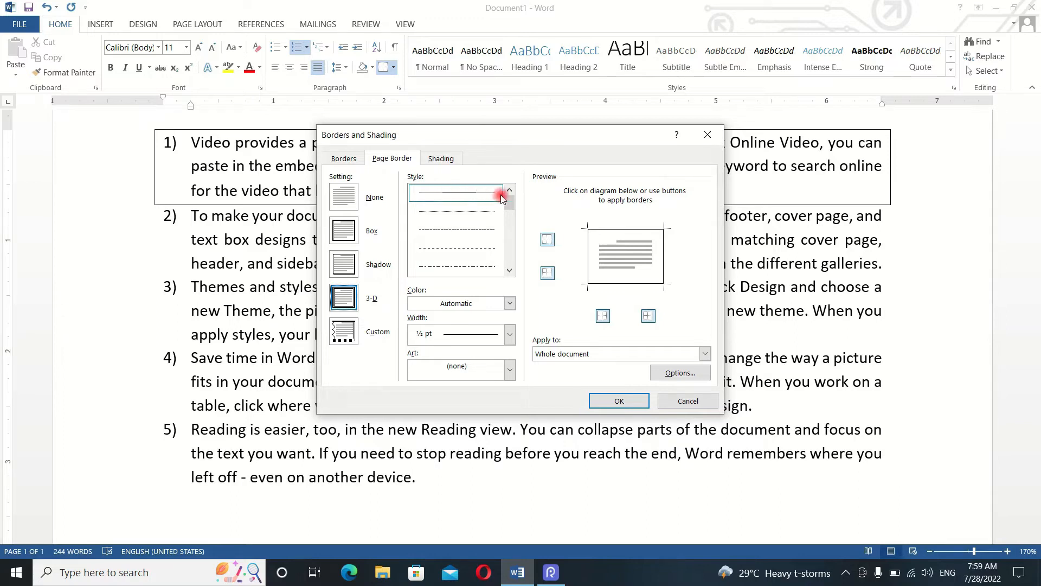
{"action": "left_click_drag", "start_coordinate": [512, 205], "coordinate": [508, 214]}
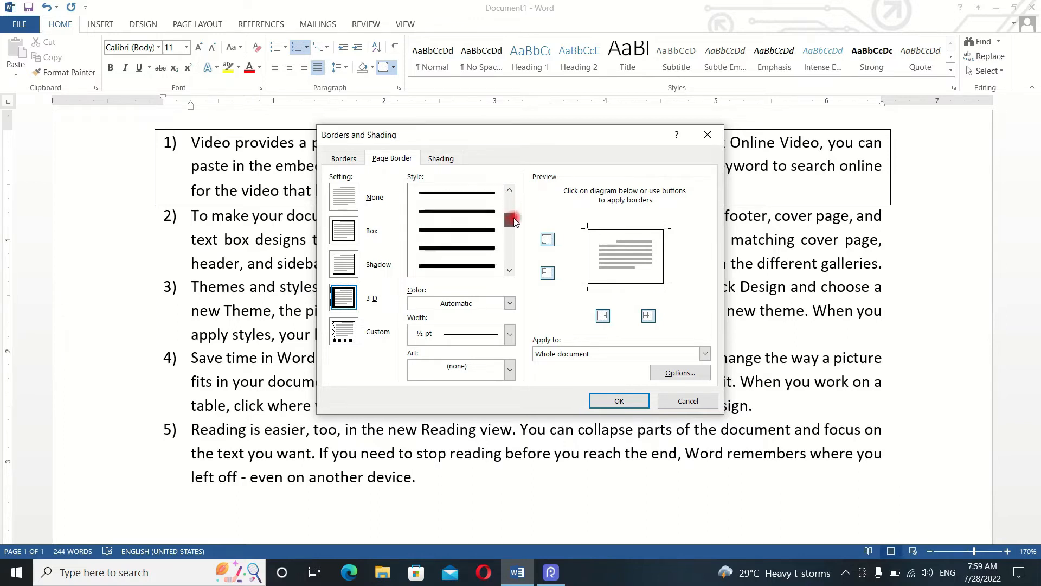
{"action": "left_click", "coordinate": [475, 235]}
{"action": "left_click", "coordinate": [444, 268]}
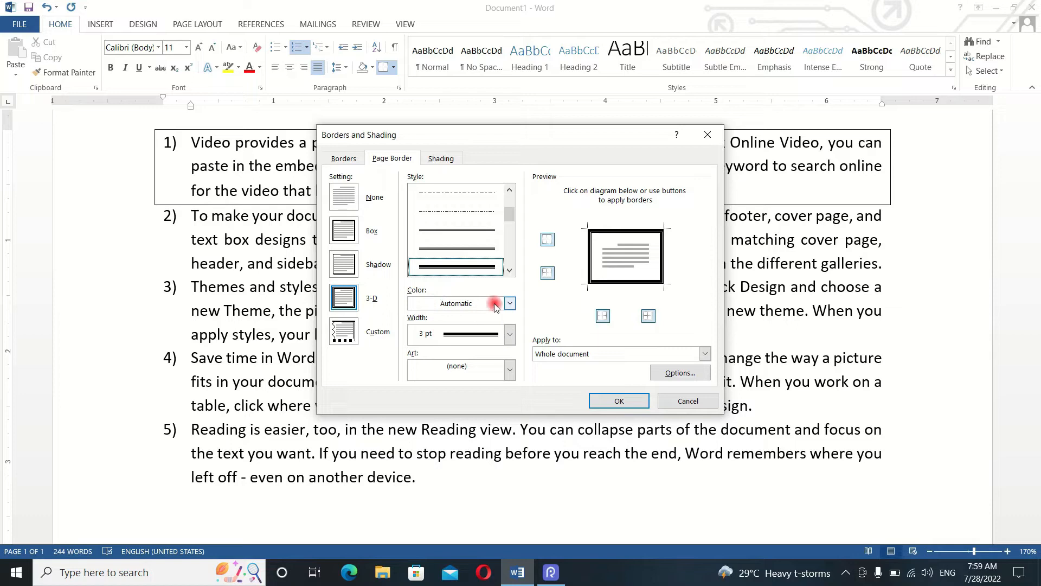
- Set the page border's color to red and its width to 3 pt, and apply it to the whole document
{"action": "left_click", "coordinate": [509, 304]}
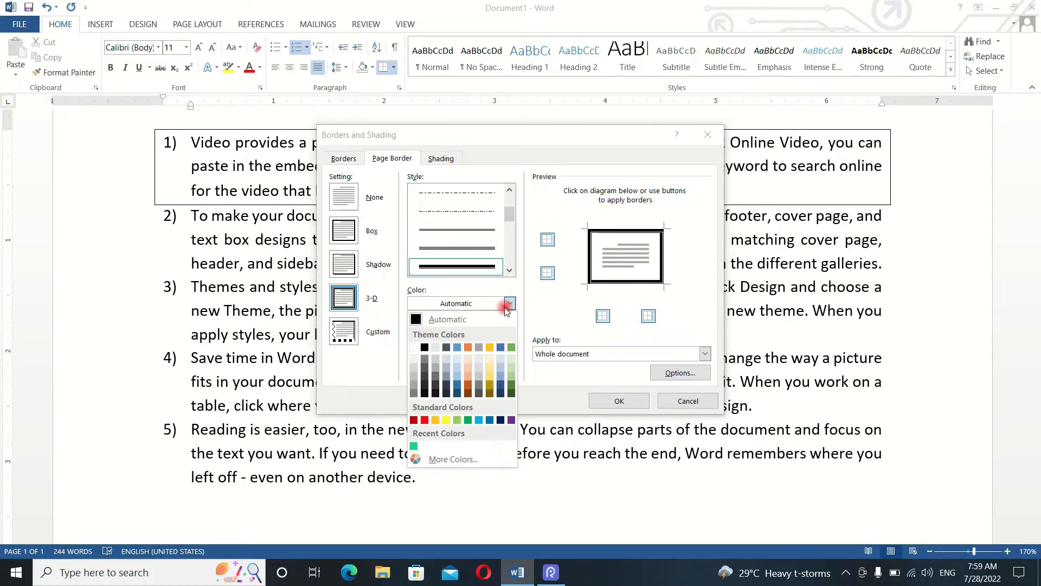
{"action": "left_click", "coordinate": [424, 421]}
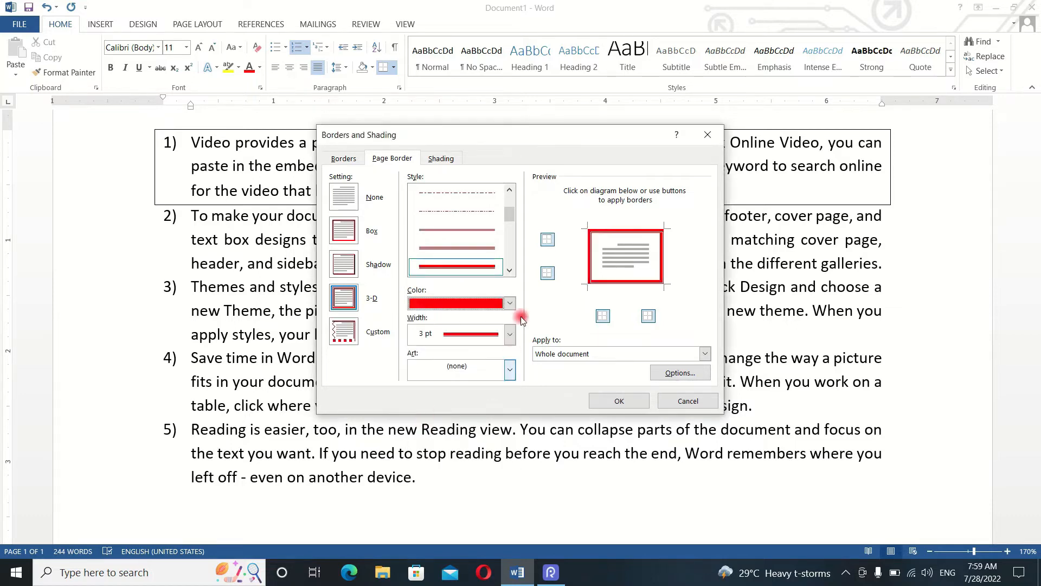
{"action": "left_click", "coordinate": [509, 334]}
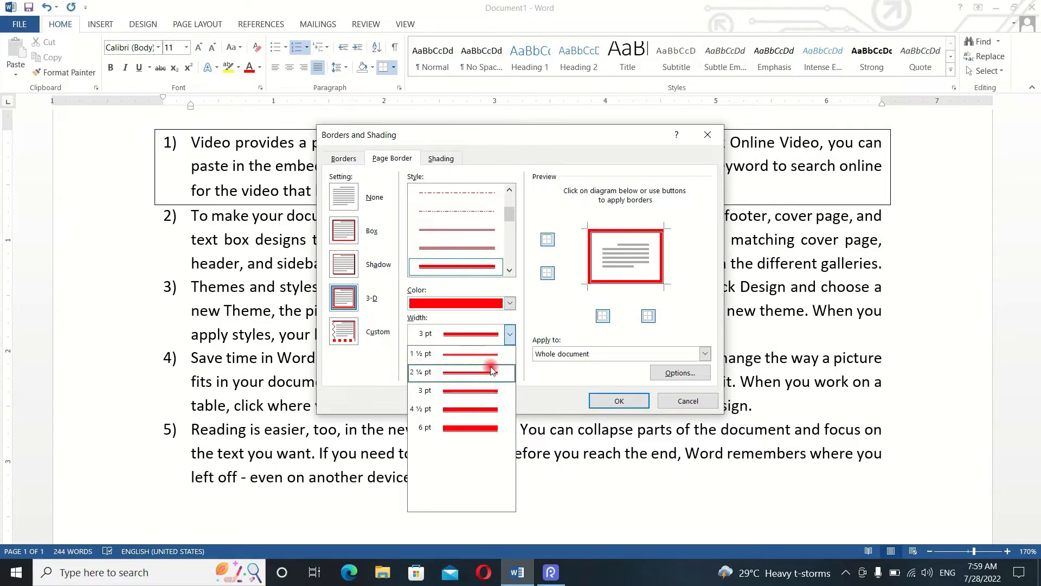
{"action": "left_click", "coordinate": [480, 400]}
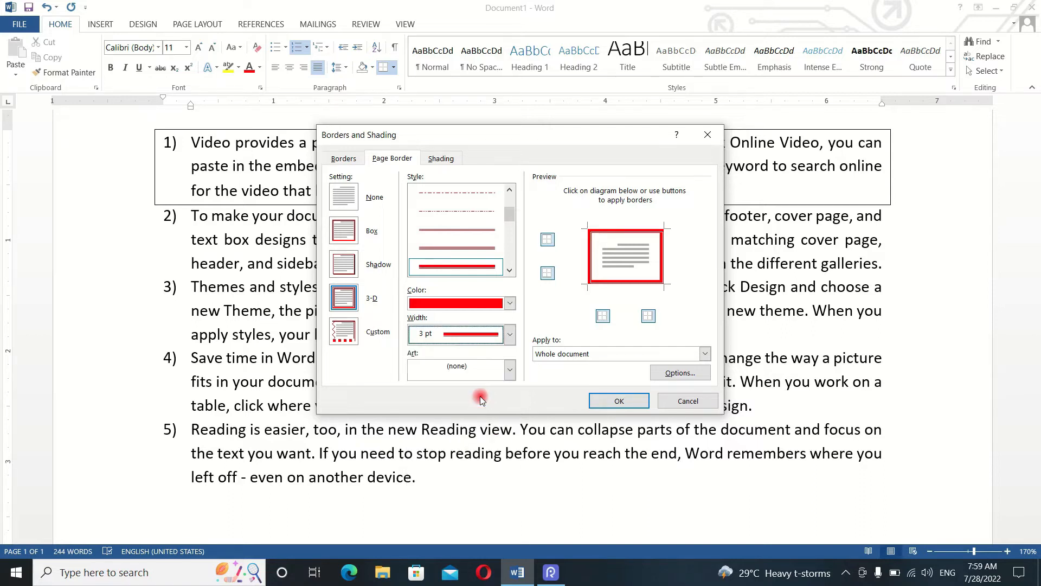
{"action": "left_click", "coordinate": [605, 400]}
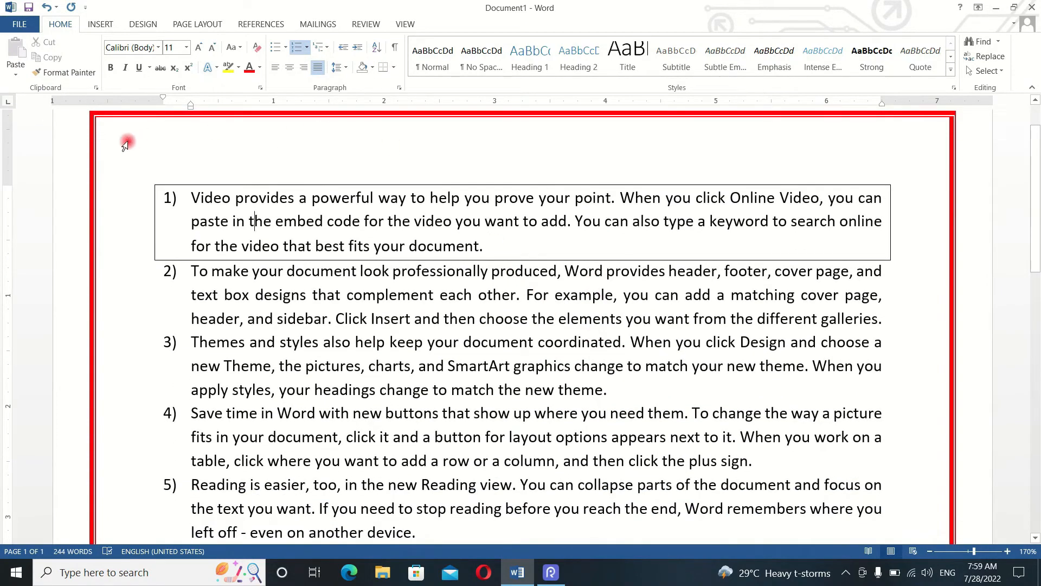
- Examine the red page border along all sides of the page at full-page and enlarged views
{"action": "scroll", "coordinate": [932, 259], "scroll_direction": "down", "scroll_amount": 2}
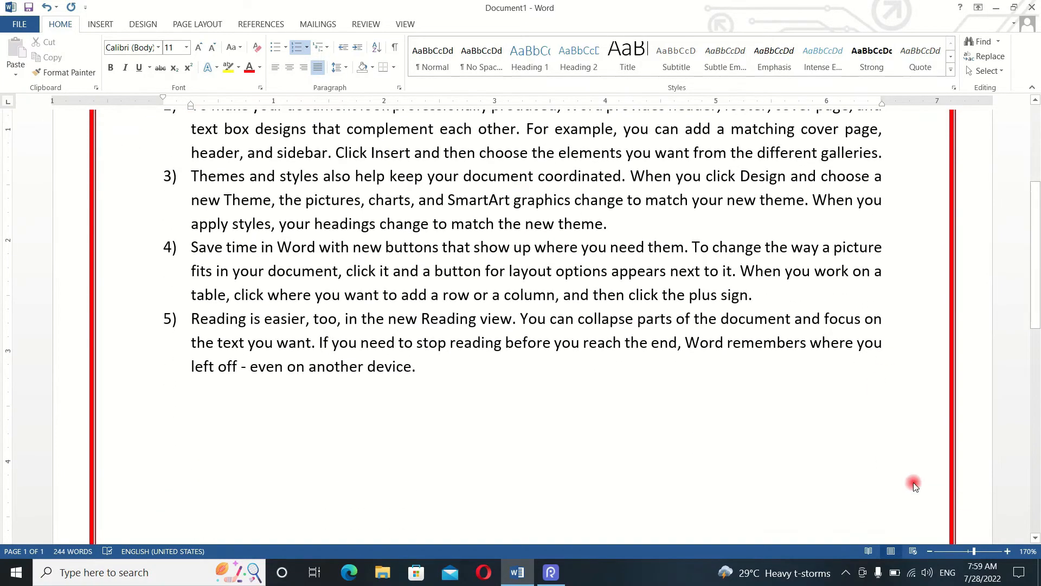
{"action": "left_click", "coordinate": [951, 548]}
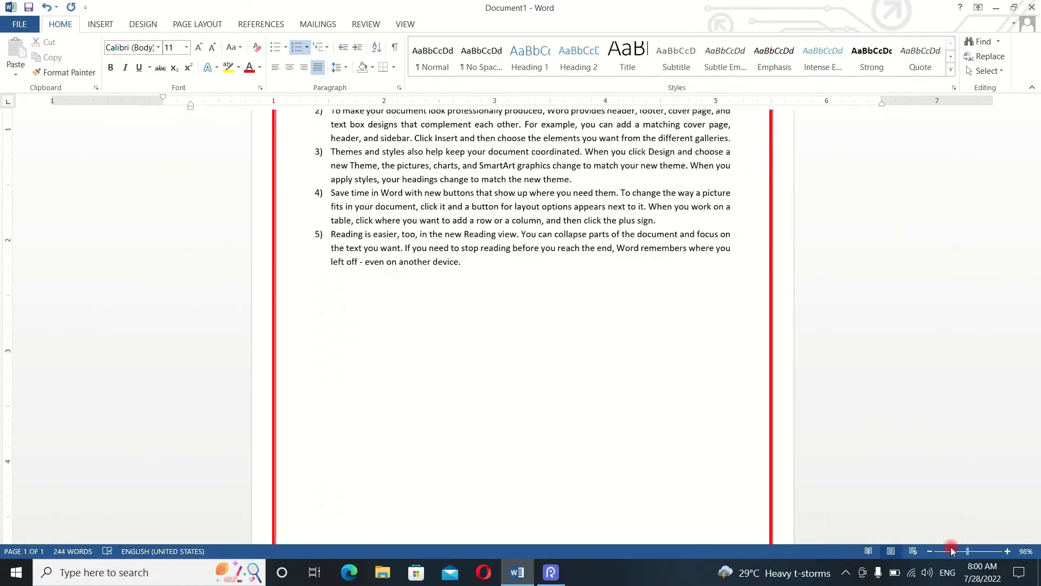
{"action": "left_click_drag", "start_coordinate": [951, 548], "coordinate": [944, 549]}
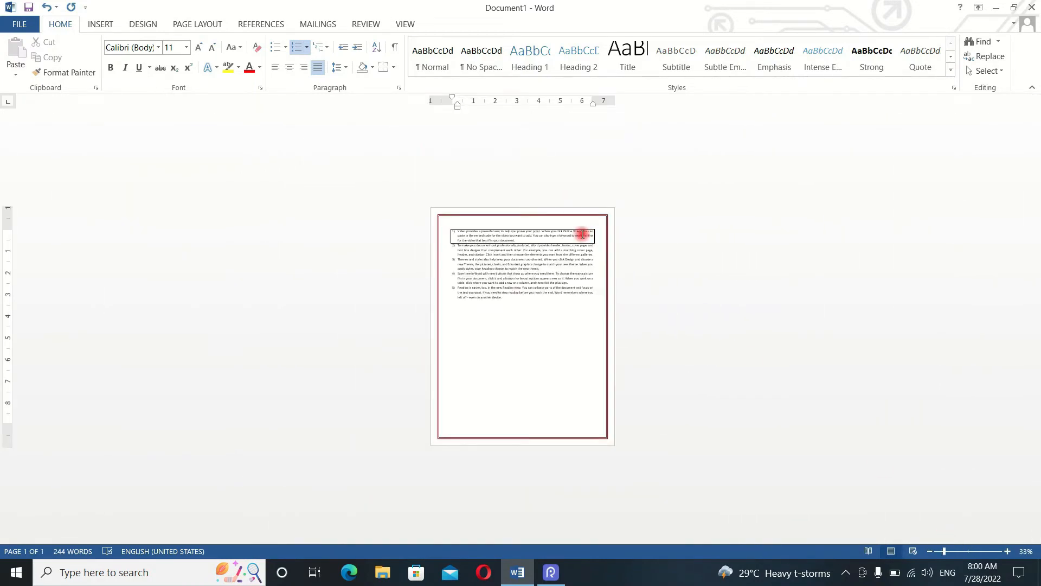
{"action": "scroll", "coordinate": [470, 235], "scroll_direction": "up", "scroll_amount": 4}
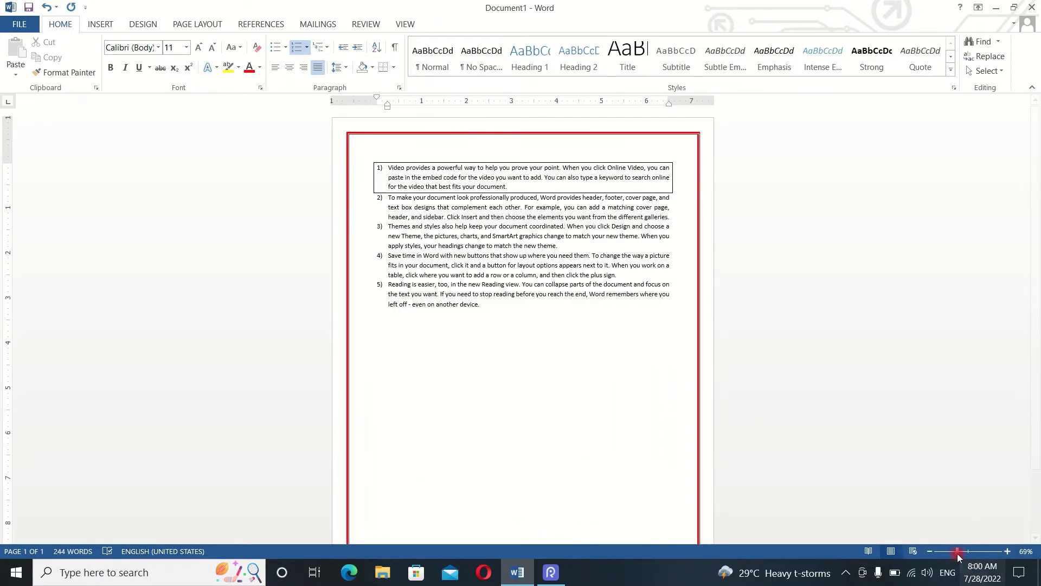
{"action": "left_click", "coordinate": [967, 551]}
{"action": "scroll", "coordinate": [512, 269], "scroll_direction": "down", "scroll_amount": 3}
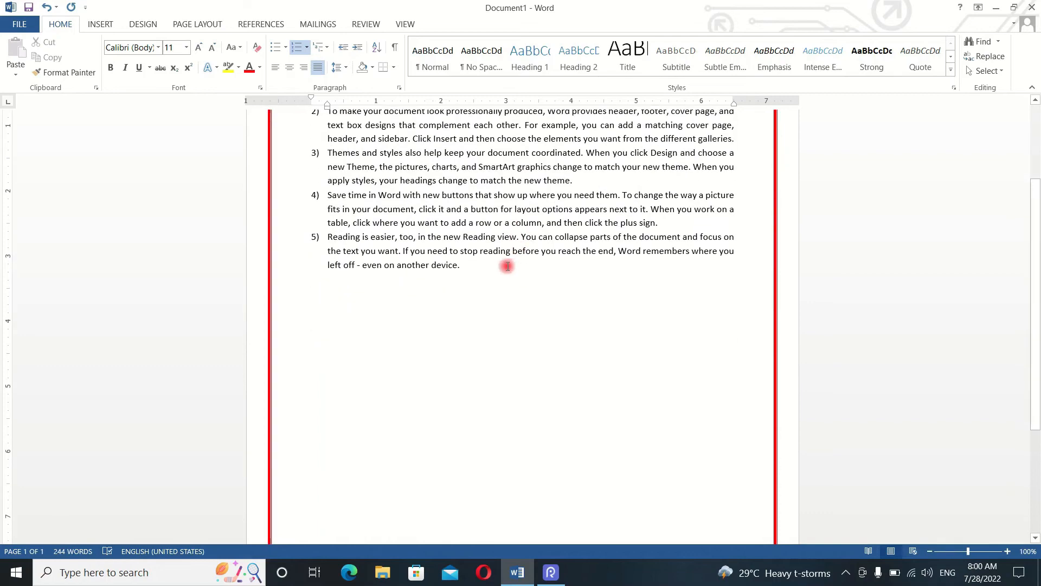
{"action": "scroll", "coordinate": [502, 289], "scroll_direction": "up", "scroll_amount": 4}
{"action": "left_click", "coordinate": [1007, 551]}
{"action": "left_click", "coordinate": [1007, 551]}
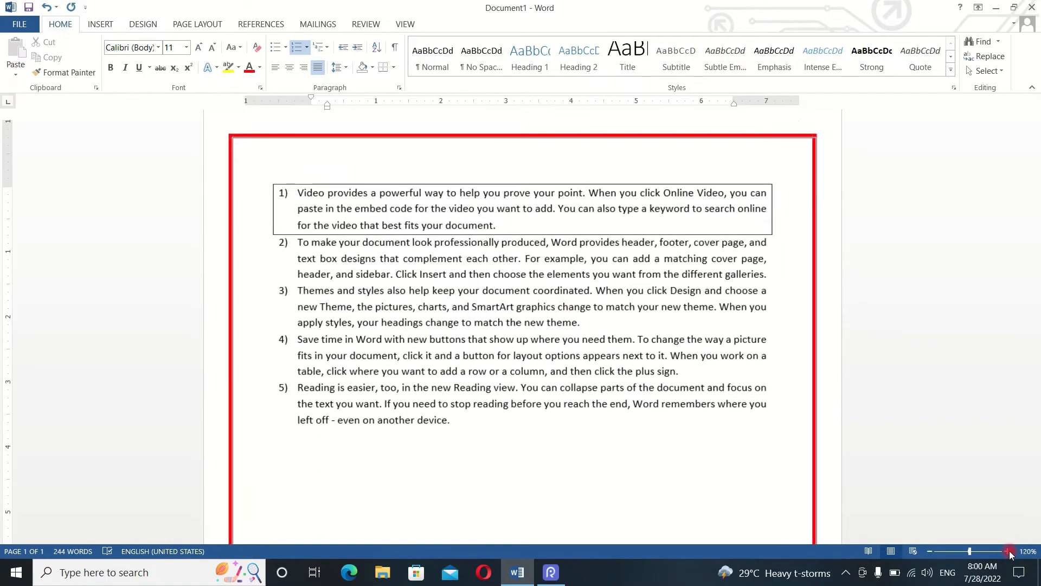
{"action": "left_click", "coordinate": [1007, 551]}
{"action": "left_click", "coordinate": [1007, 551]}
{"action": "left_click", "coordinate": [1007, 551]}
{"action": "left_click", "coordinate": [1006, 551]}
{"action": "left_click", "coordinate": [1007, 550]}
{"action": "scroll", "coordinate": [755, 390], "scroll_direction": "down", "scroll_amount": 3}
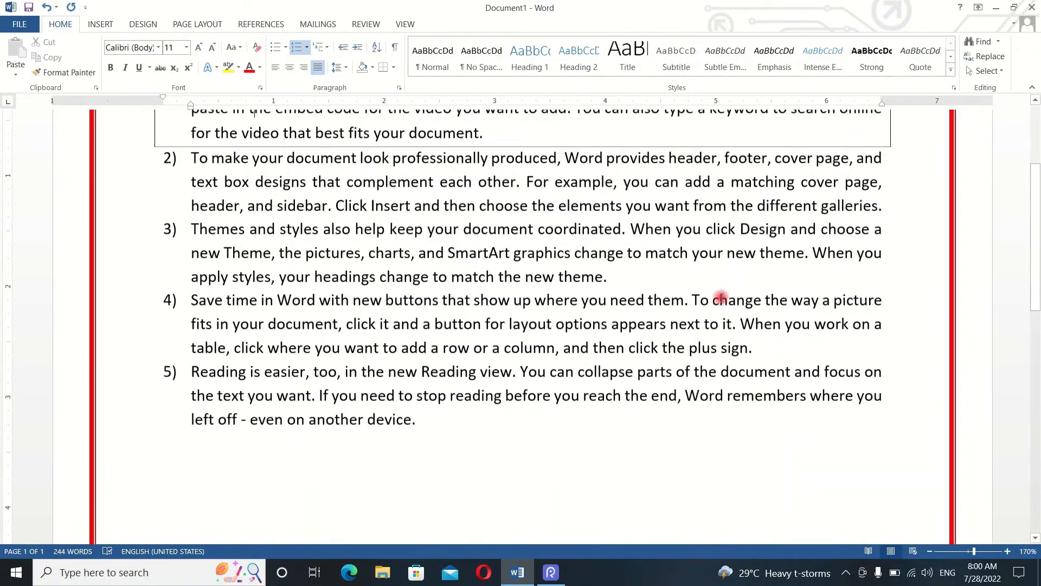
- Remove the red page border from the whole document by choosing the None setting
{"action": "left_click", "coordinate": [393, 67]}
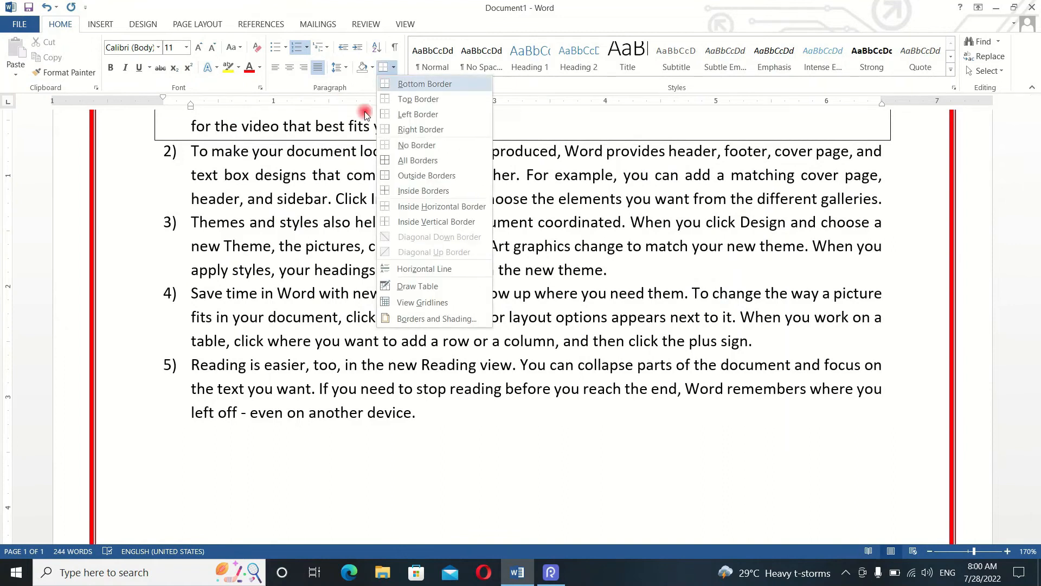
{"action": "left_click", "coordinate": [429, 320]}
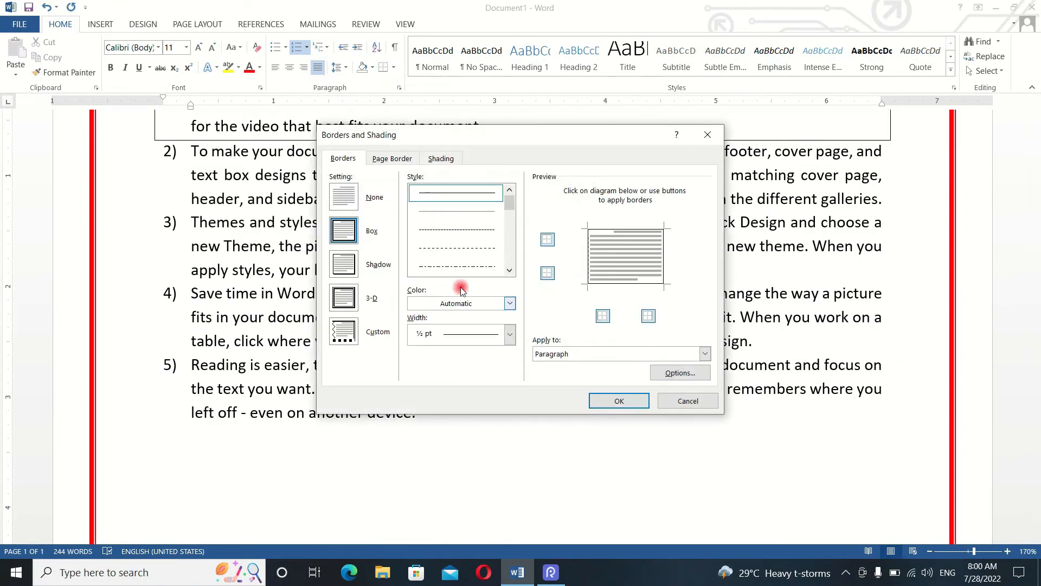
{"action": "left_click", "coordinate": [392, 159]}
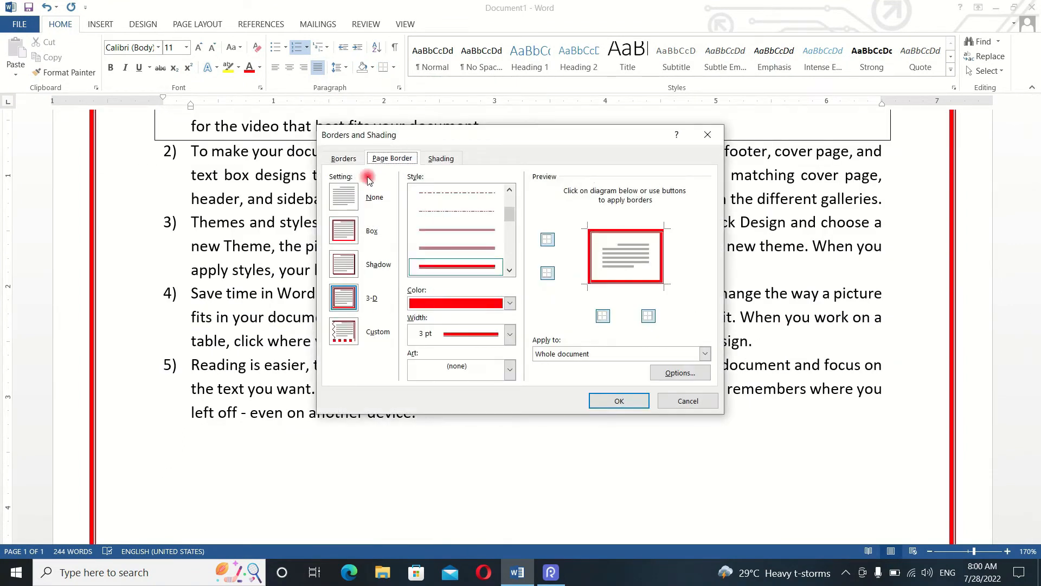
{"action": "left_click", "coordinate": [349, 193]}
{"action": "left_click", "coordinate": [604, 401]}
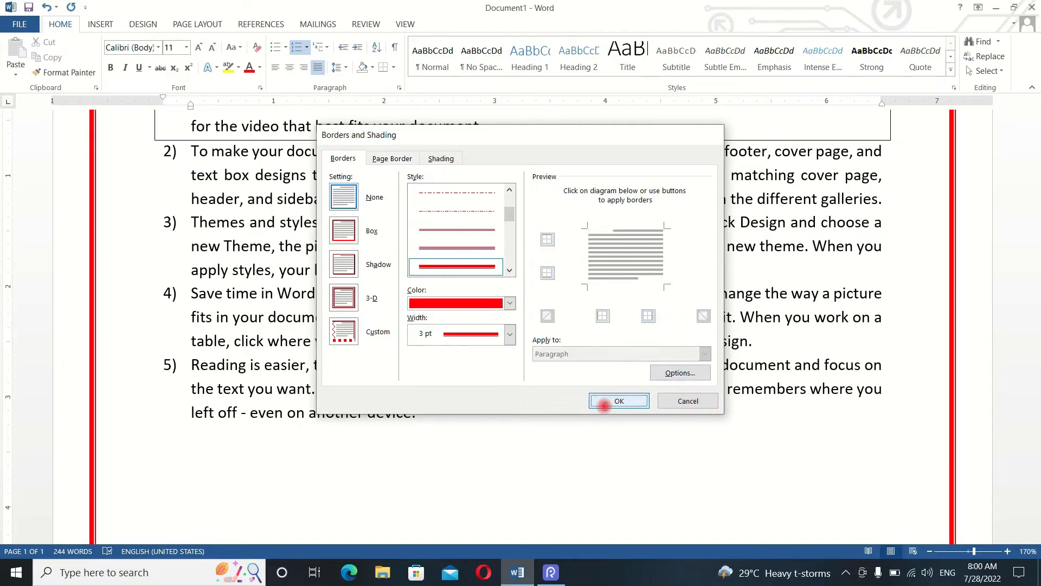
{"action": "scroll", "coordinate": [608, 397], "scroll_direction": "down", "scroll_amount": 3}
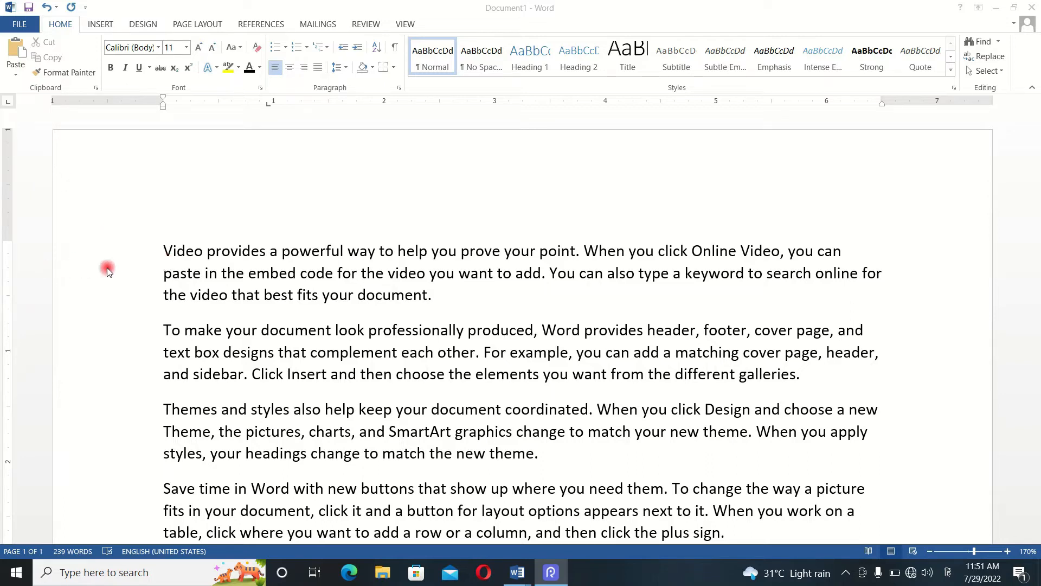
- Check the left and right indent markers on the horizontal ruler against the edges of the text
{"action": "left_click", "coordinate": [163, 106]}
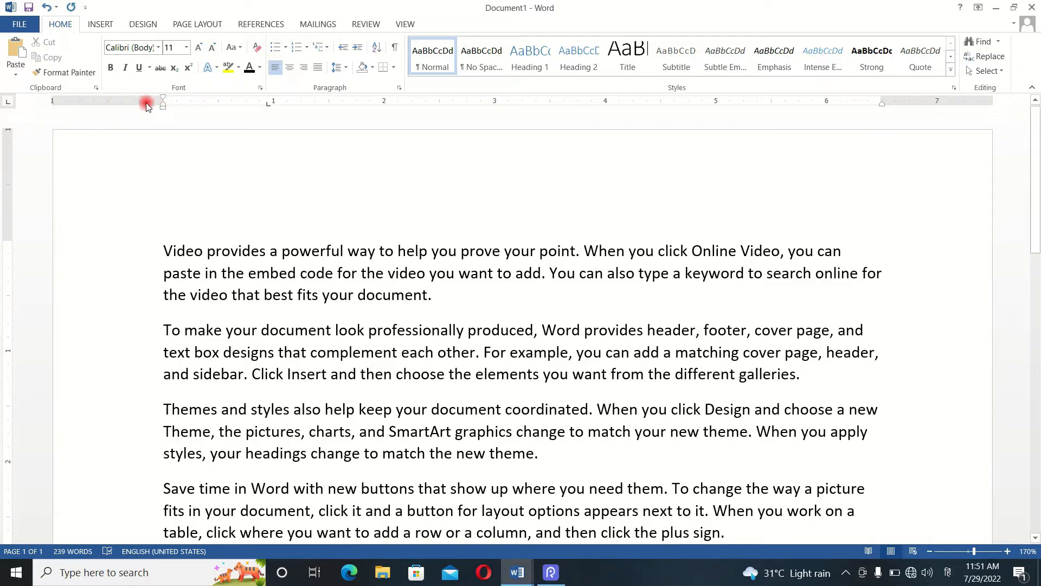
{"action": "left_click", "coordinate": [164, 105]}
{"action": "left_click_drag", "start_coordinate": [162, 103], "coordinate": [162, 103]}
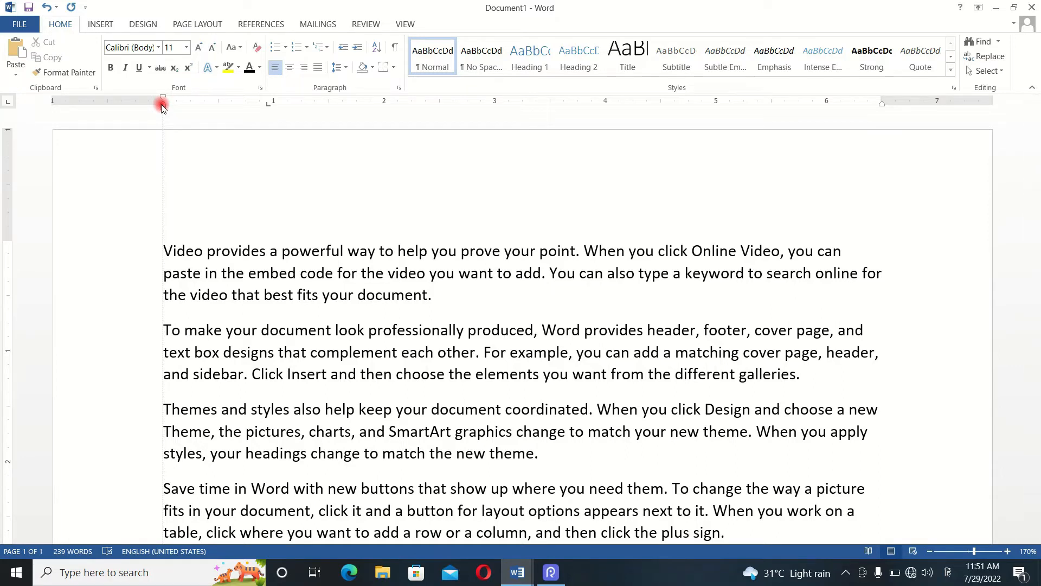
{"action": "left_click", "coordinate": [162, 104]}
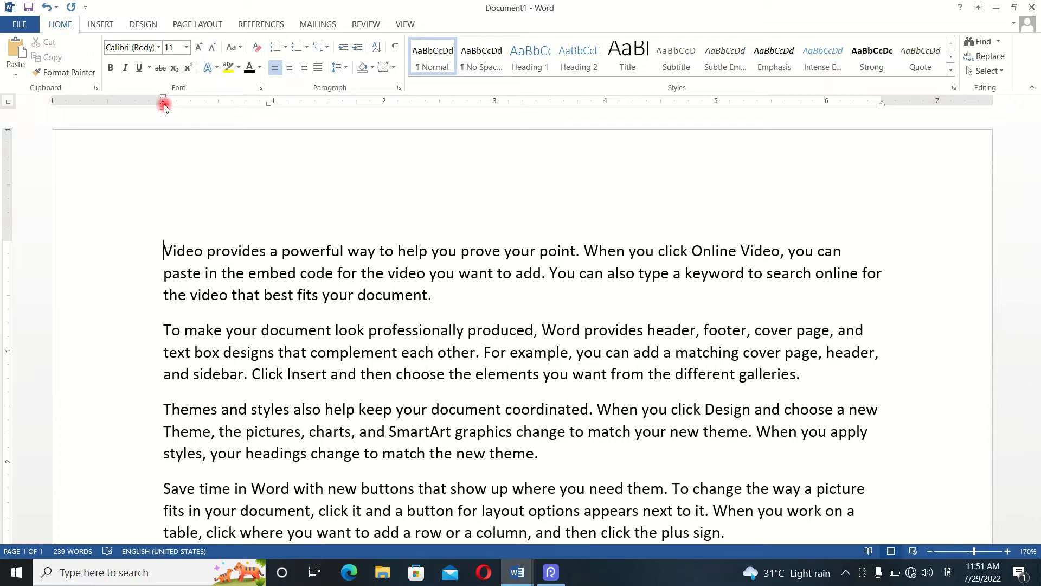
{"action": "left_click_drag", "start_coordinate": [162, 105], "coordinate": [162, 105]}
{"action": "left_click_drag", "start_coordinate": [884, 107], "coordinate": [882, 107]}
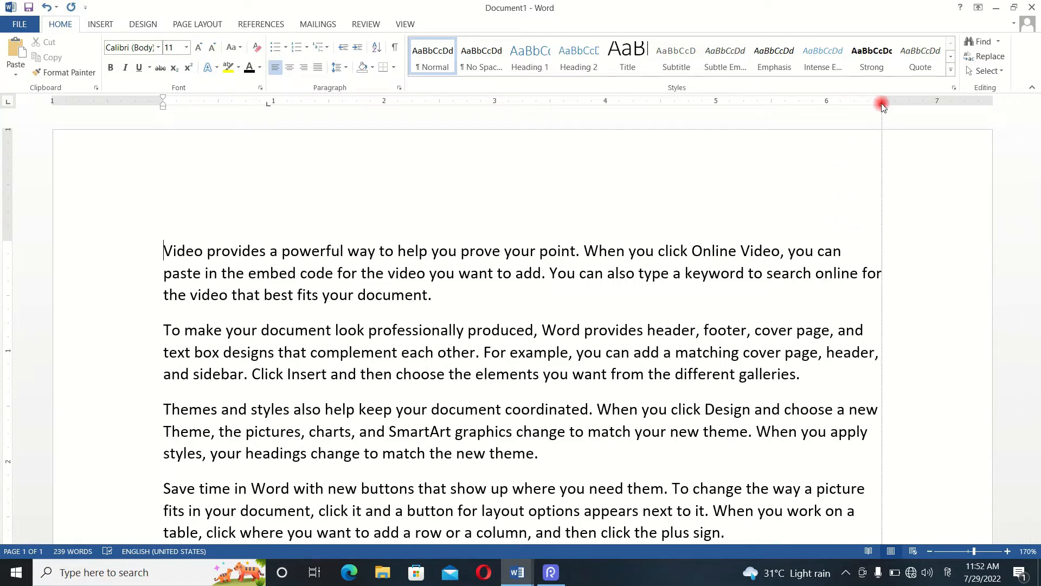
{"action": "left_click_drag", "start_coordinate": [883, 107], "coordinate": [882, 106]}
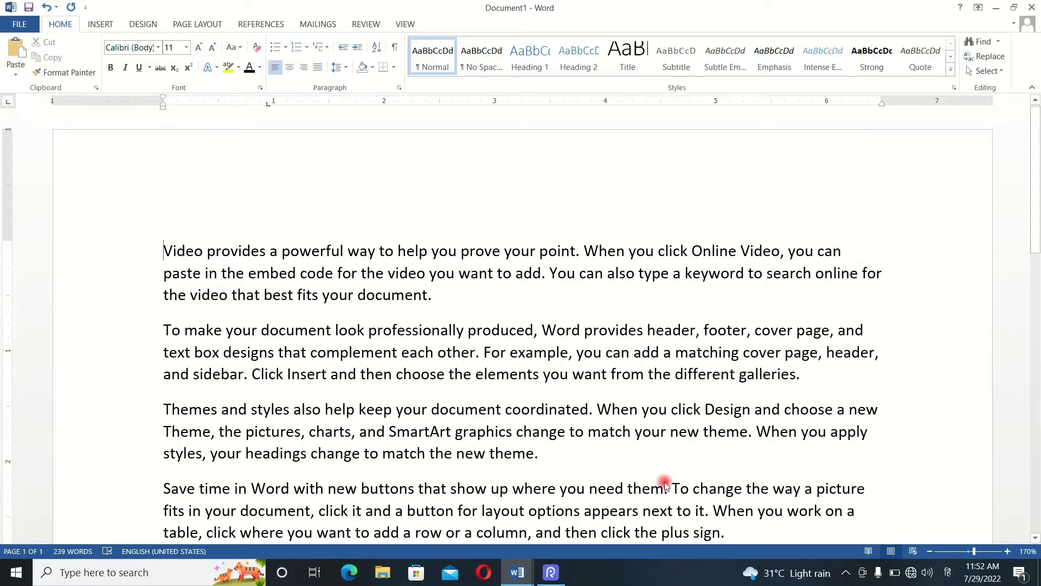
- Reduce the page's top margin slightly on the vertical ruler, with the whole page in view at 50%
{"action": "left_click", "coordinate": [939, 549]}
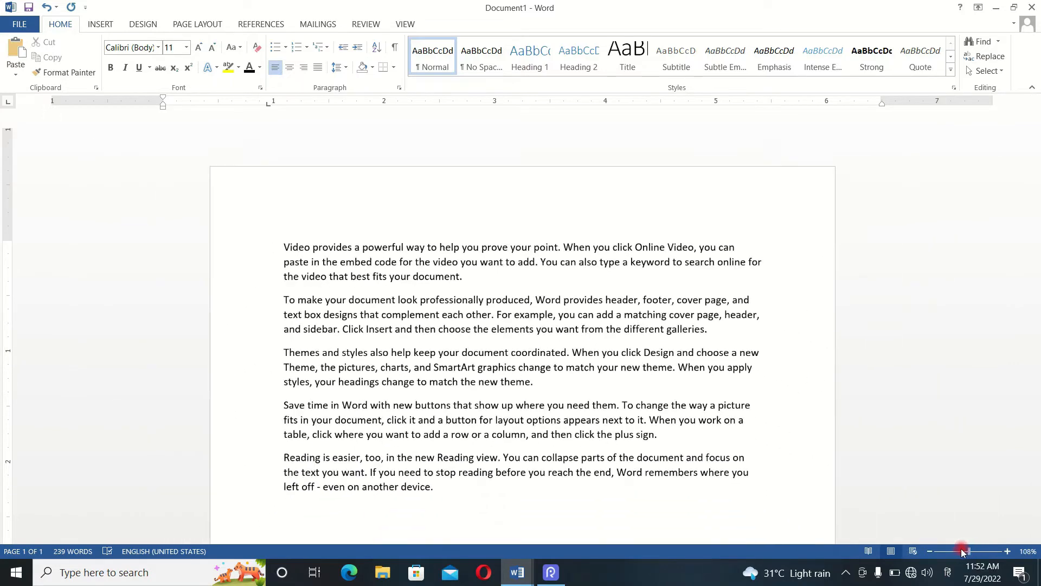
{"action": "left_click_drag", "start_coordinate": [939, 550], "coordinate": [919, 548]}
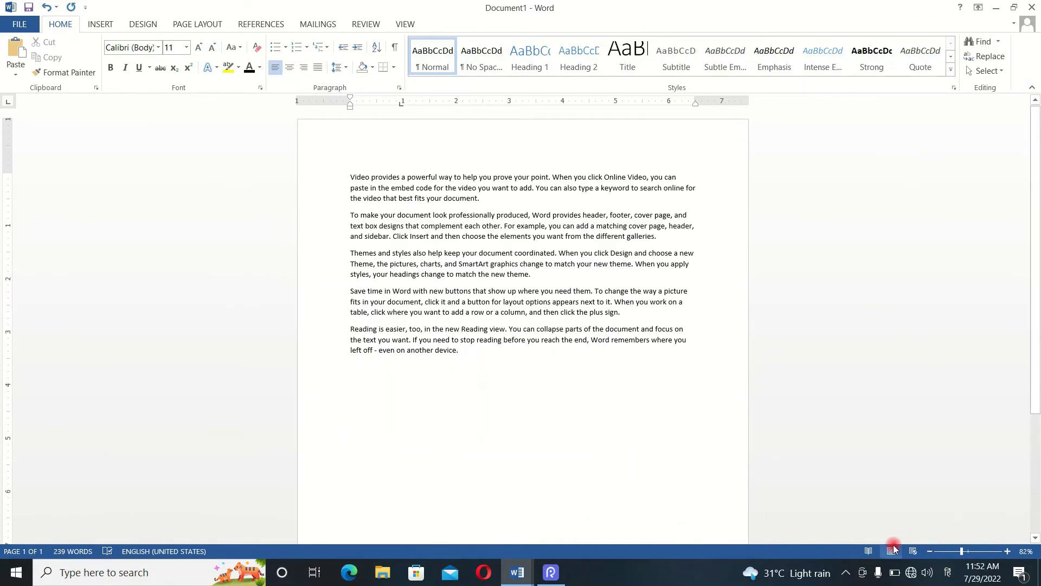
{"action": "left_click", "coordinate": [930, 551]}
{"action": "left_click", "coordinate": [930, 552]}
{"action": "left_click", "coordinate": [930, 552]}
{"action": "left_click", "coordinate": [930, 551]}
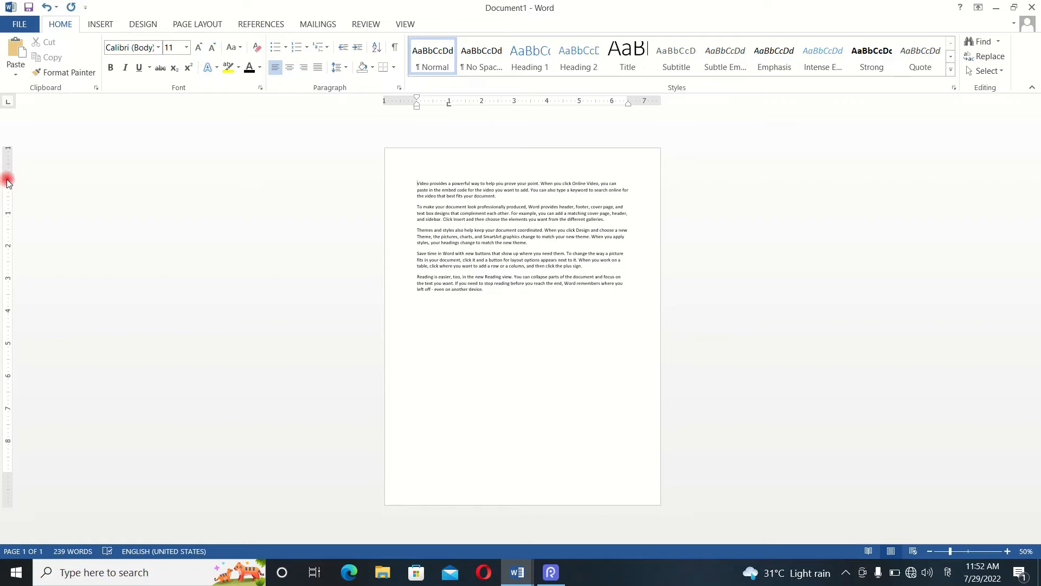
{"action": "left_click_drag", "start_coordinate": [8, 182], "coordinate": [9, 183]}
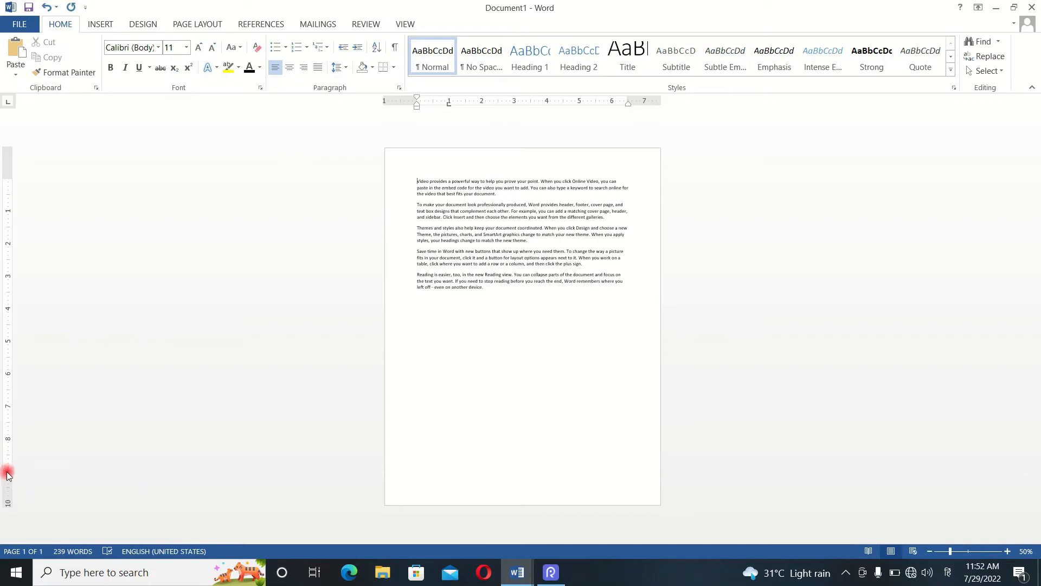
- Increase the page's bottom margin slightly on the vertical ruler, ending the text area just above the 9-inch mark
{"action": "left_click_drag", "start_coordinate": [5, 473], "coordinate": [7, 469]}
{"action": "left_click_drag", "start_coordinate": [7, 470], "coordinate": [14, 468]}
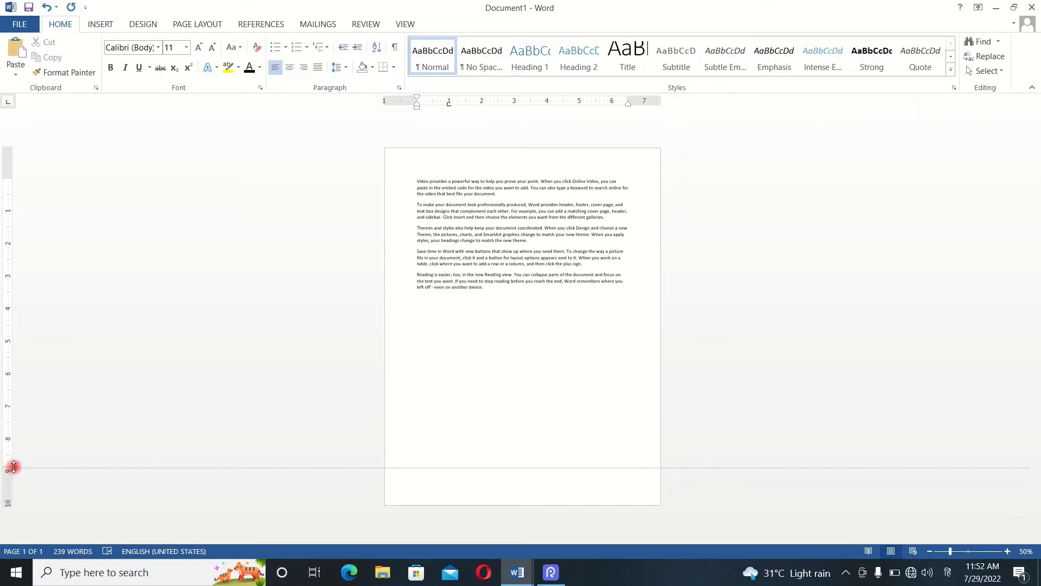
{"action": "left_click_drag", "start_coordinate": [14, 467], "coordinate": [14, 467]}
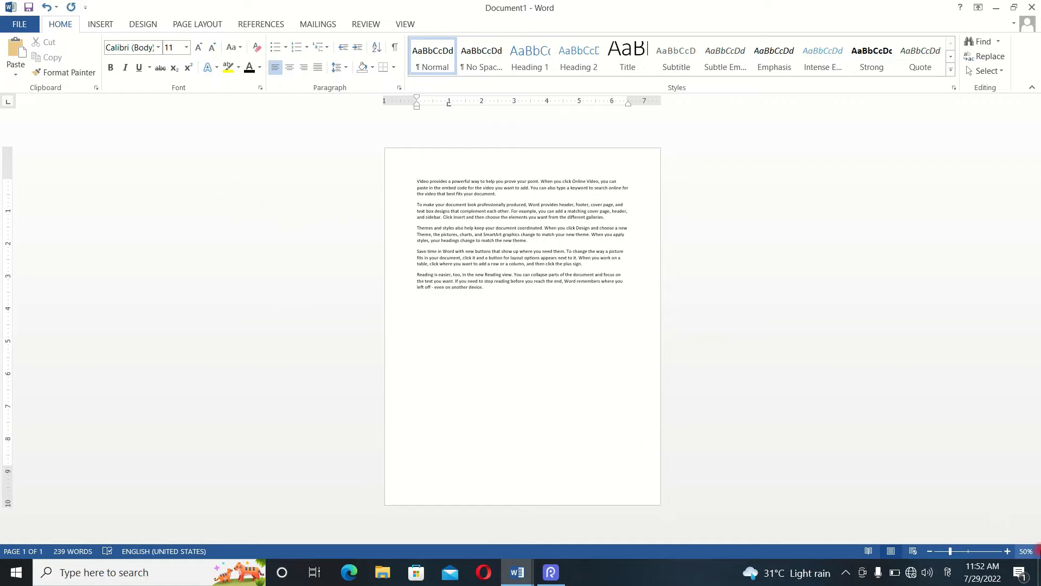
{"action": "left_click", "coordinate": [1008, 551]}
{"action": "left_click", "coordinate": [1008, 551]}
- Reduce the page's top margin to about 0.5 inch on the vertical ruler, with the view at 150%
{"action": "left_click", "coordinate": [1007, 551]}
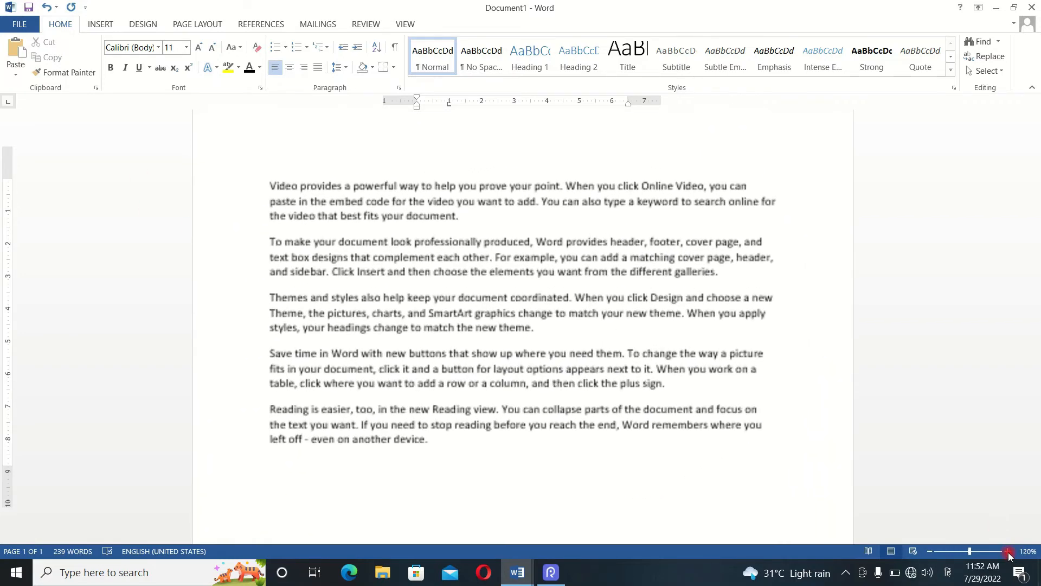
{"action": "left_click", "coordinate": [1007, 551]}
{"action": "left_click", "coordinate": [1007, 551]}
{"action": "left_click", "coordinate": [1007, 550]}
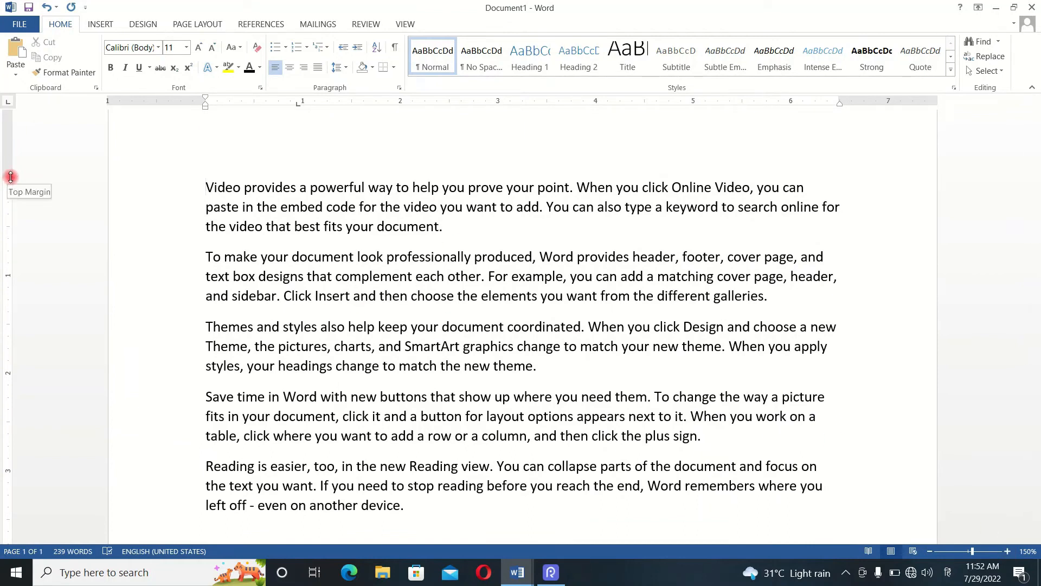
{"action": "mouse_move", "coordinate": [11, 176]}
{"action": "left_mouse_down"}
{"action": "mouse_move", "coordinate": [14, 135]}
{"action": "mouse_move", "coordinate": [14, 154]}
{"action": "left_mouse_up"}
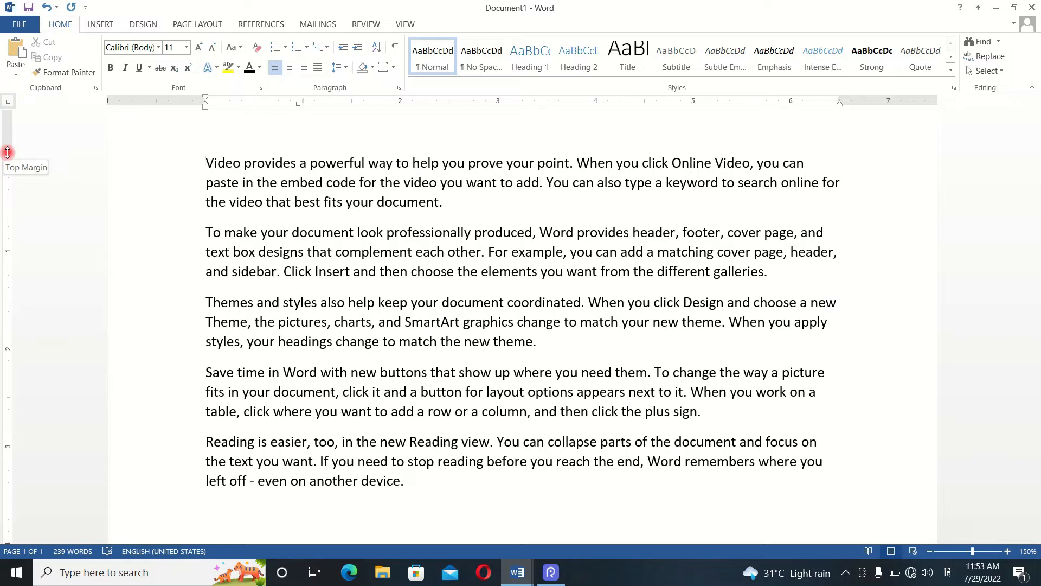
{"action": "mouse_move", "coordinate": [8, 152]}
{"action": "left_mouse_down"}
{"action": "mouse_move", "coordinate": [11, 167]}
{"action": "mouse_move", "coordinate": [10, 140]}
{"action": "mouse_move", "coordinate": [17, 193]}
{"action": "mouse_move", "coordinate": [15, 136]}
{"action": "left_mouse_up"}
- Reduce the page's bottom margin so the text area ends just past the 10-inch mark on the vertical ruler
{"action": "scroll", "coordinate": [87, 333], "scroll_direction": "down", "scroll_amount": 6}
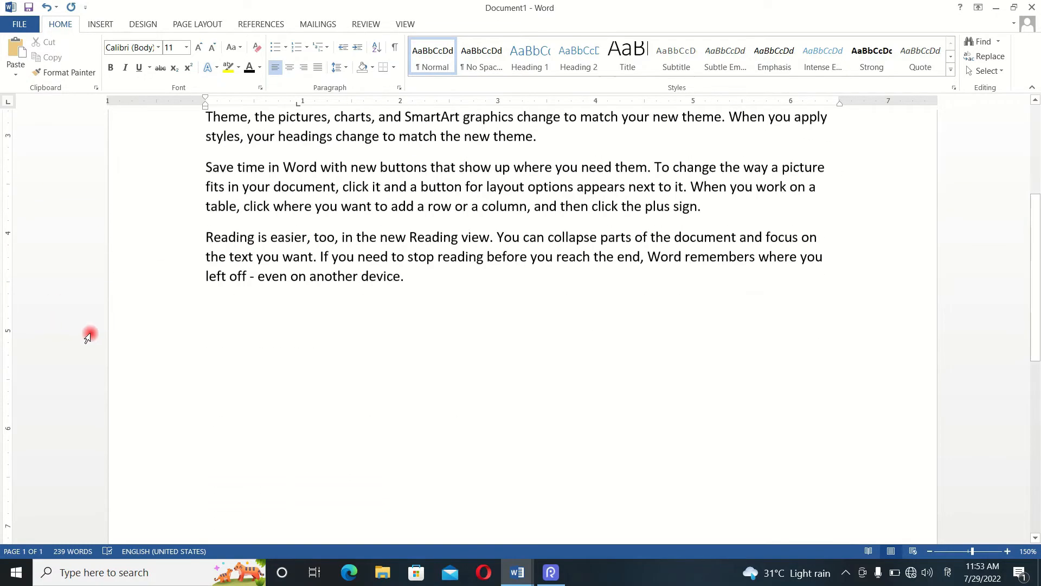
{"action": "scroll", "coordinate": [68, 331], "scroll_direction": "down", "scroll_amount": 5}
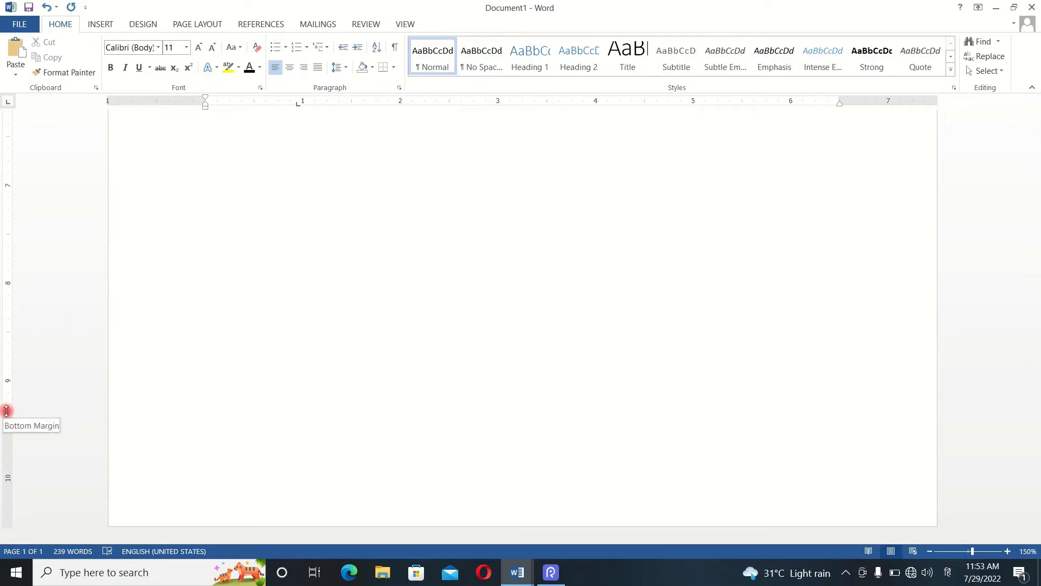
{"action": "left_click_drag", "start_coordinate": [10, 409], "coordinate": [14, 481]}
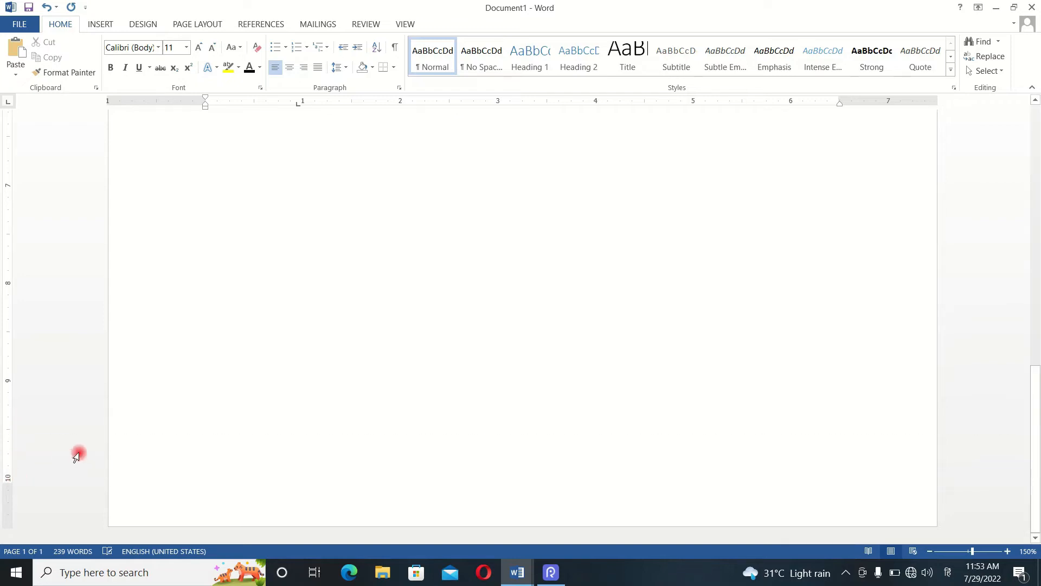
{"action": "scroll", "coordinate": [254, 372], "scroll_direction": "up", "scroll_amount": 10}
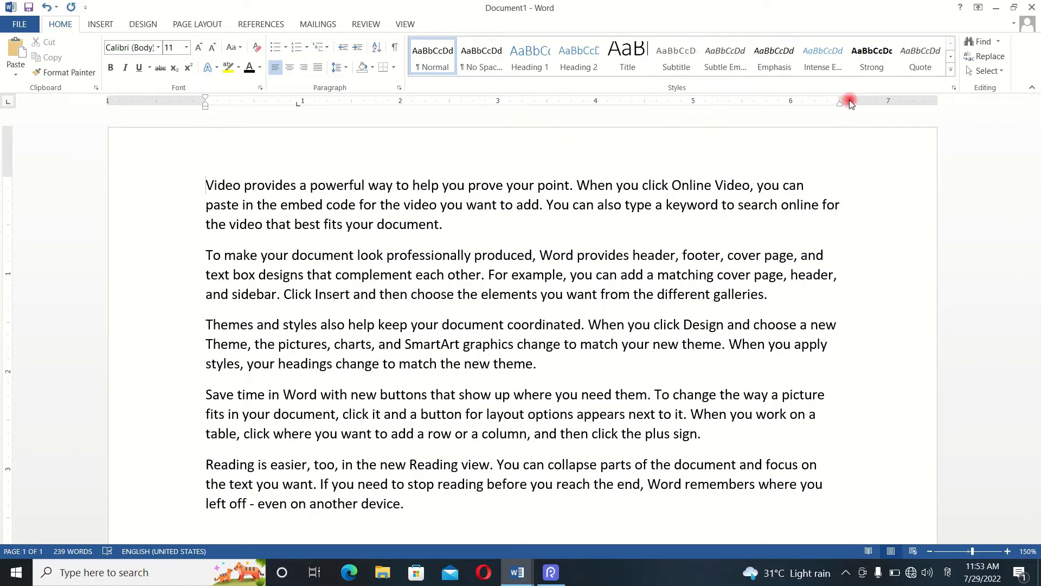
{"action": "left_click_drag", "start_coordinate": [841, 101], "coordinate": [876, 101]}
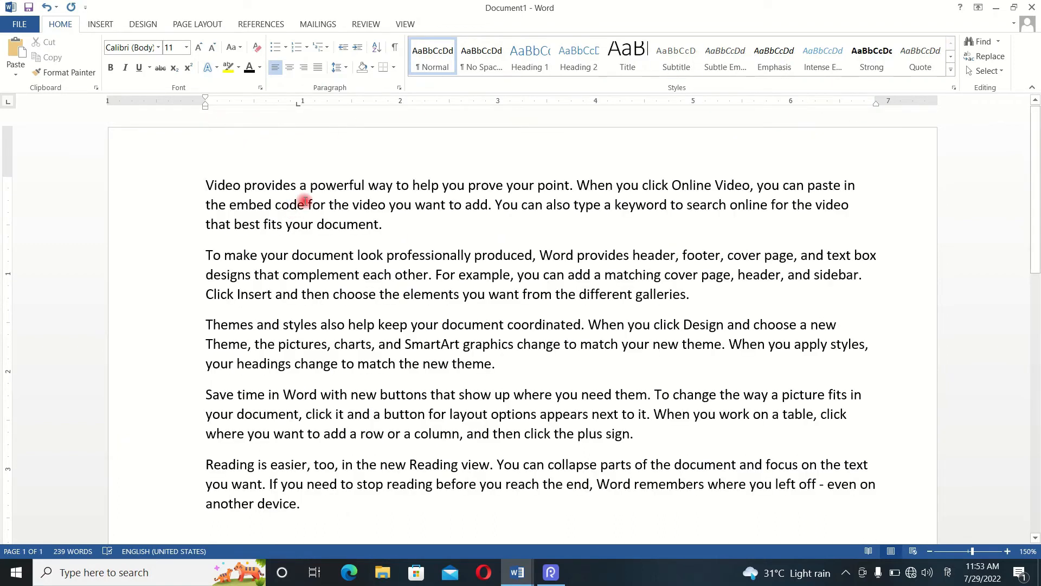
{"action": "key", "text": "ctrl+z"}
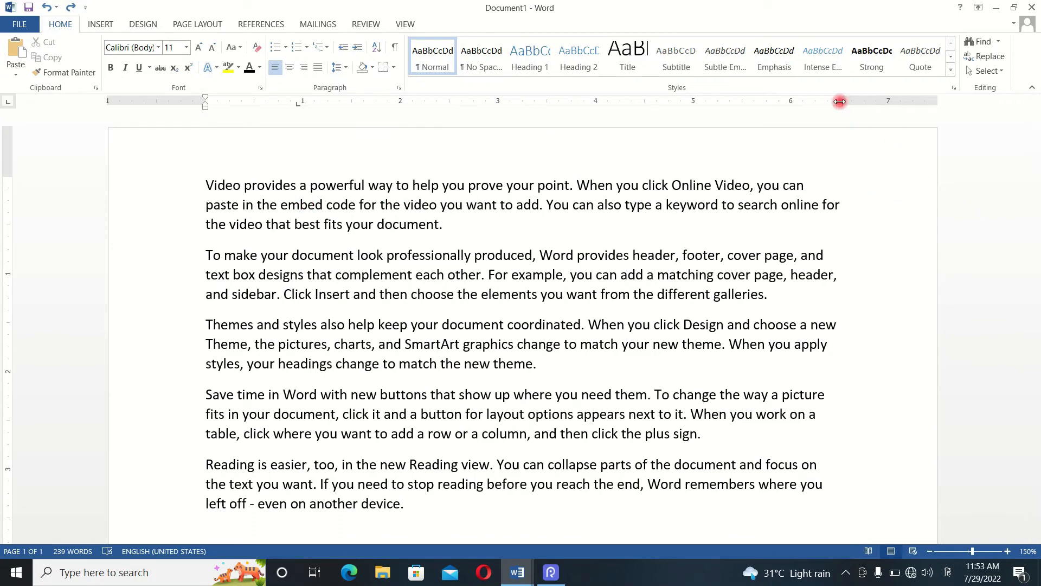
{"action": "left_click_drag", "start_coordinate": [839, 101], "coordinate": [869, 101]}
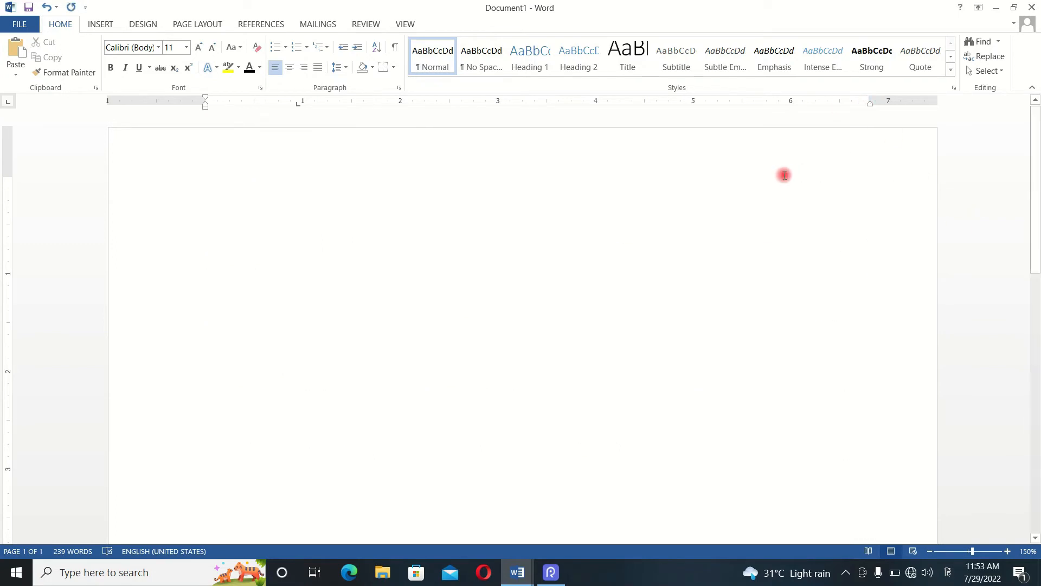
{"action": "key", "text": "ctrl+z"}
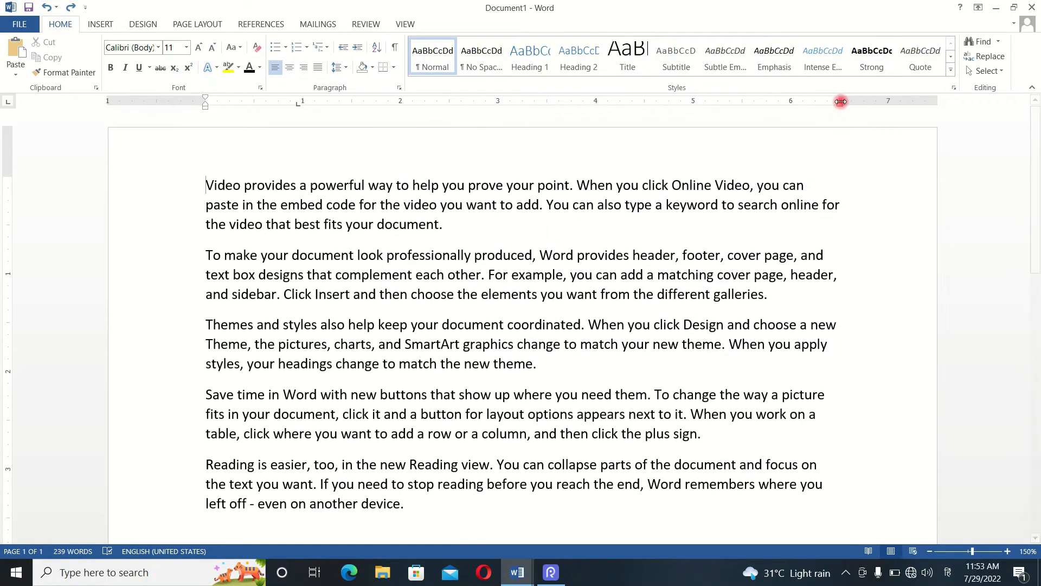
- Reduce the page's right margin, extending the text area to about the 6.6-inch mark on the horizontal ruler
{"action": "left_click_drag", "start_coordinate": [841, 100], "coordinate": [855, 101]}
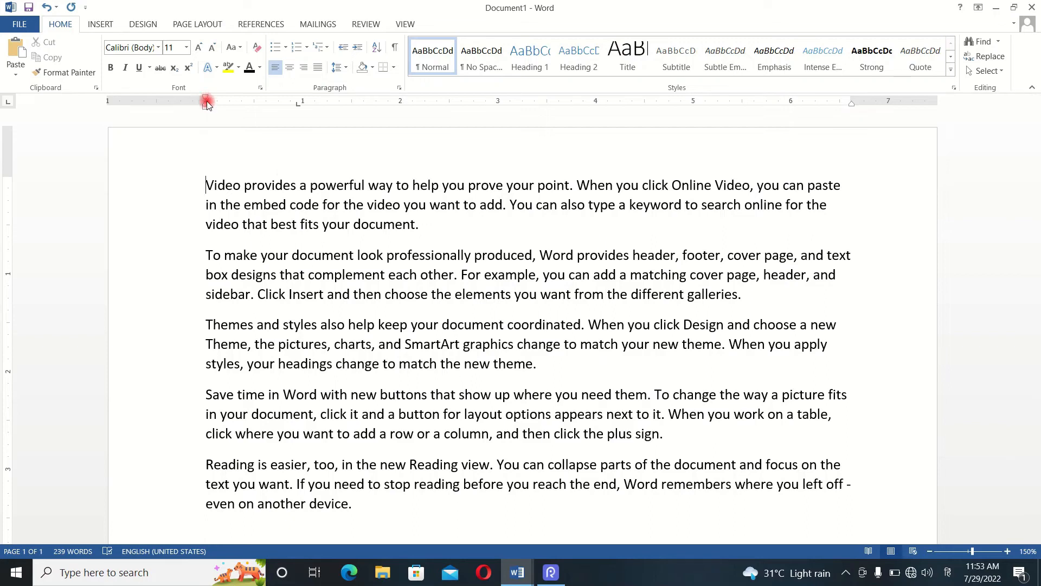
{"action": "mouse_move", "coordinate": [206, 104]}
{"action": "left_mouse_down"}
{"action": "mouse_move", "coordinate": [195, 105]}
{"action": "mouse_move", "coordinate": [206, 103]}
{"action": "left_mouse_up"}
{"action": "key", "text": "ctrl+z"}
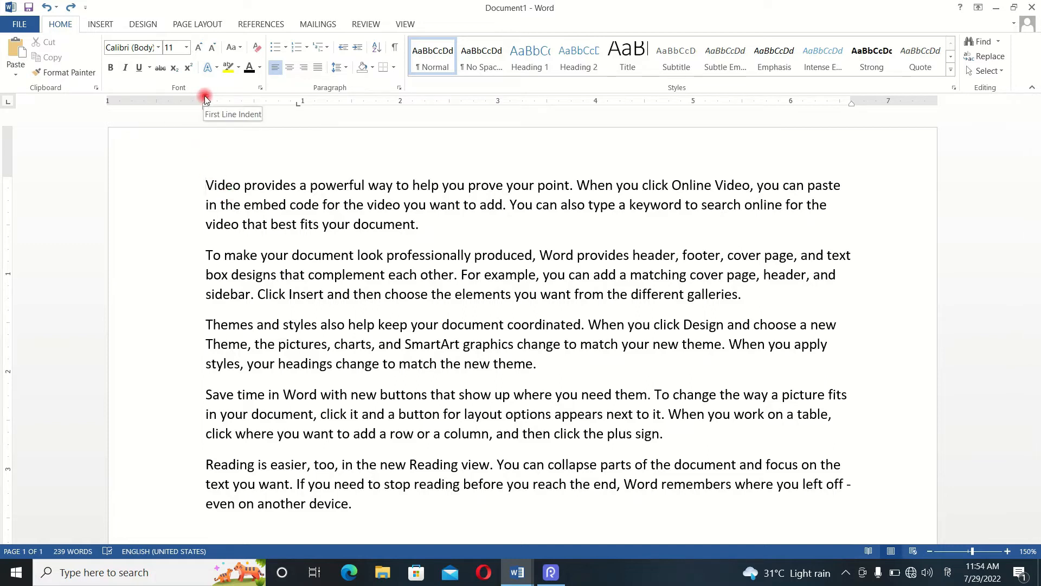
- Indent the first paragraph's first line by about 0.4 inch, and shift its whole left indent in by about 0.2 inch
{"action": "mouse_move", "coordinate": [205, 99]}
{"action": "left_mouse_down"}
{"action": "mouse_move", "coordinate": [250, 109]}
{"action": "mouse_move", "coordinate": [231, 112]}
{"action": "mouse_move", "coordinate": [244, 114]}
{"action": "left_mouse_up"}
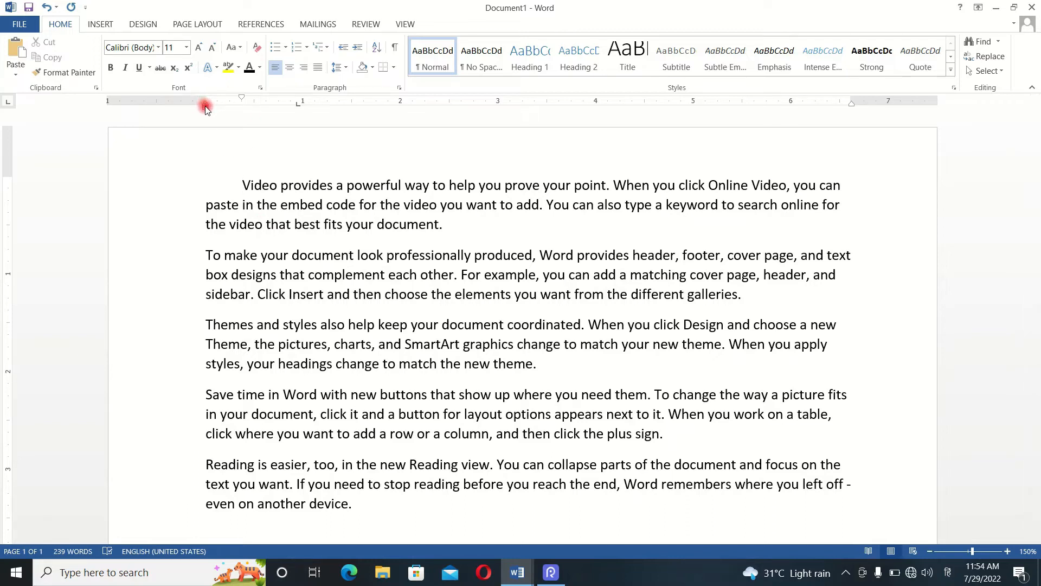
{"action": "mouse_move", "coordinate": [205, 107]}
{"action": "left_mouse_down"}
{"action": "mouse_move", "coordinate": [244, 106]}
{"action": "mouse_move", "coordinate": [253, 116]}
{"action": "mouse_move", "coordinate": [224, 119]}
{"action": "left_mouse_up"}
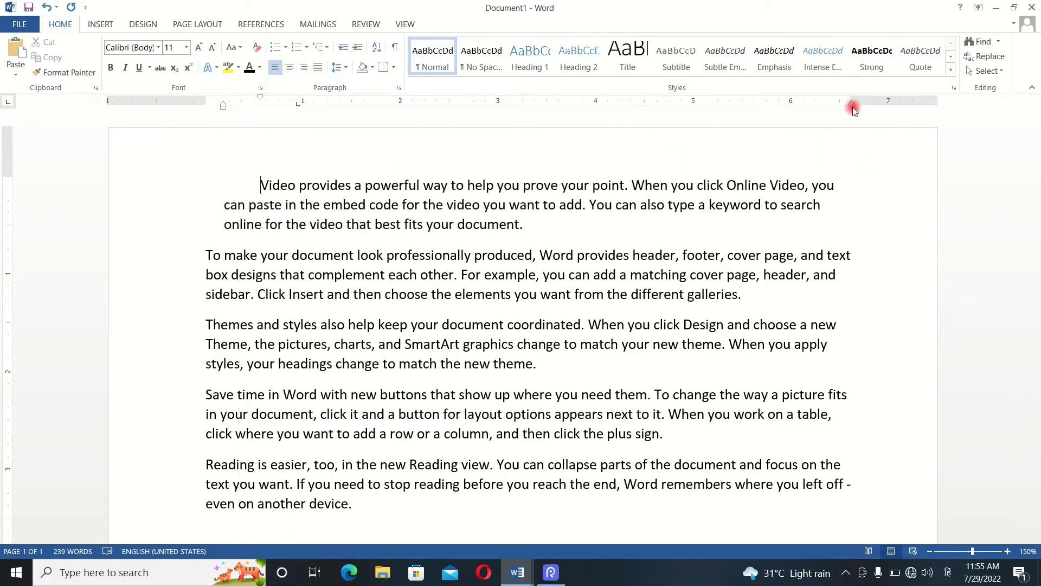
- Pull the first paragraph's right indent in to about the 6.1-inch mark, and move it back out to just inside the right margin
{"action": "left_click_drag", "start_coordinate": [851, 105], "coordinate": [849, 106]}
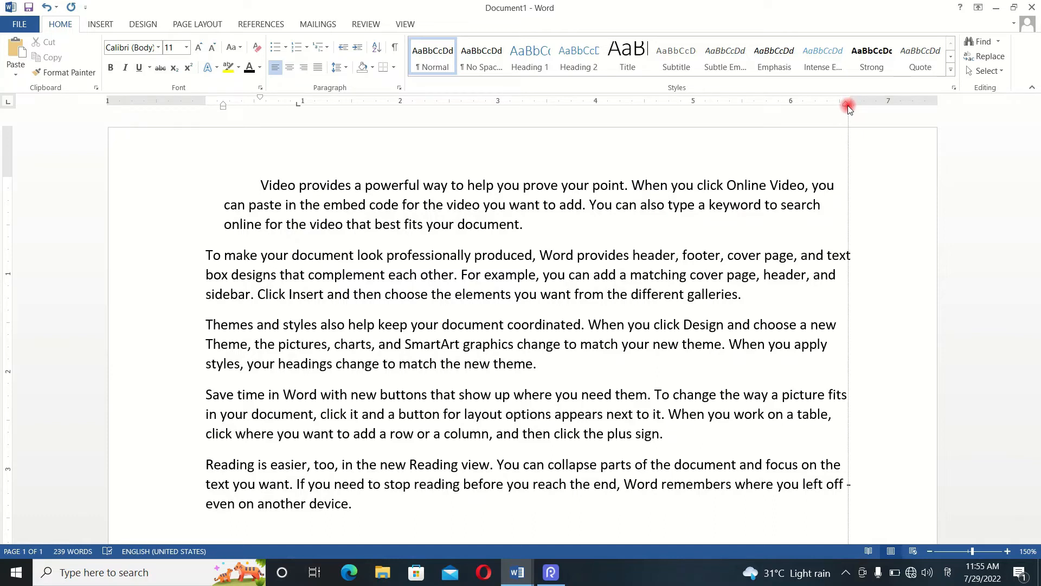
{"action": "mouse_move", "coordinate": [849, 107]}
{"action": "left_mouse_down"}
{"action": "mouse_move", "coordinate": [813, 111]}
{"action": "mouse_move", "coordinate": [801, 127]}
{"action": "left_mouse_up"}
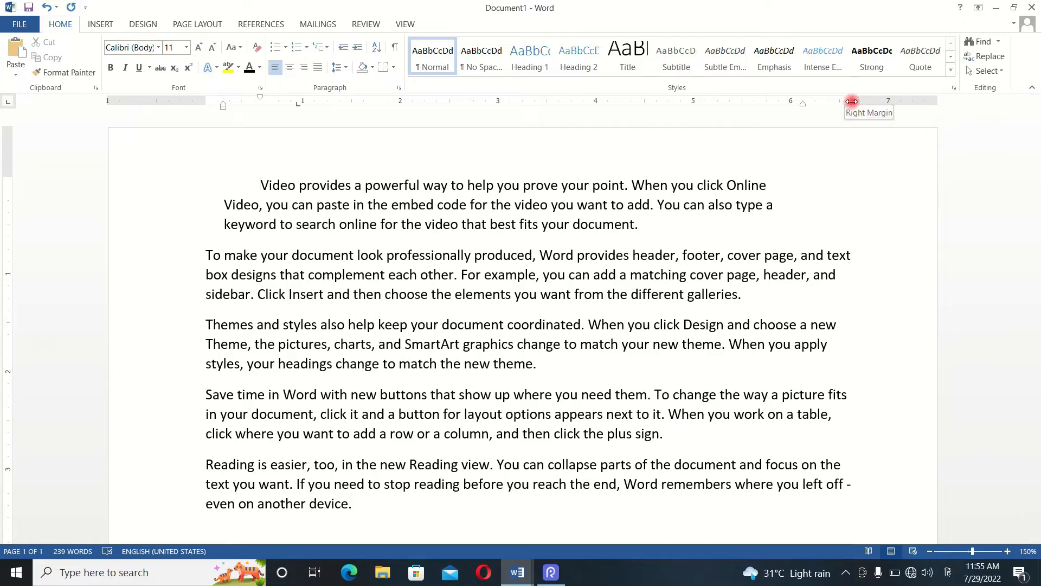
{"action": "left_click_drag", "start_coordinate": [852, 101], "coordinate": [851, 101]}
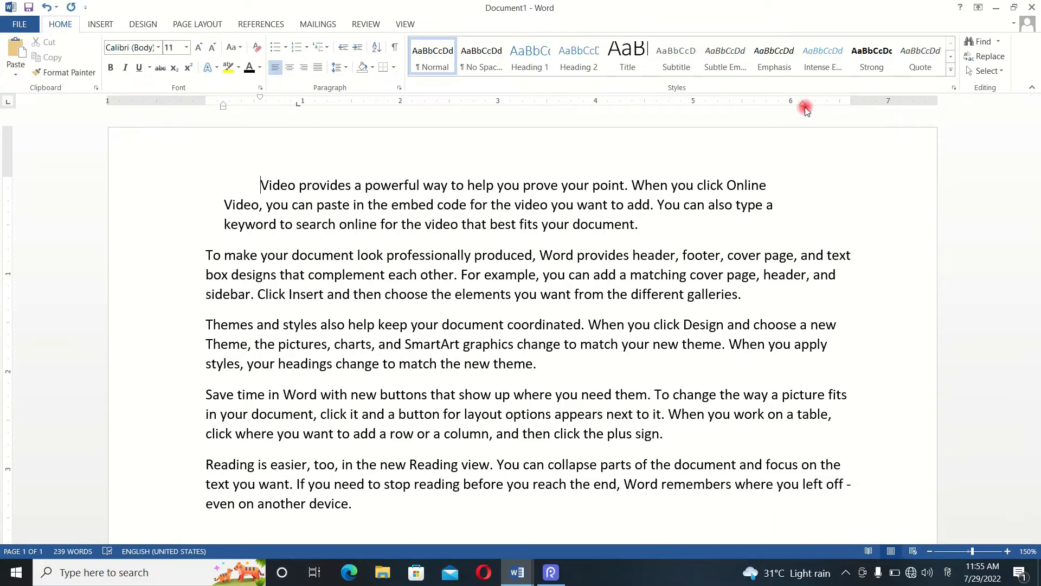
{"action": "left_click_drag", "start_coordinate": [805, 108], "coordinate": [845, 109]}
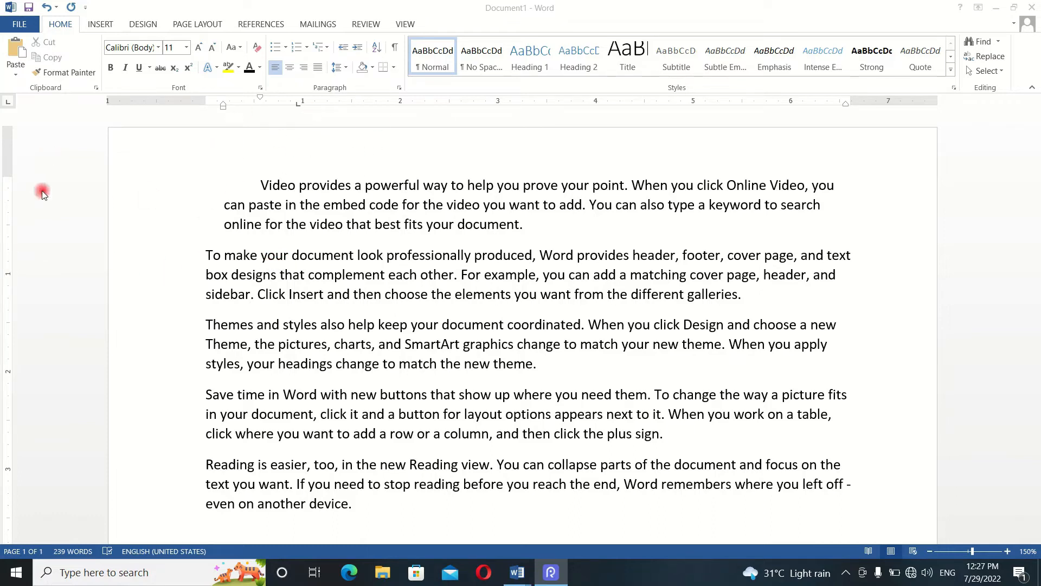
- Hide the document's rulers and show them again
{"action": "left_click", "coordinate": [404, 26]}
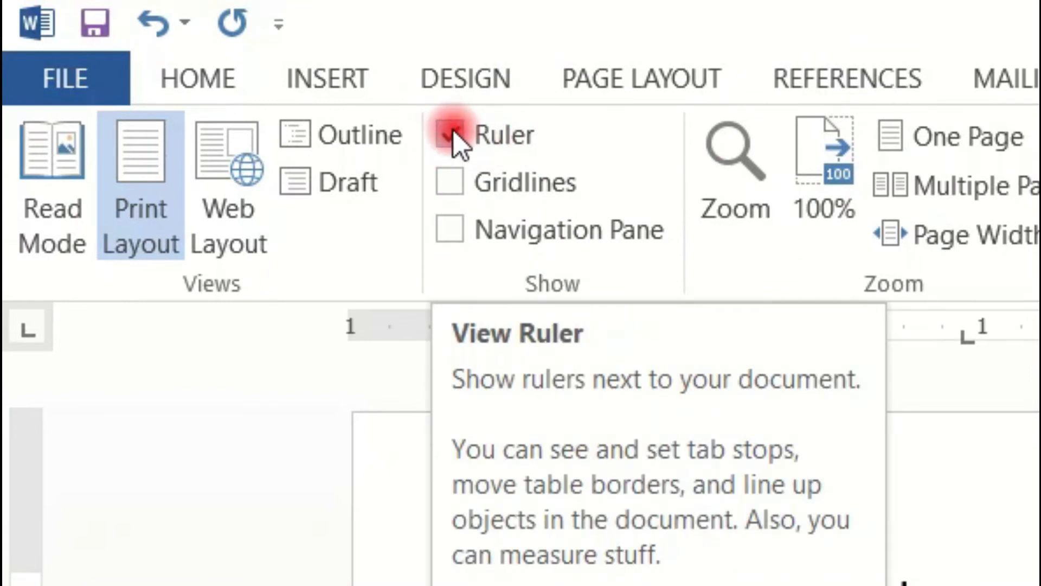
{"action": "left_click", "coordinate": [450, 136]}
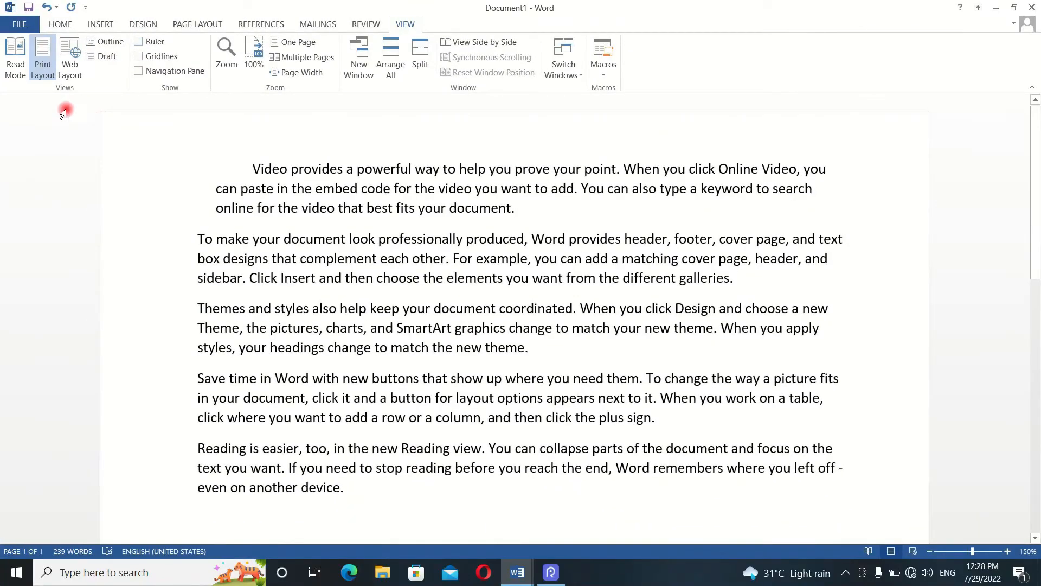
{"action": "left_click", "coordinate": [139, 42]}
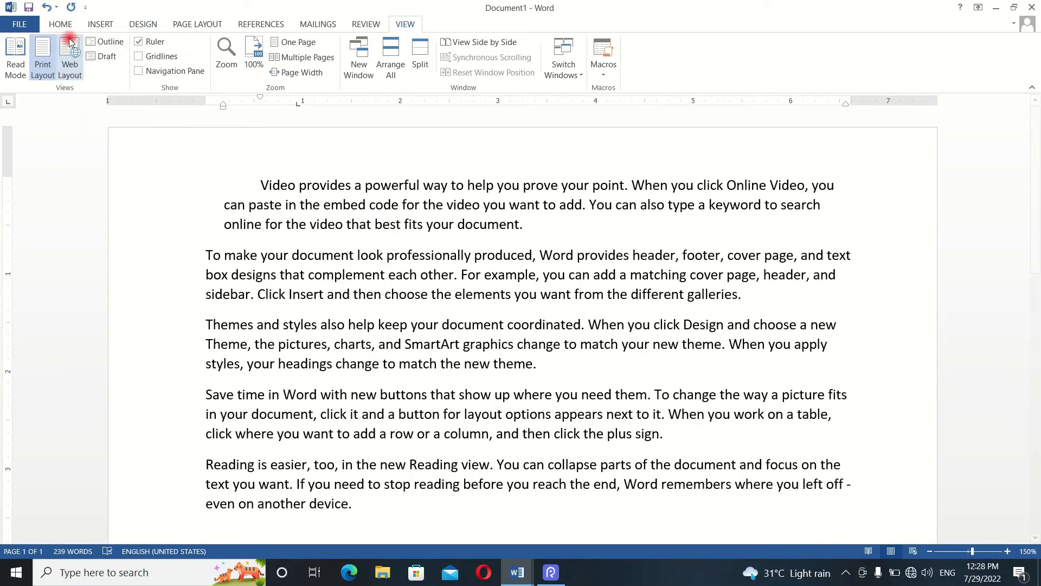
- Cycle the ruler's tab selector through the tab types, from Left Tab to Bar Tab
{"action": "left_click", "coordinate": [60, 24]}
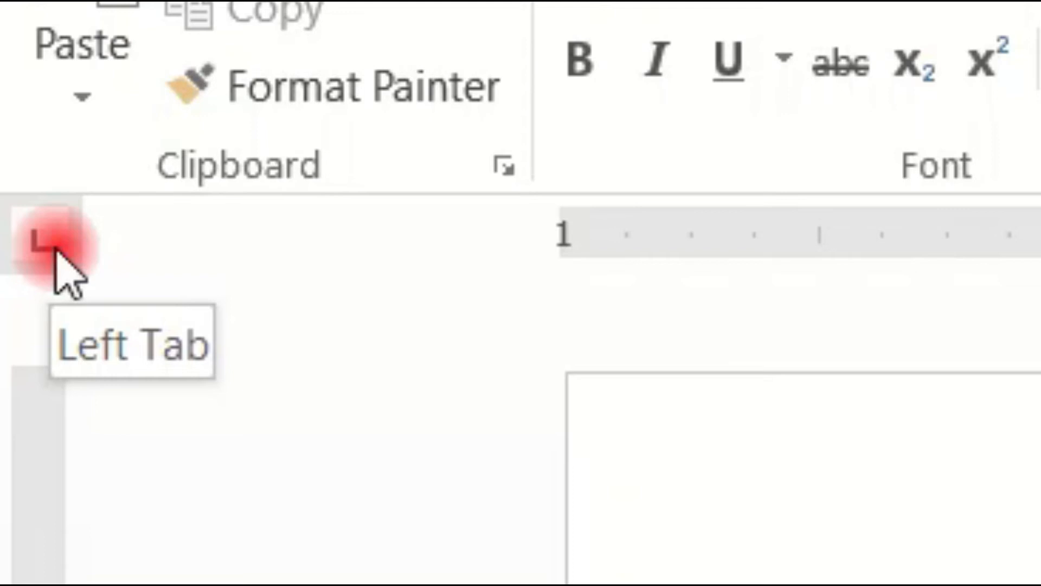
{"action": "left_click", "coordinate": [42, 241]}
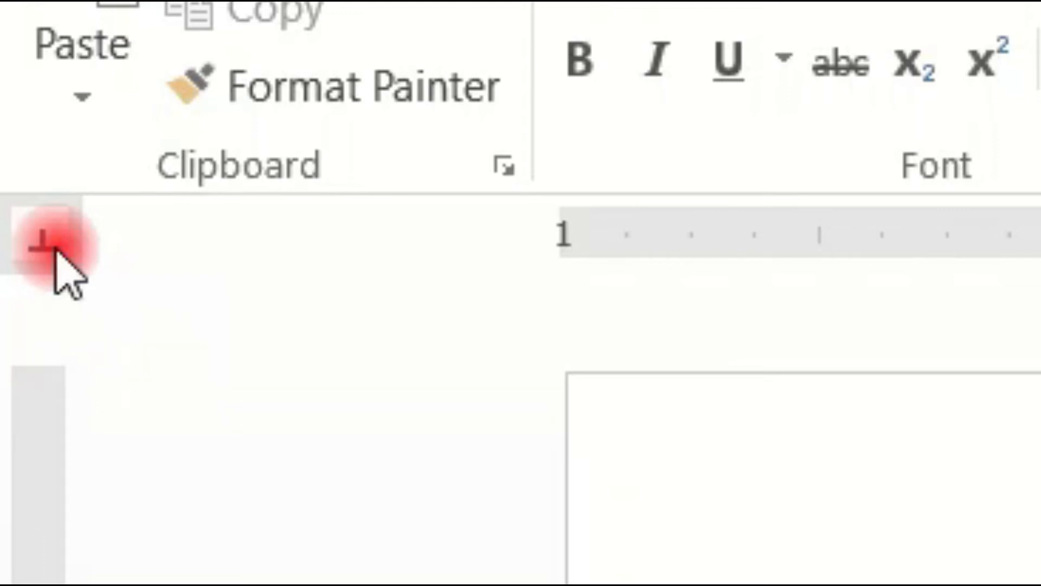
{"action": "left_click", "coordinate": [54, 251]}
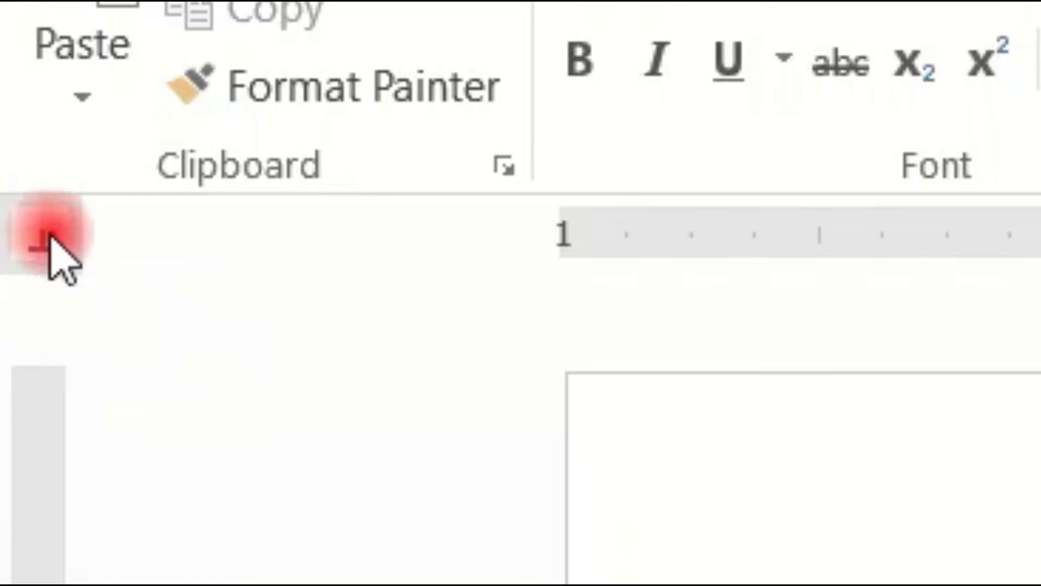
{"action": "left_click", "coordinate": [47, 255]}
{"action": "left_click", "coordinate": [46, 249]}
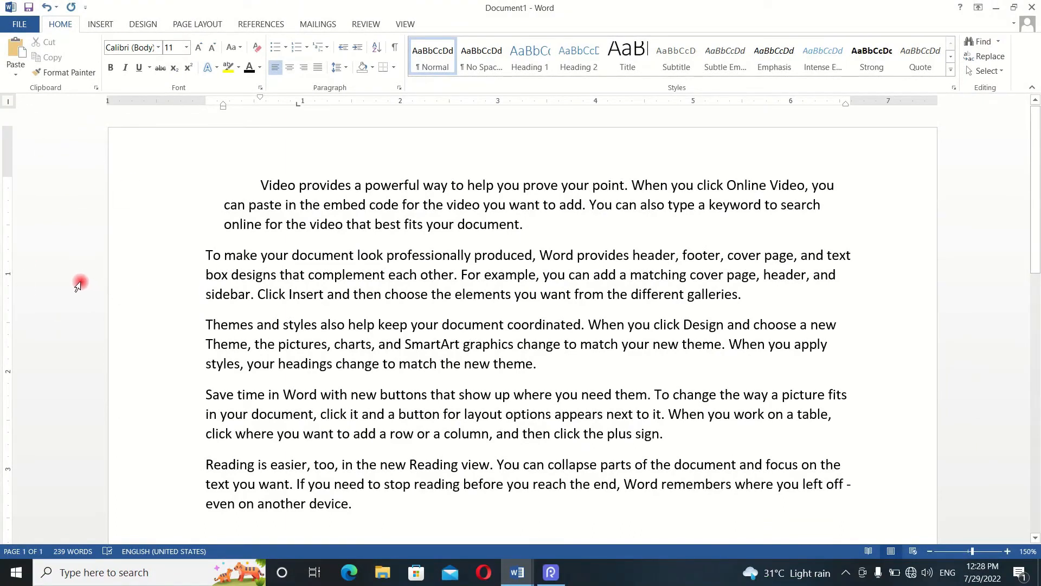
- Create a new blank document and cycle the tab selector back to Left Tab
{"action": "key", "text": "ctrl+n"}
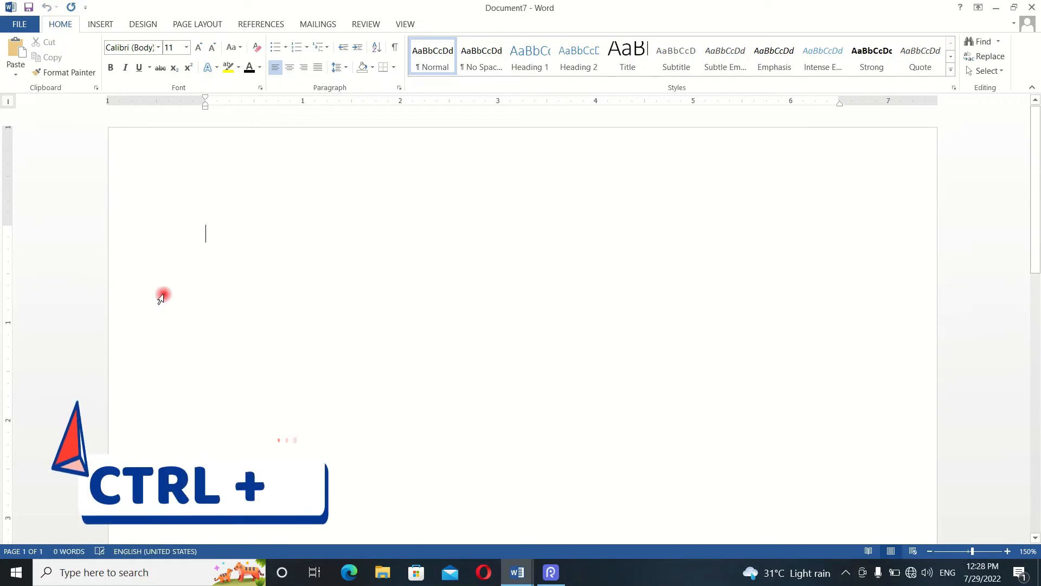
{"action": "left_click", "coordinate": [6, 102]}
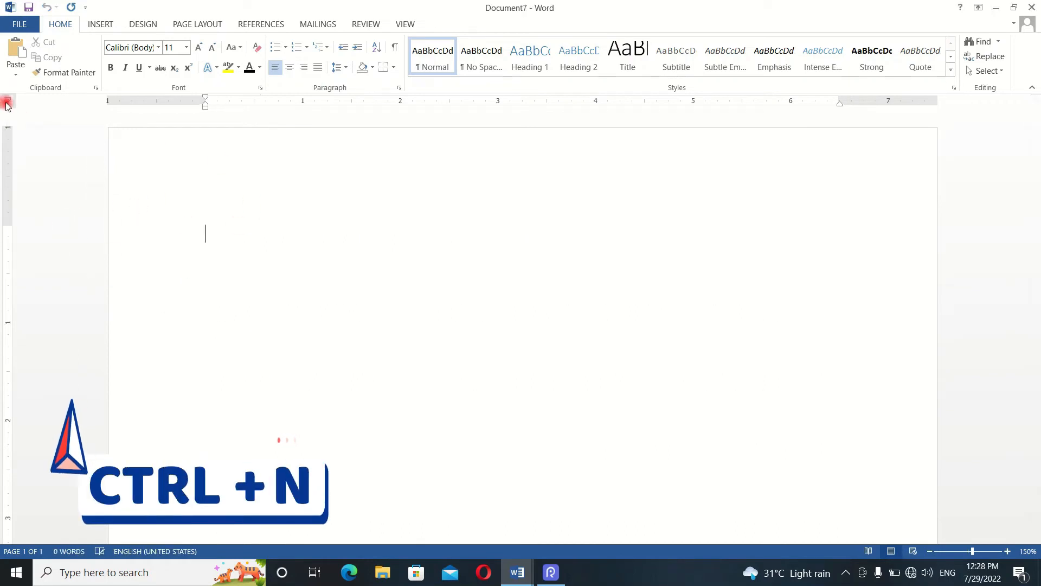
{"action": "left_click", "coordinate": [10, 102]}
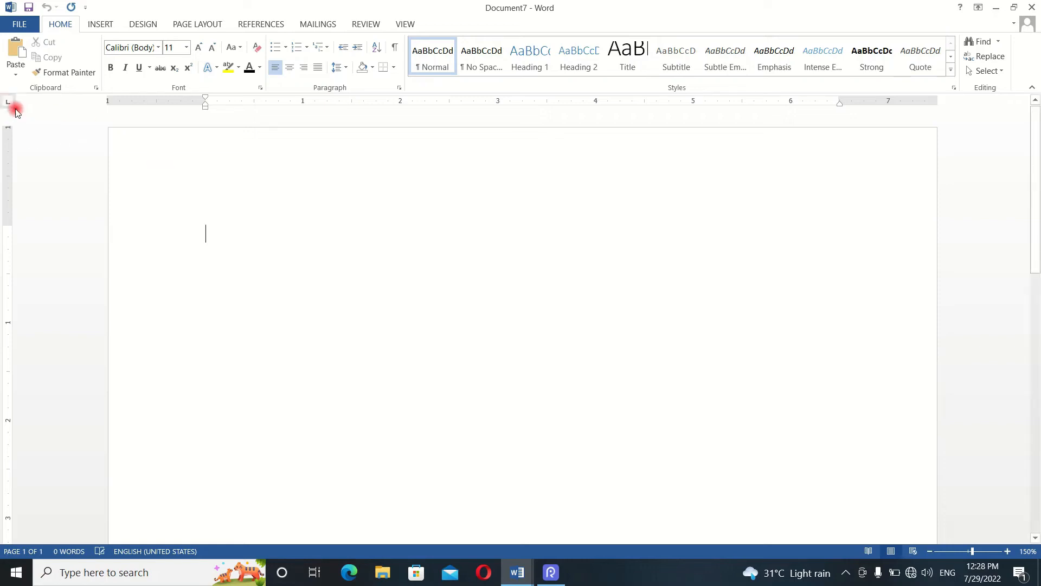
{"action": "left_click", "coordinate": [11, 105]}
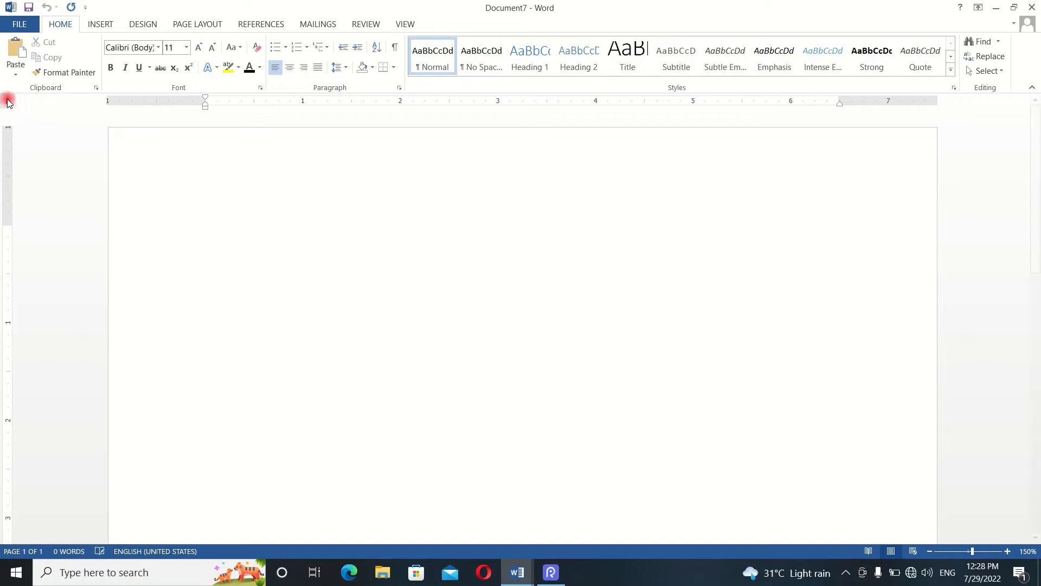
{"action": "left_click", "coordinate": [11, 105]}
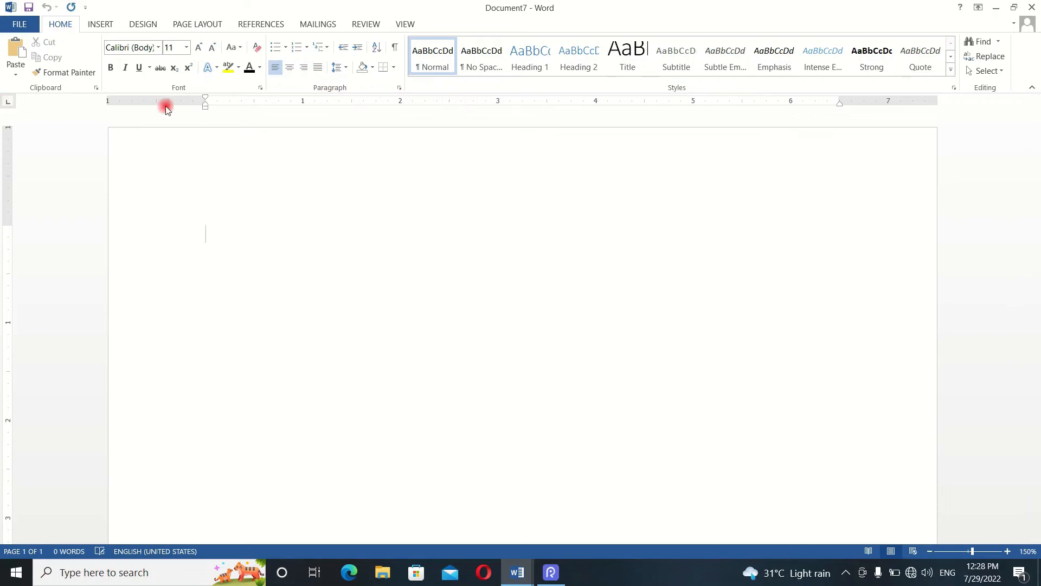
- Set a left tab stop at about 2.6 inches, and enter a first name with the surname aligned at that stop
{"action": "left_click", "coordinate": [462, 102]}
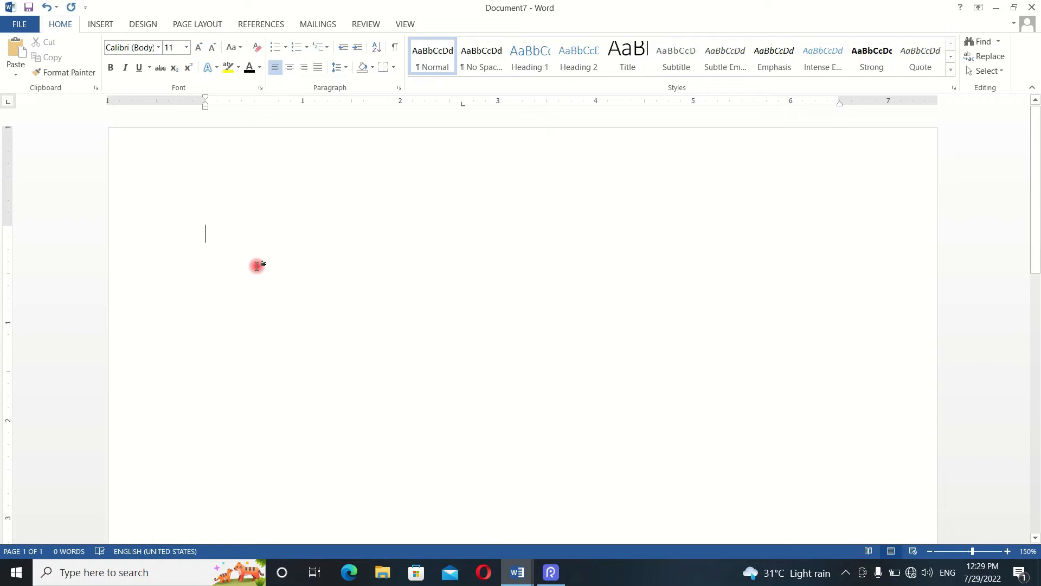
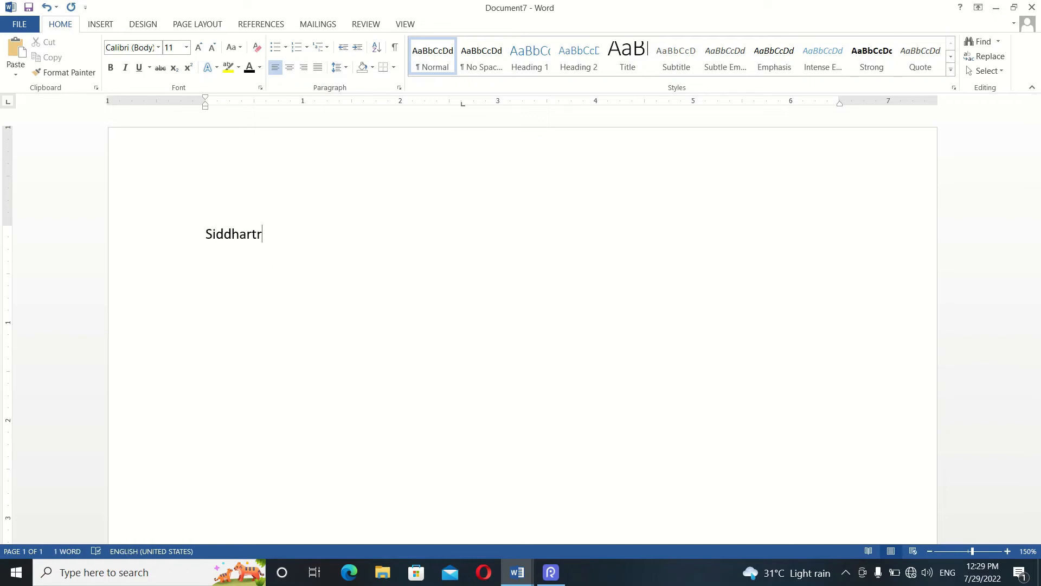
{"action": "left_click", "coordinate": [460, 102]}
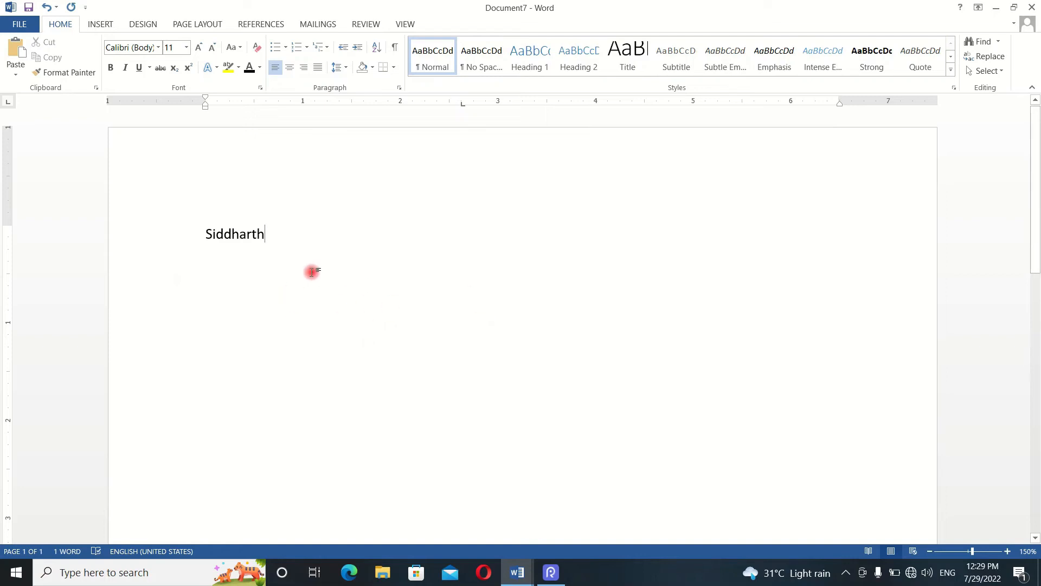
{"action": "key", "text": "Tab"}
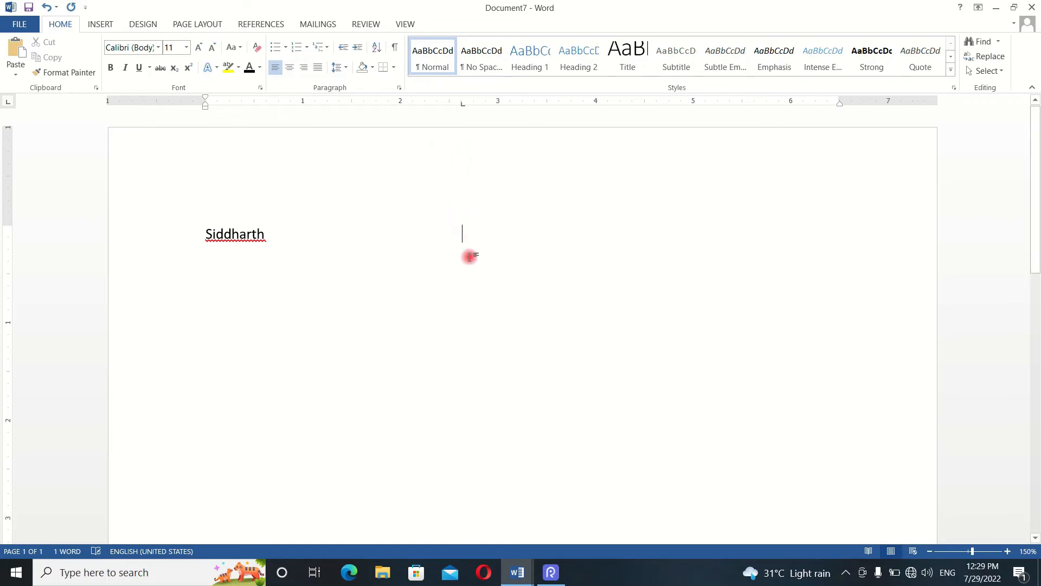
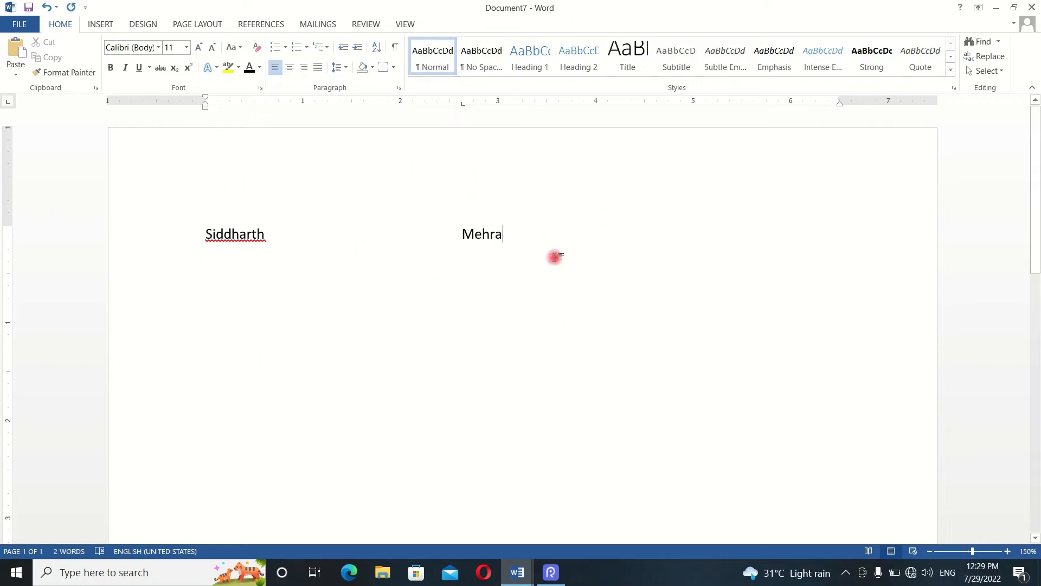
- Enter a second full name on a new line and align its surname at the 2.6-inch left tab stop
{"action": "key", "text": "Return"}
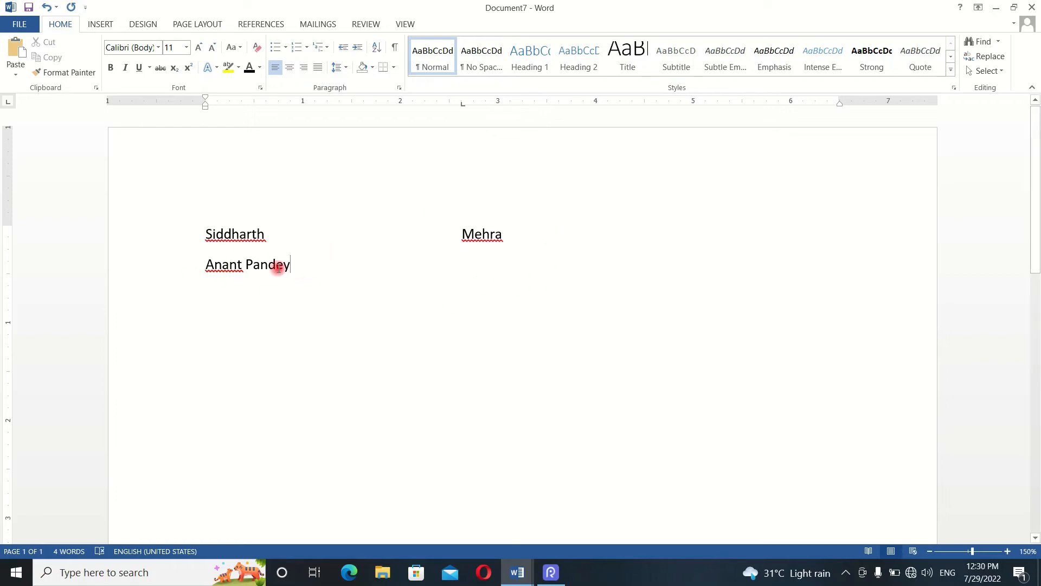
{"action": "left_click", "coordinate": [245, 264]}
{"action": "key", "text": "Tab"}
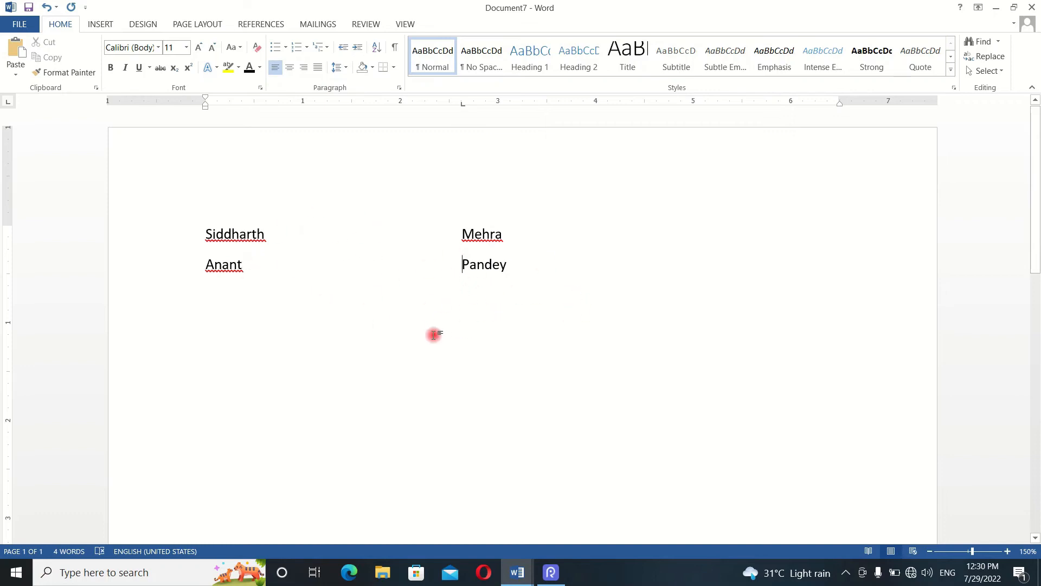
- Push the second line's surname past the left tab stop with extra tabs, and bring it back to the stop
{"action": "key", "text": "Tab"}
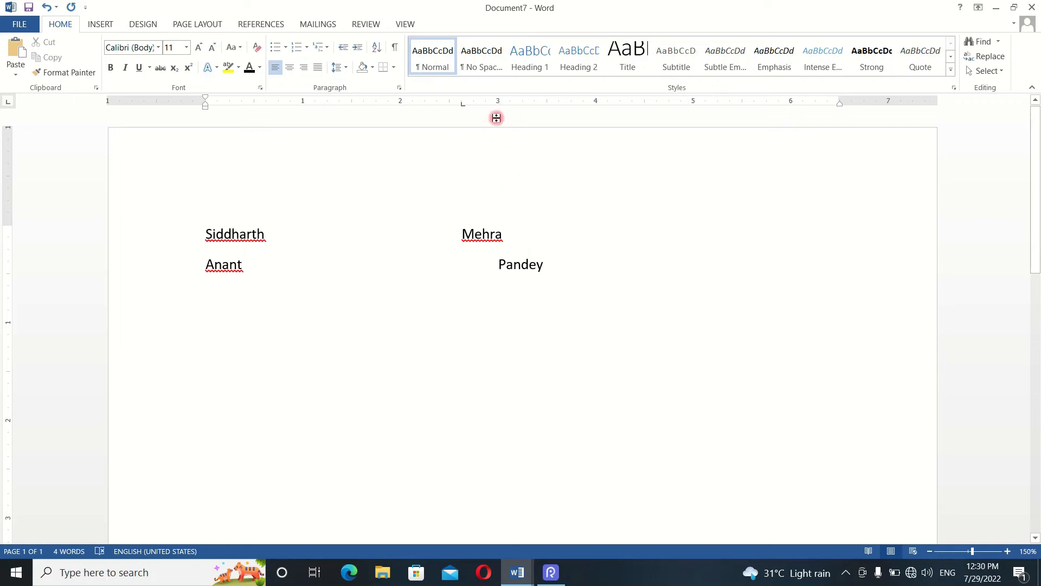
{"action": "key", "text": "Tab"}
{"action": "key", "text": "Tab"}
{"action": "key", "text": "Tab"}
{"action": "key", "text": "Tab"}
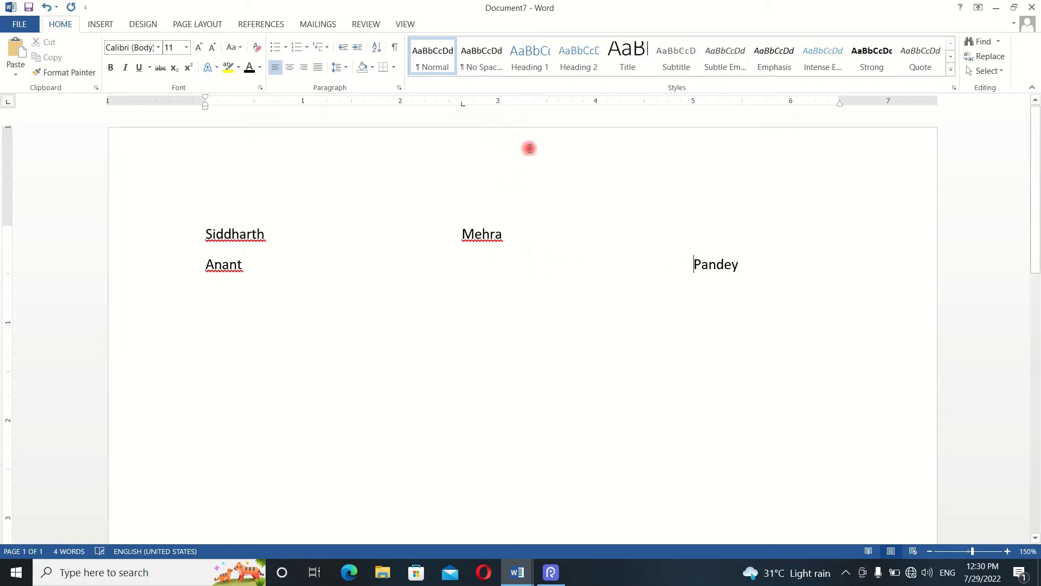
{"action": "key", "text": "BackSpace"}
{"action": "key", "text": "BackSpace"}
{"action": "key", "text": "BackSpace"}
{"action": "key", "text": "BackSpace"}
{"action": "key", "text": "BackSpace"}
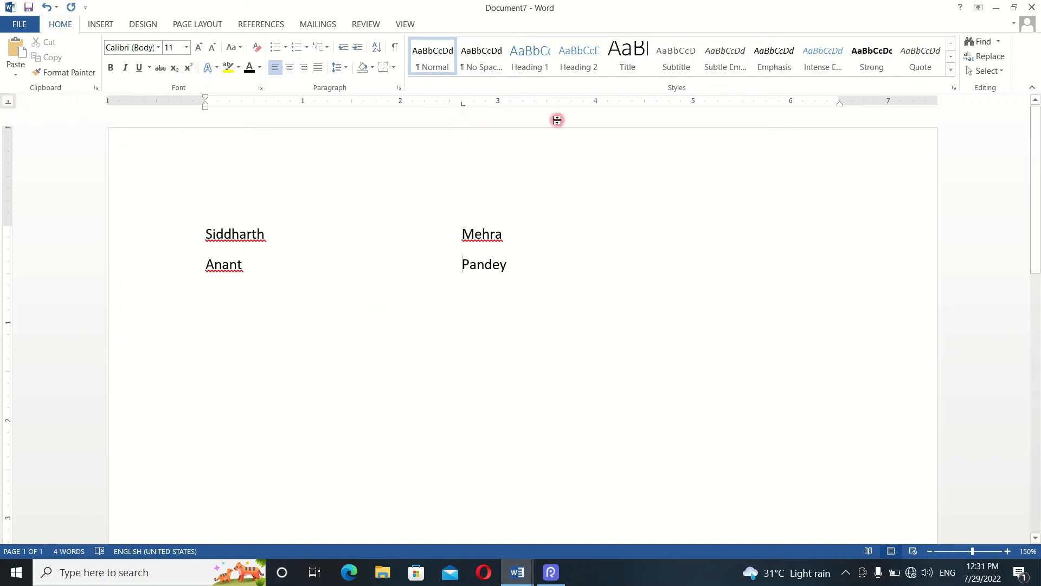
- Set a center tab stop at about 4.25 inches on the second line and align the surname to it
{"action": "left_click", "coordinate": [622, 103]}
{"action": "key", "text": "Tab"}
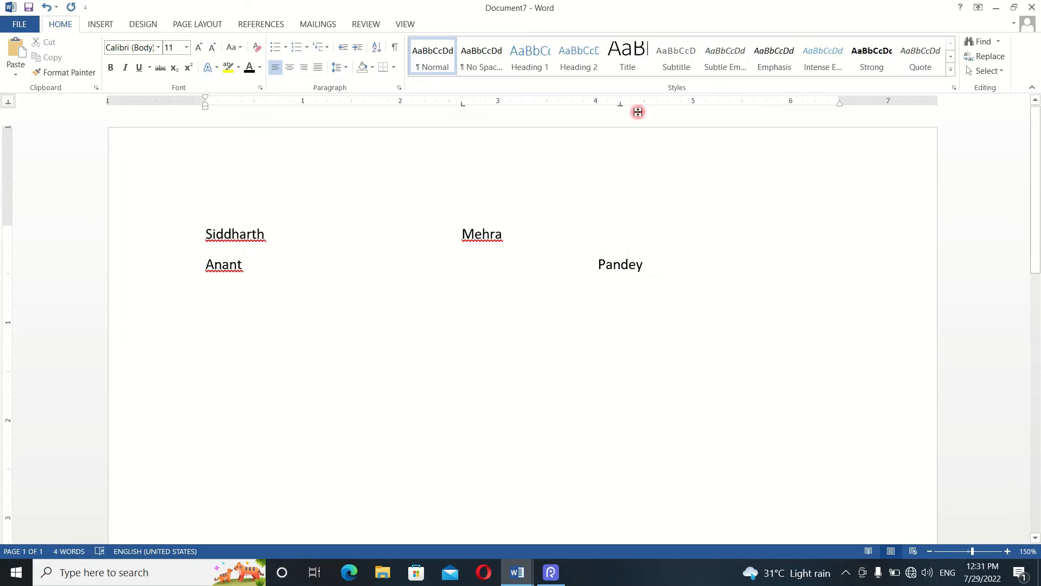
{"action": "left_click", "coordinate": [620, 104]}
- Set a right tab stop at about 5.4 inches on the second line and align the surname to it
{"action": "left_click", "coordinate": [7, 102]}
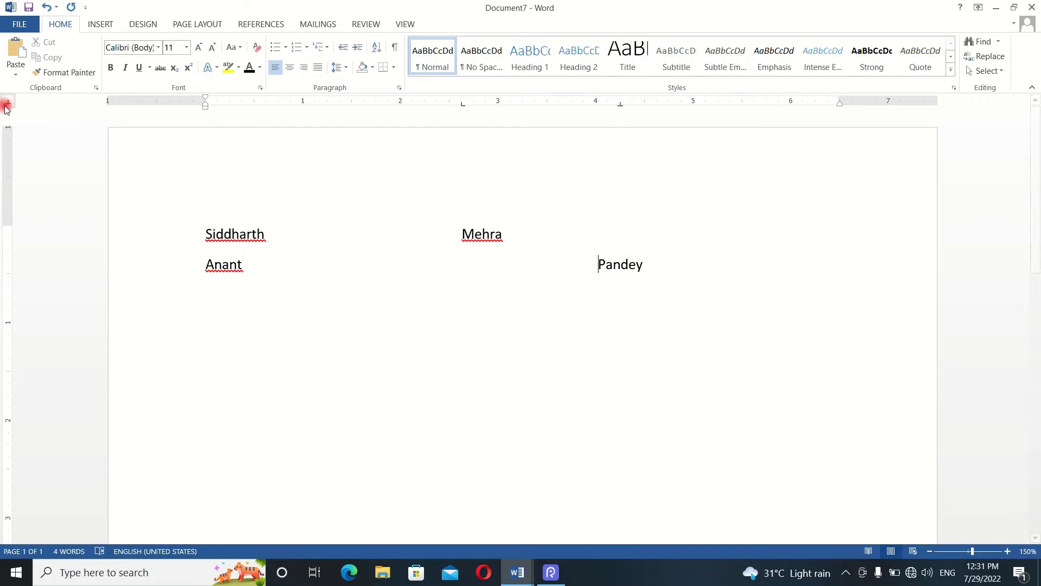
{"action": "left_click", "coordinate": [735, 103]}
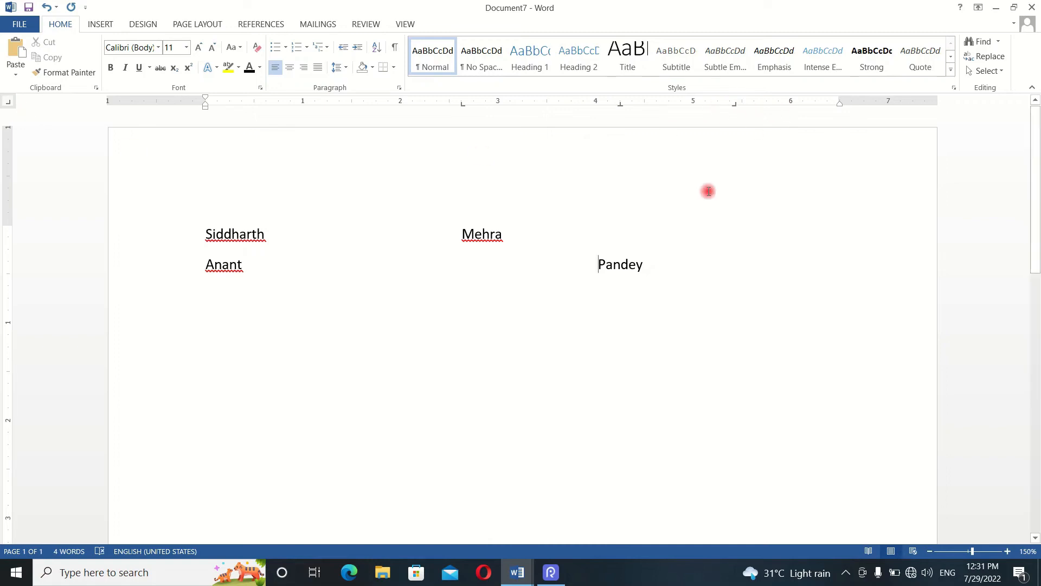
{"action": "key", "text": "Tab"}
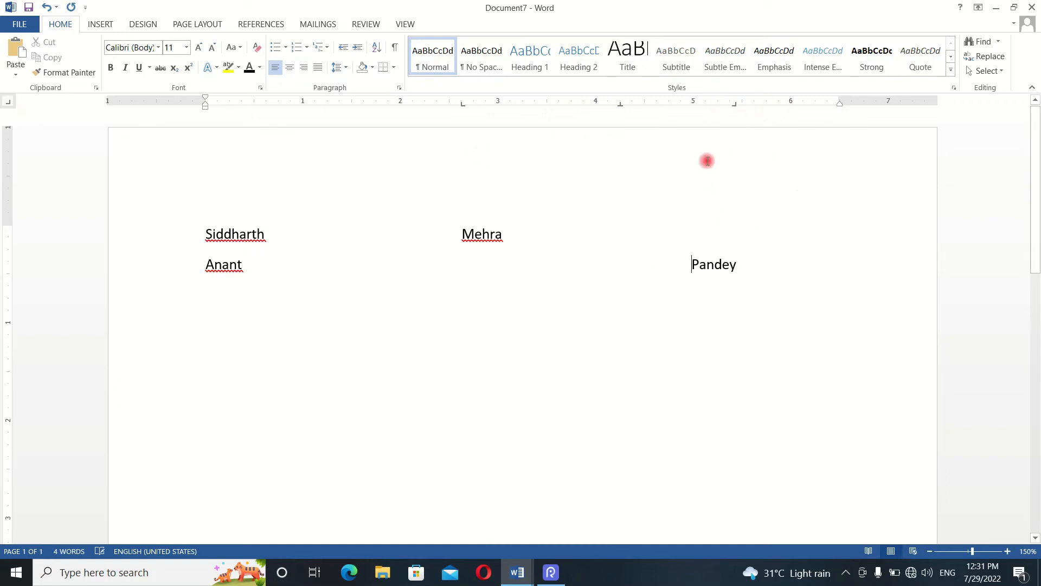
{"action": "left_click", "coordinate": [736, 102]}
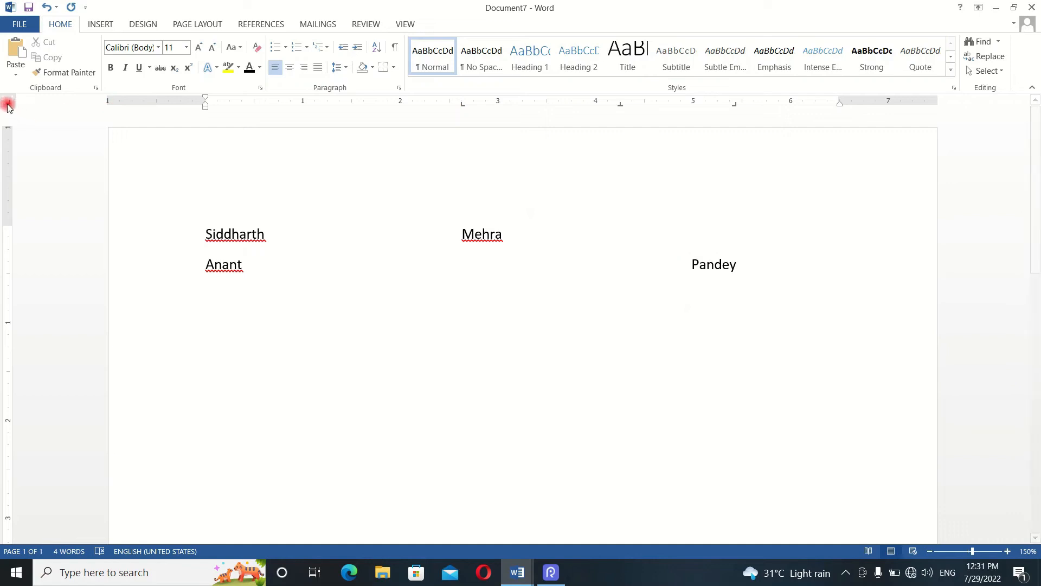
- Try a decimal tab stop at about 1.4 inches on the second line with the value 12.6 aligned to it, and undo both
{"action": "key", "text": "Tab"}
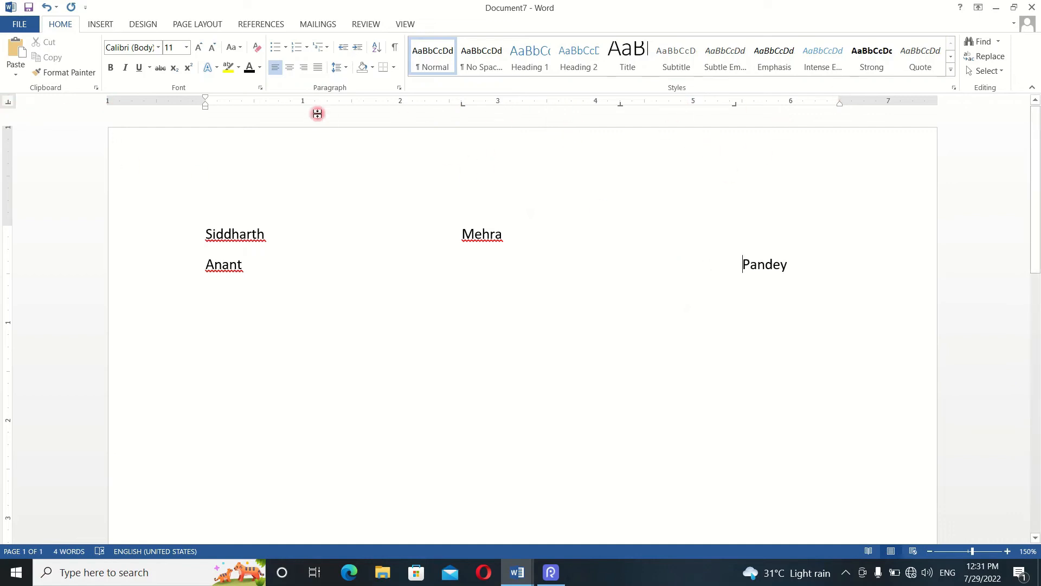
{"action": "left_click", "coordinate": [346, 102]}
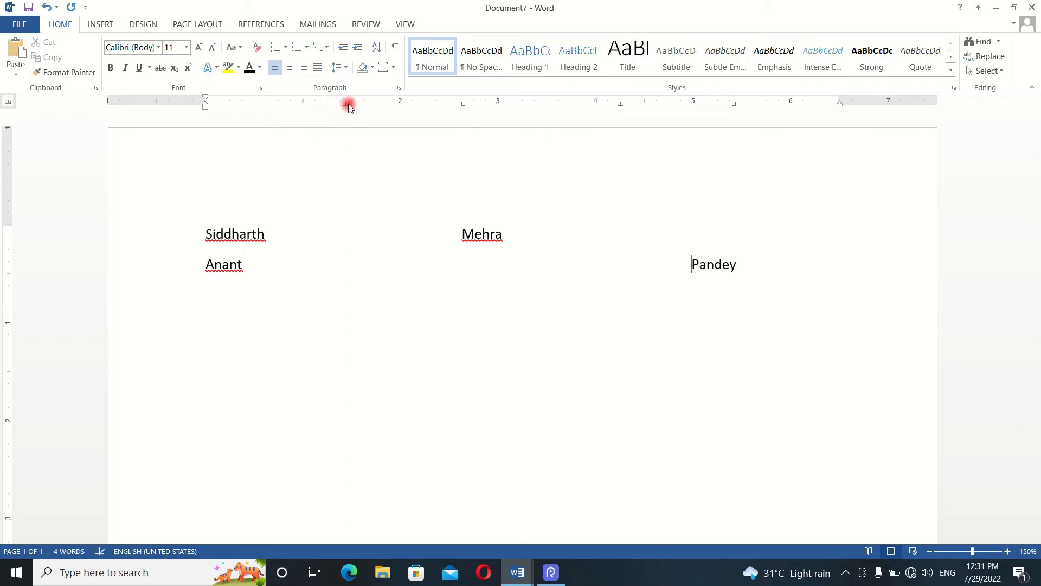
{"action": "left_click", "coordinate": [248, 264]}
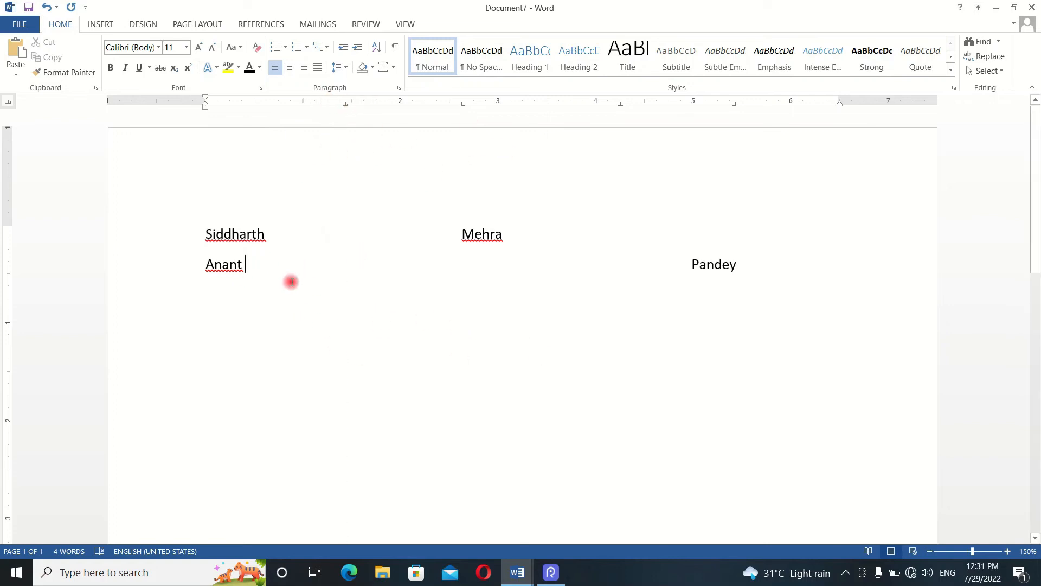
{"action": "key", "text": "Tab"}
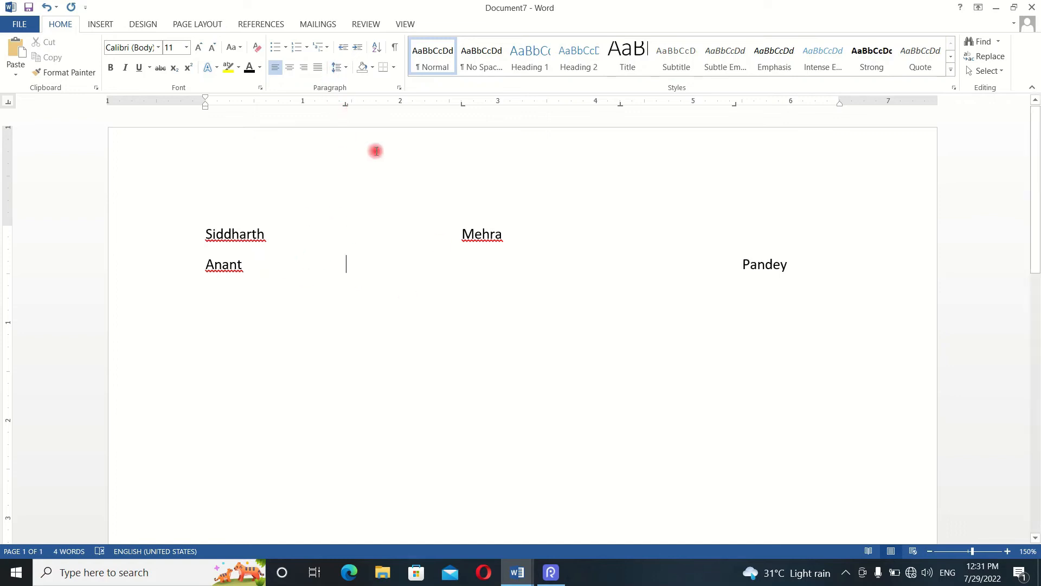
{"action": "type", "text": "12"}
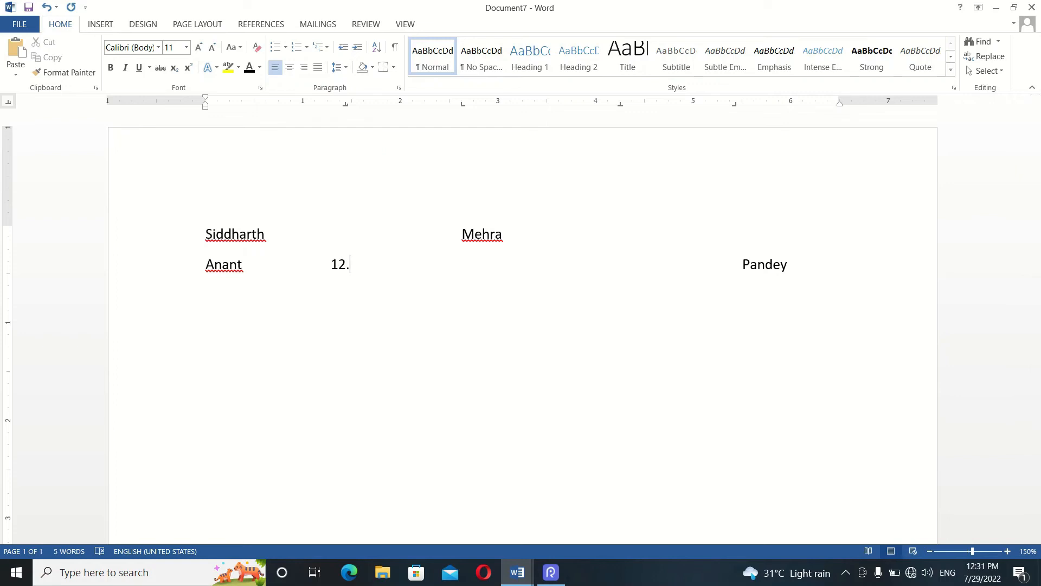
{"action": "type", "text": ".6"}
{"action": "key", "text": "Tab"}
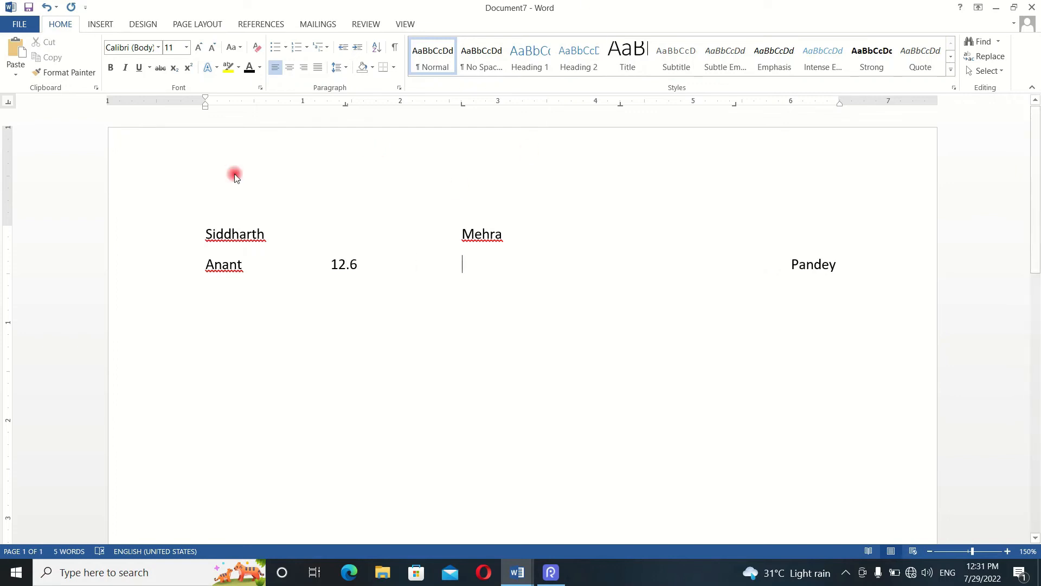
{"action": "key", "text": "ctrl+z"}
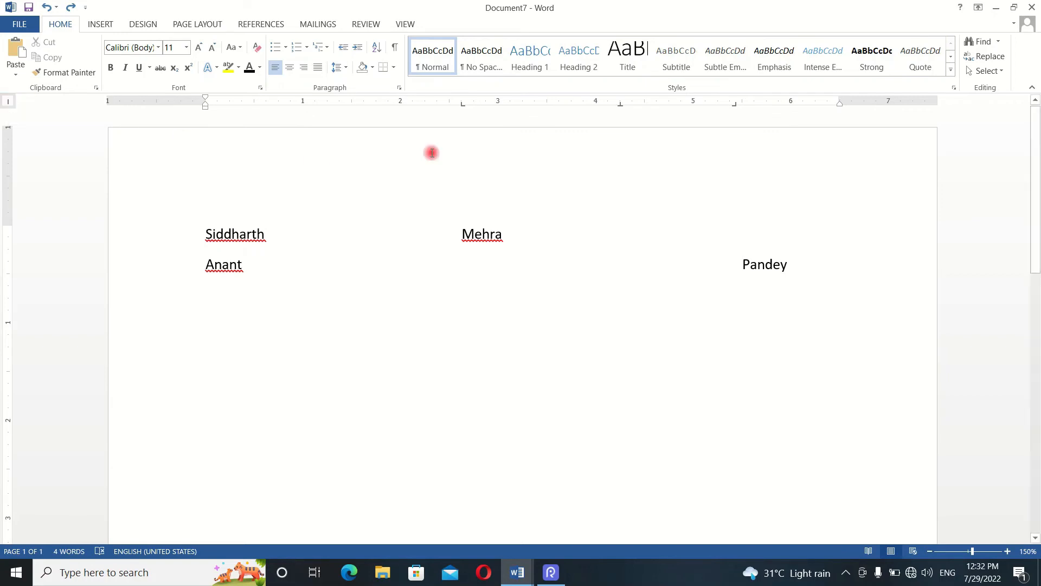
- Set a bar tab at about 1.75 inches on the second line and remove the extra tabs before the surname
{"action": "left_click", "coordinate": [377, 103]}
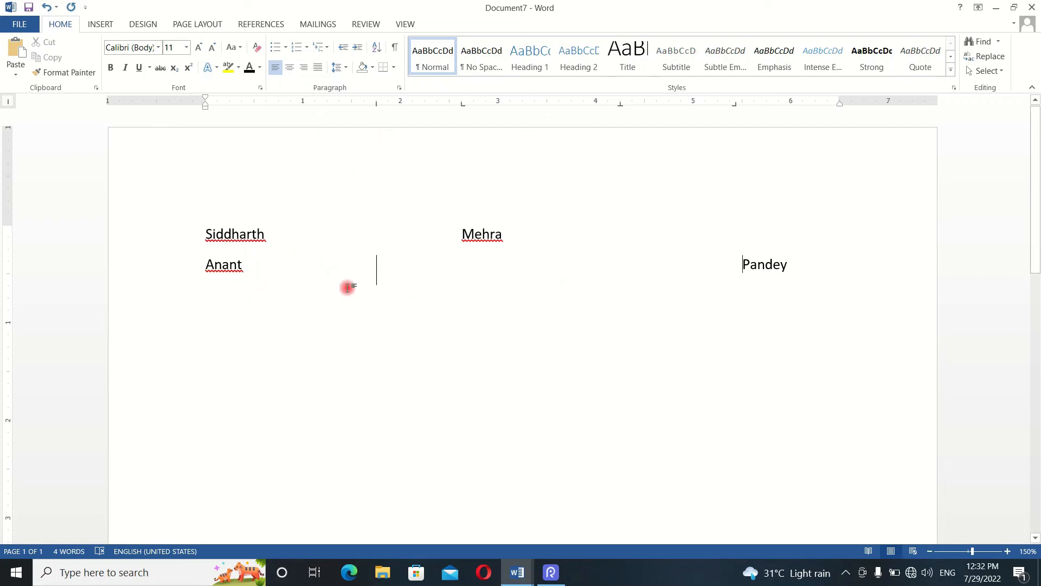
{"action": "left_click", "coordinate": [471, 286]}
{"action": "left_click", "coordinate": [739, 266]}
{"action": "key", "text": "BackSpace"}
{"action": "key", "text": "BackSpace"}
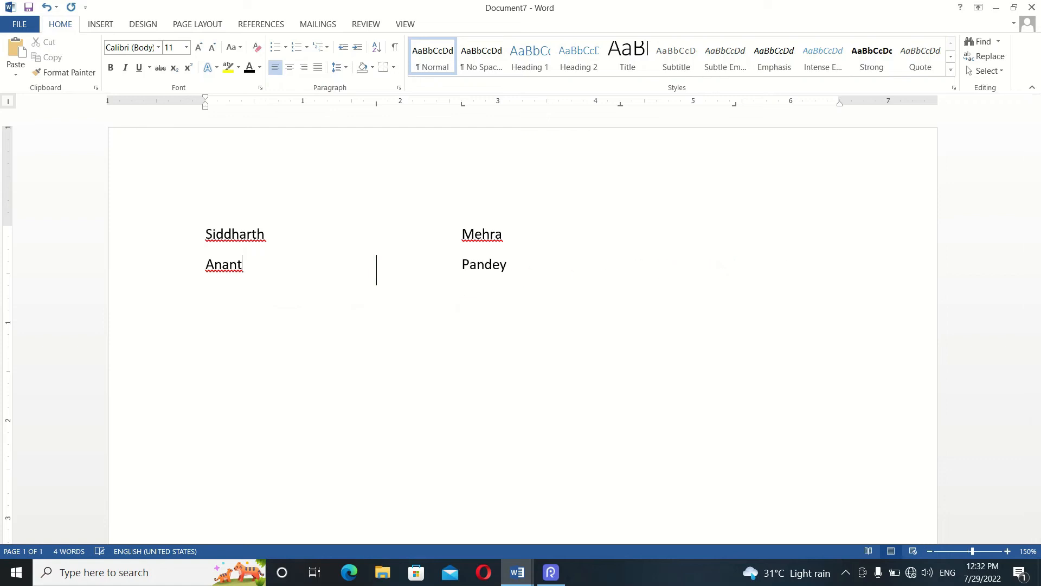
- Add further lines of placeholder text below the second name, arranged in two columns on either side of the bar
{"action": "left_click", "coordinate": [535, 270]}
{"action": "key", "text": "Return"}
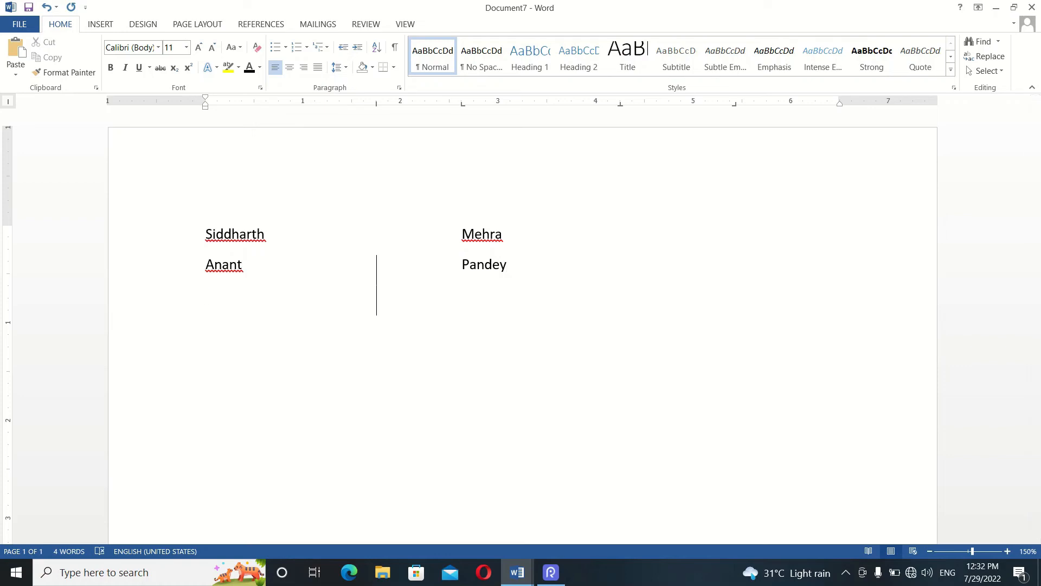
{"action": "key", "text": "Tab"}
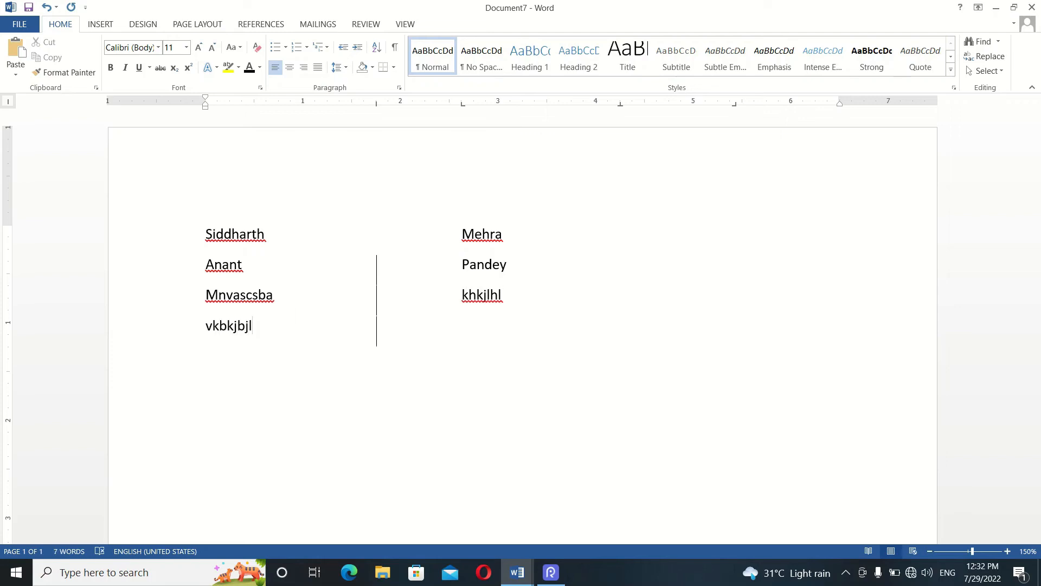
{"action": "key", "text": "Tab"}
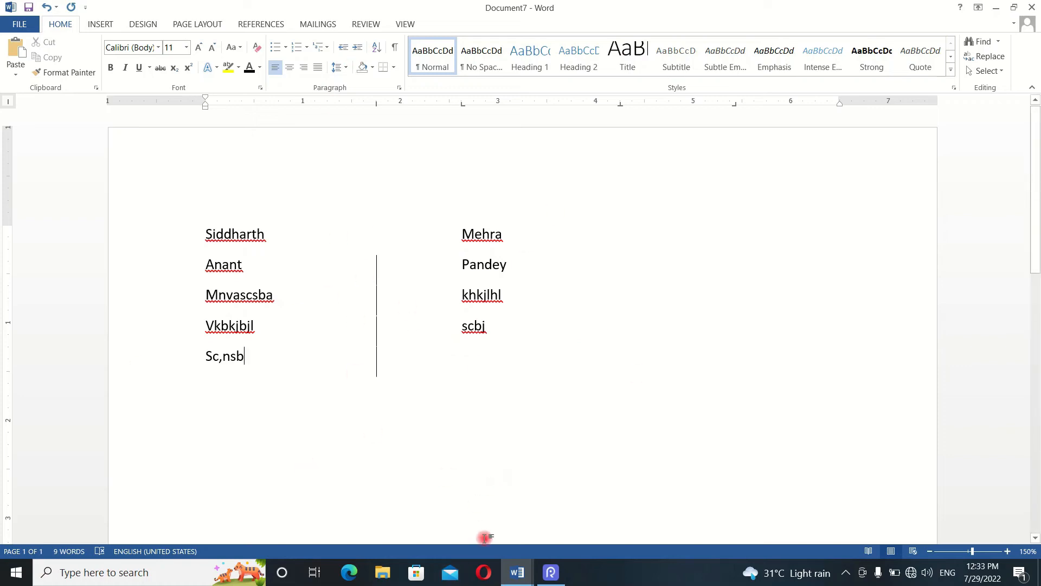
- Switch to Document4 and look through its list of Indian states
{"action": "key", "text": "alt+Tab"}
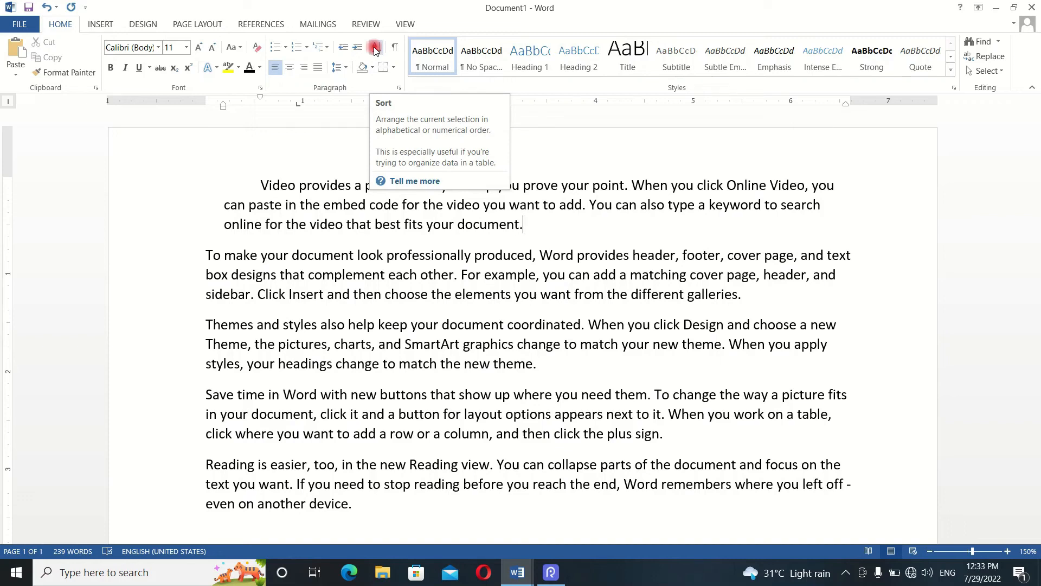
{"action": "key", "text": "alt+Tab"}
{"action": "key", "text": "alt+Tab"}
{"action": "key", "text": "alt+Tab"}
{"action": "key", "text": "alt+Tab"}
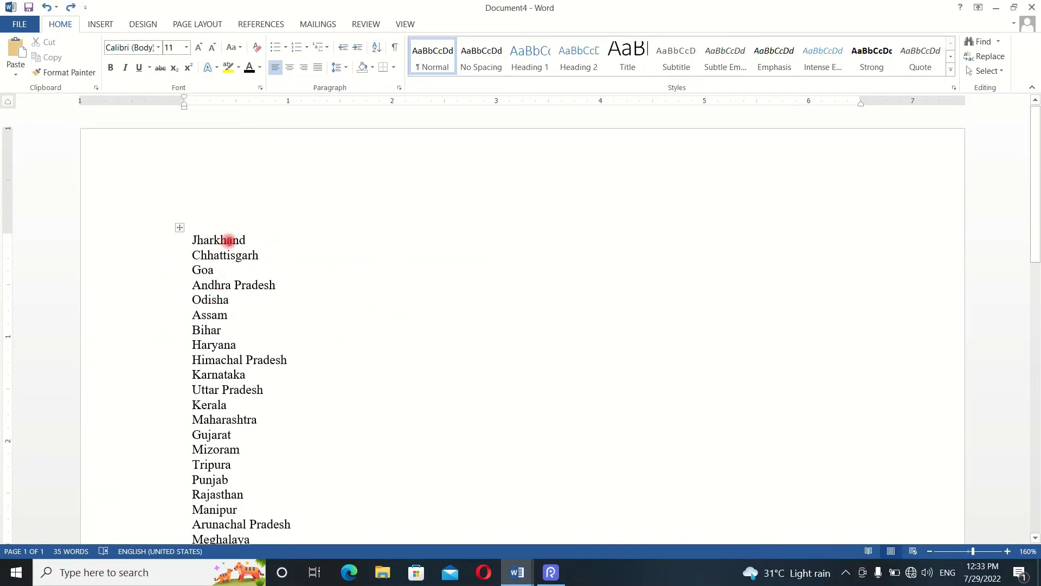
{"action": "scroll", "coordinate": [235, 269], "scroll_direction": "down", "scroll_amount": 3}
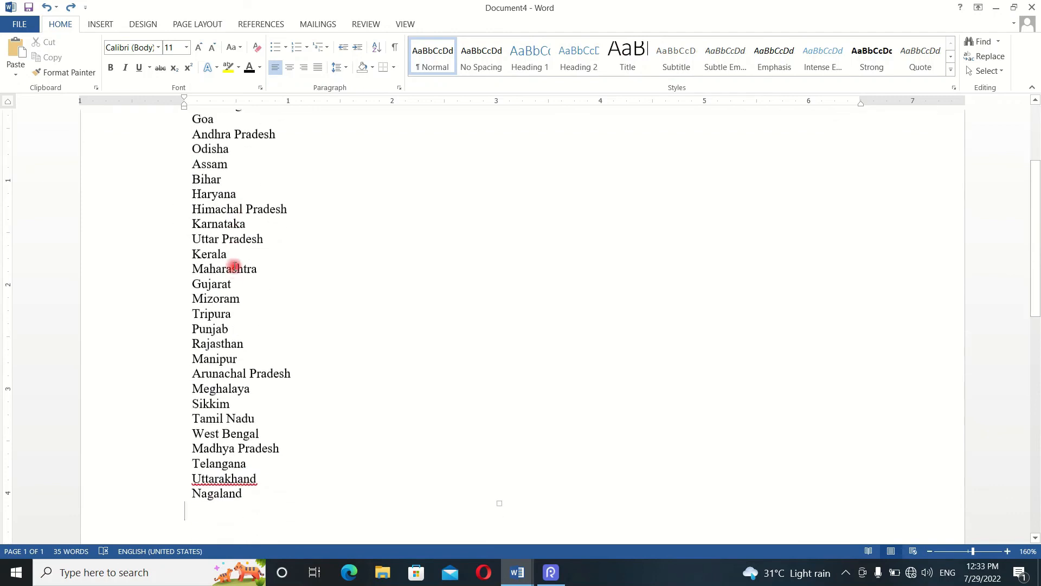
{"action": "scroll", "coordinate": [232, 267], "scroll_direction": "up", "scroll_amount": 3}
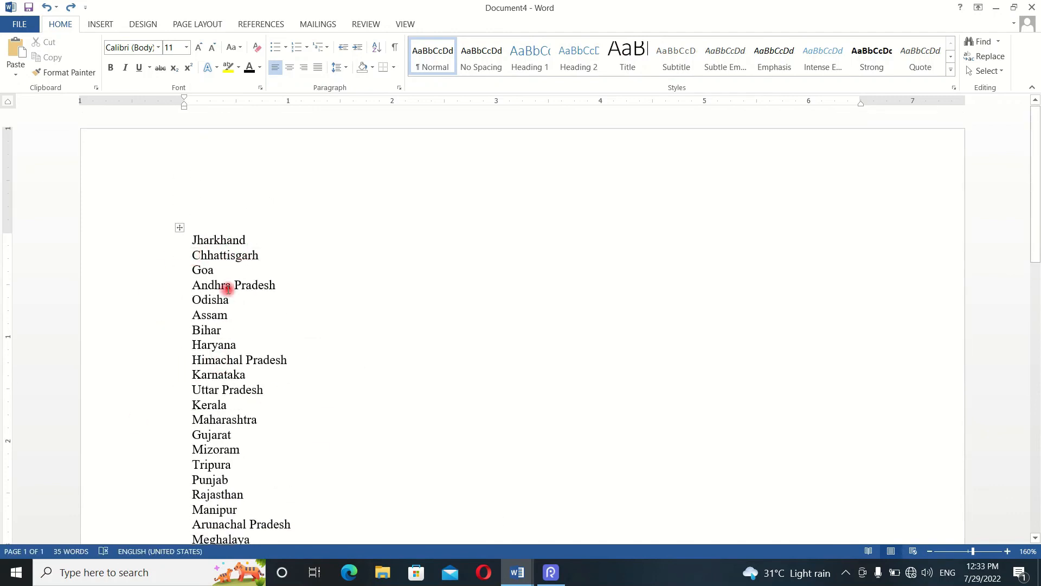
- Sort the table of states by Column 1 as ascending text with no header row, and undo the sort
{"action": "left_click", "coordinate": [194, 241]}
{"action": "left_click_drag", "start_coordinate": [194, 240], "coordinate": [256, 321]}
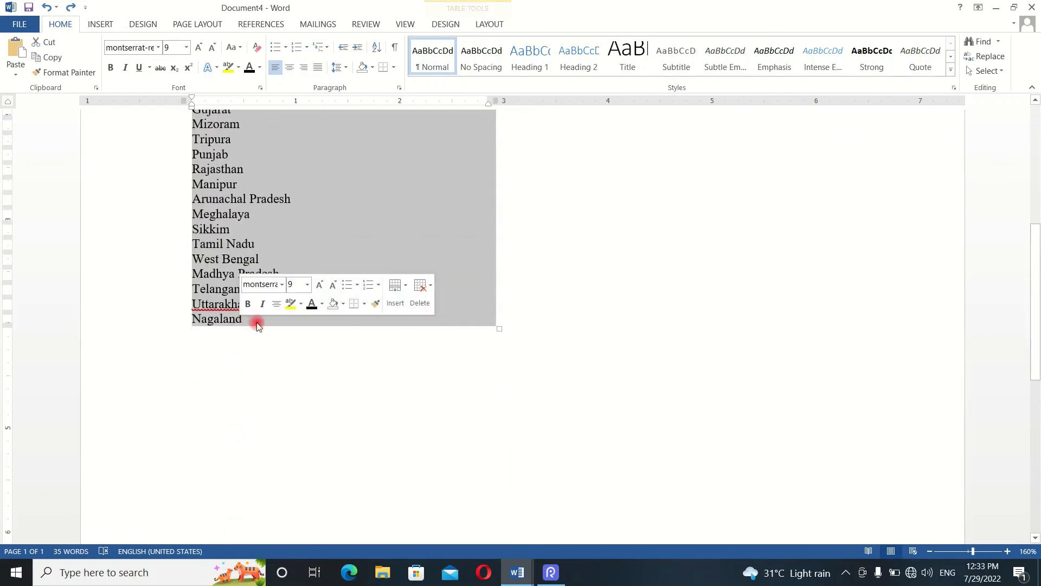
{"action": "scroll", "coordinate": [258, 323], "scroll_direction": "up", "scroll_amount": 6}
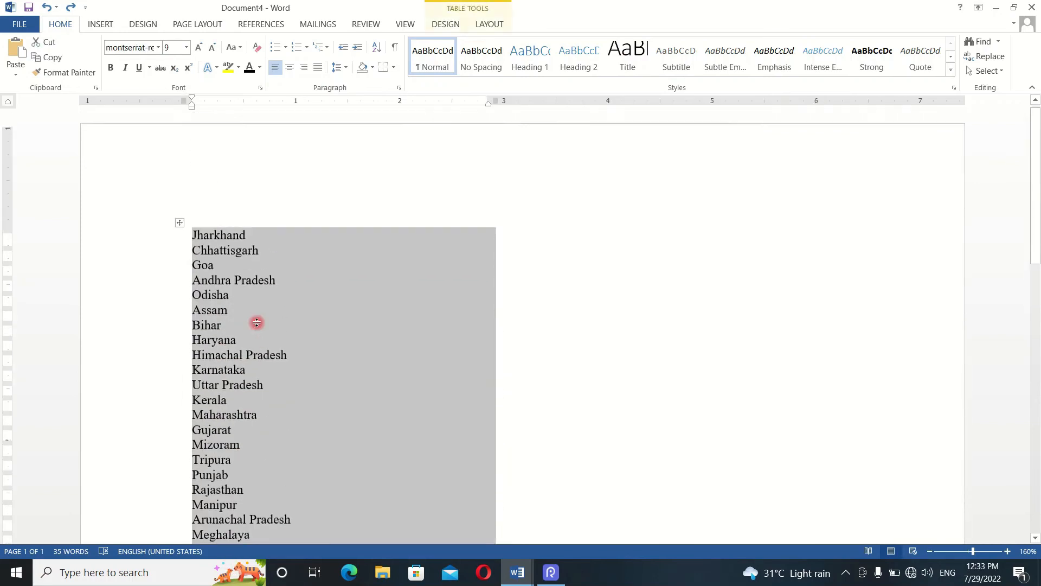
{"action": "left_click", "coordinate": [378, 48]}
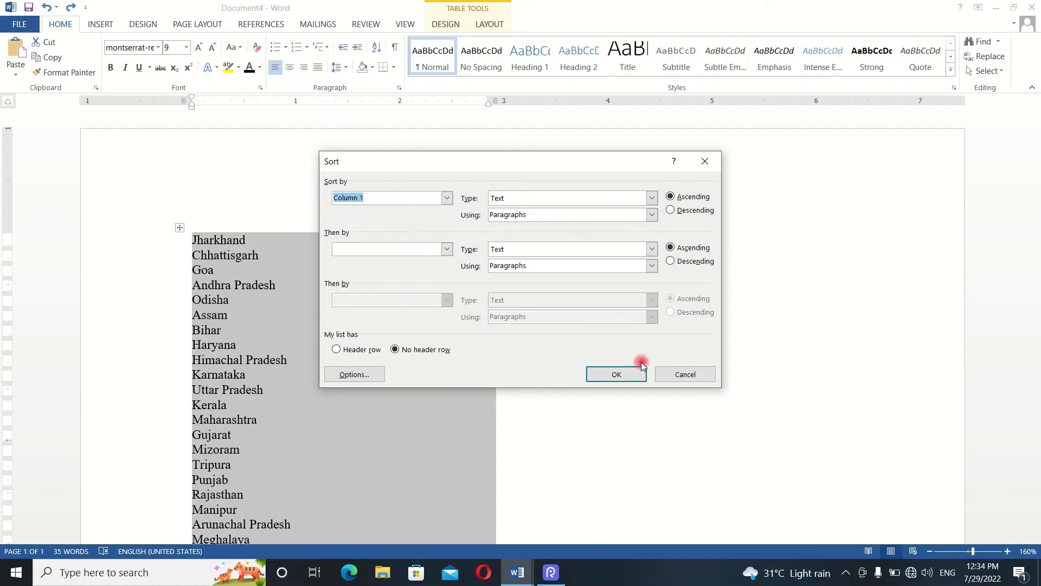
{"action": "left_click", "coordinate": [630, 374]}
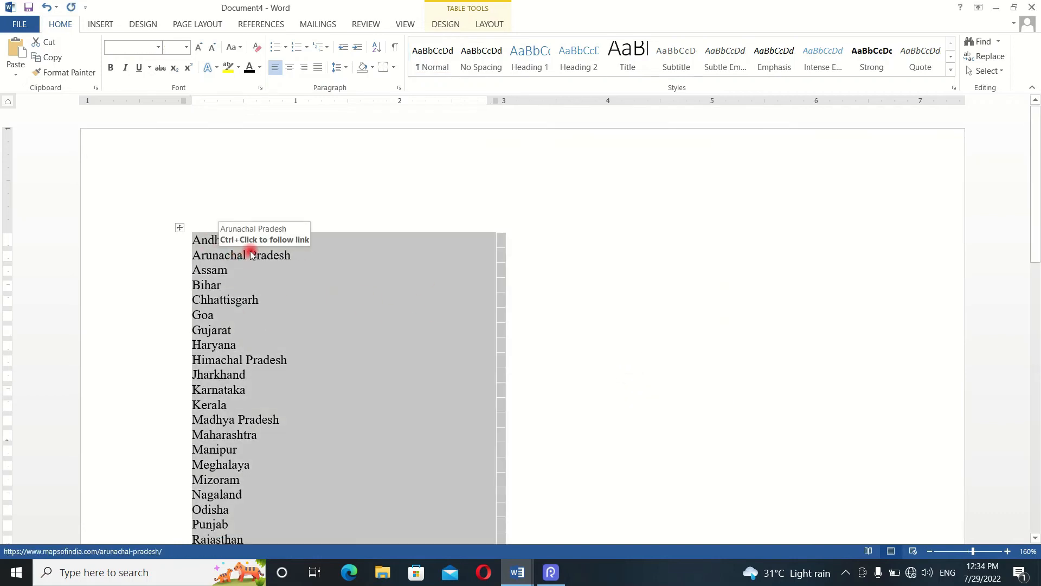
{"action": "scroll", "coordinate": [249, 261], "scroll_direction": "down", "scroll_amount": 2}
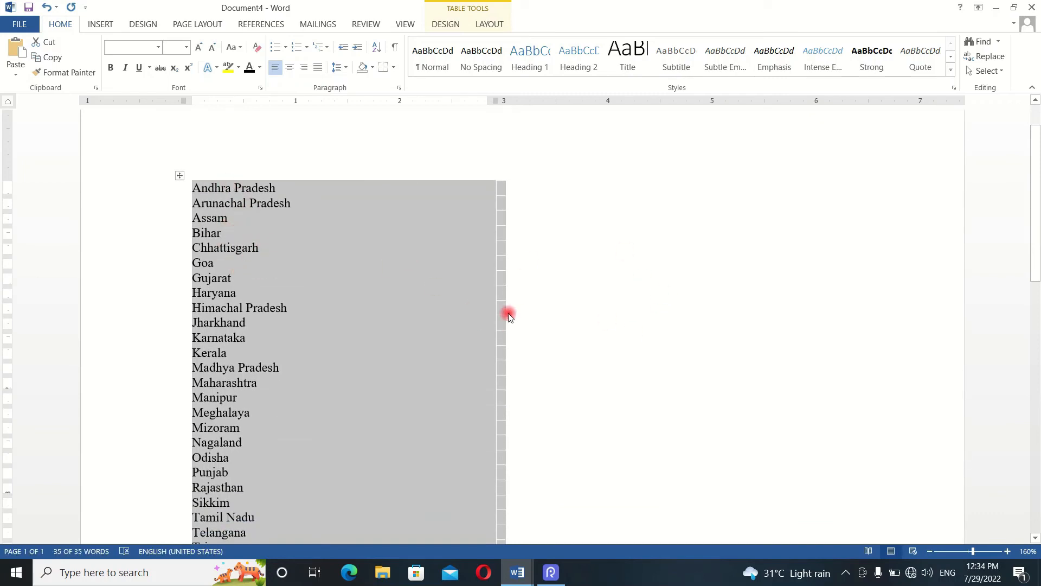
{"action": "key", "text": "ctrl+z"}
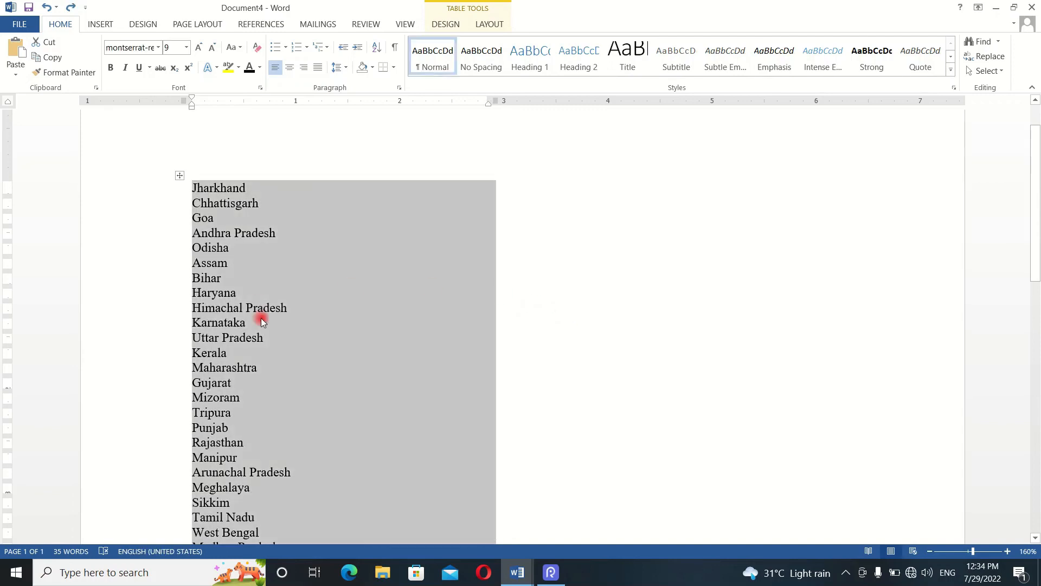
- Select the whole document and sort it by paragraphs as text in ascending order
{"action": "left_click", "coordinate": [232, 203]}
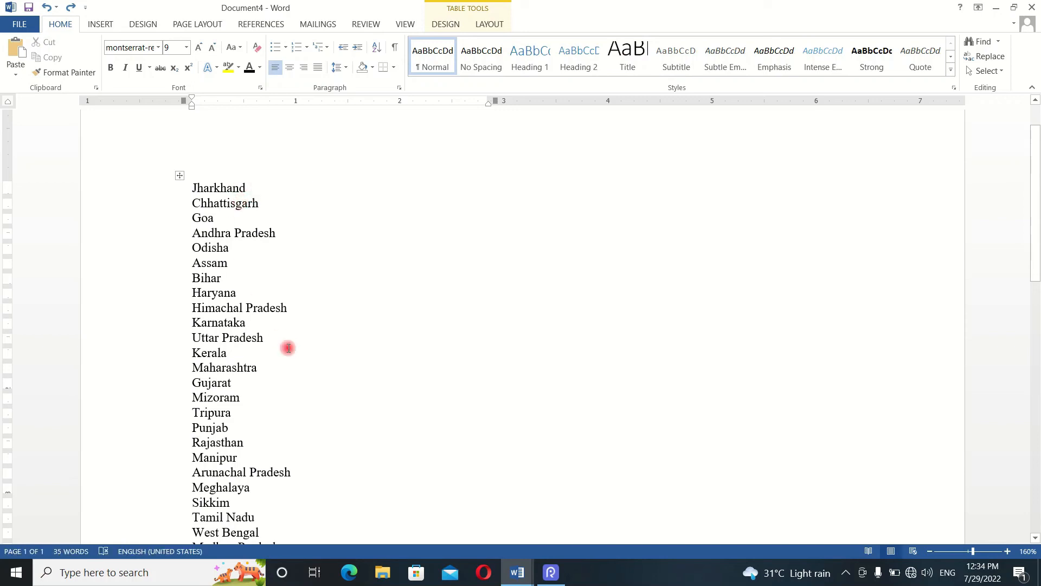
{"action": "key", "text": "ctrl+a"}
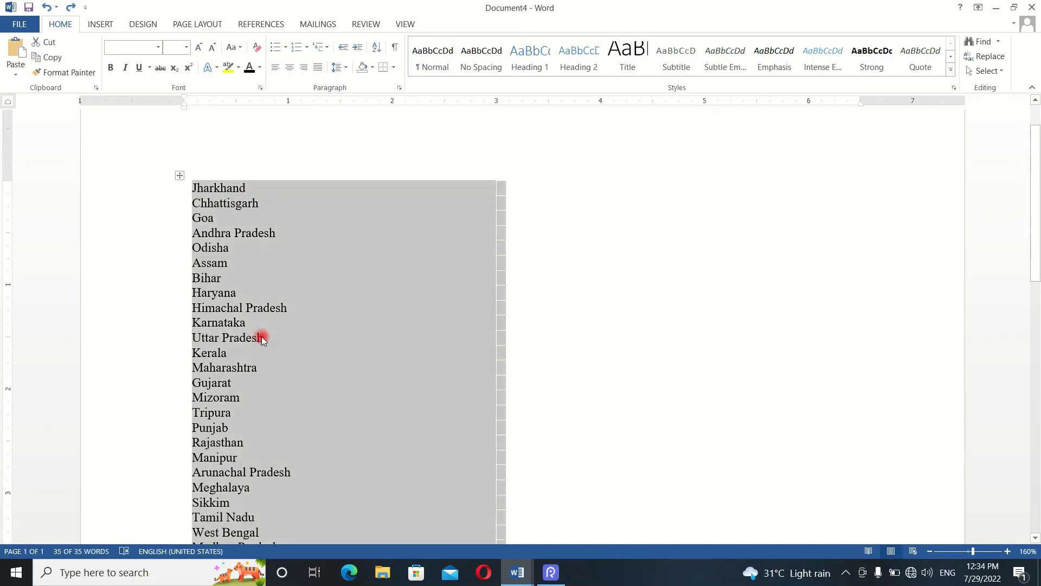
{"action": "left_click", "coordinate": [376, 47]}
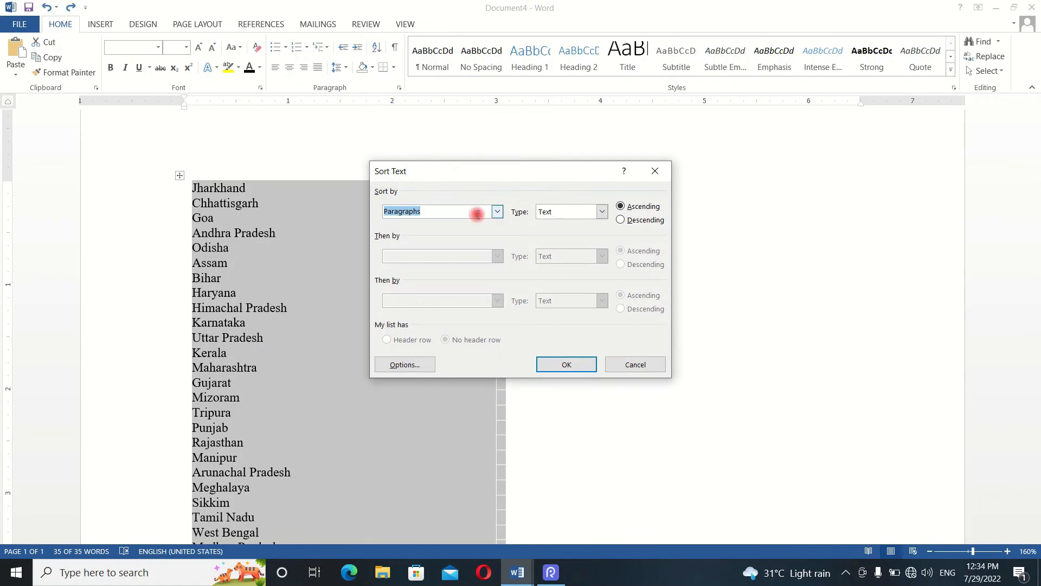
{"action": "left_click", "coordinate": [567, 364]}
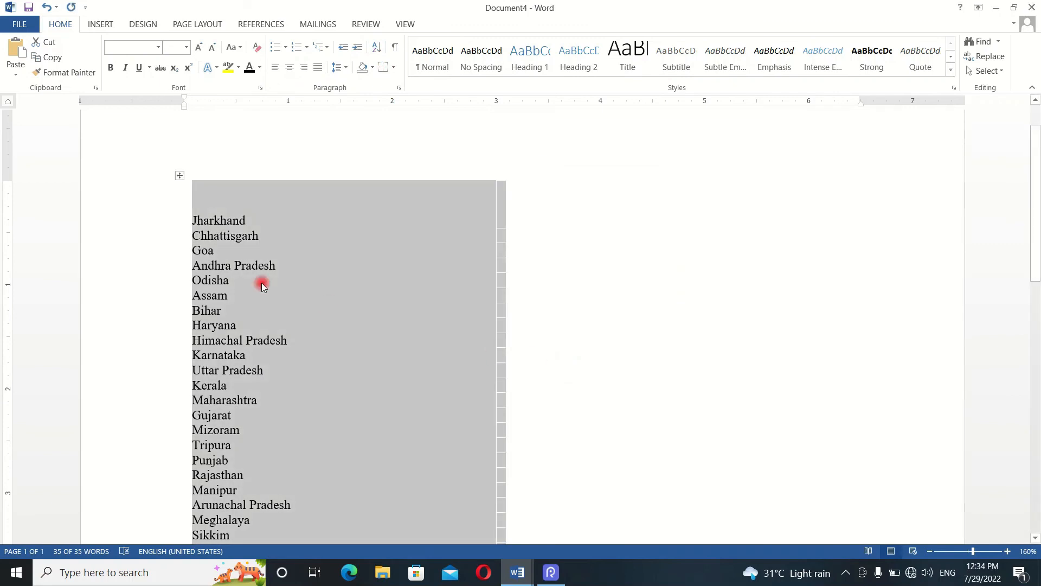
- Undo the sort, repeat it by paragraphs as ascending text on the whole document, and undo it again
{"action": "key", "text": "ctrl+z"}
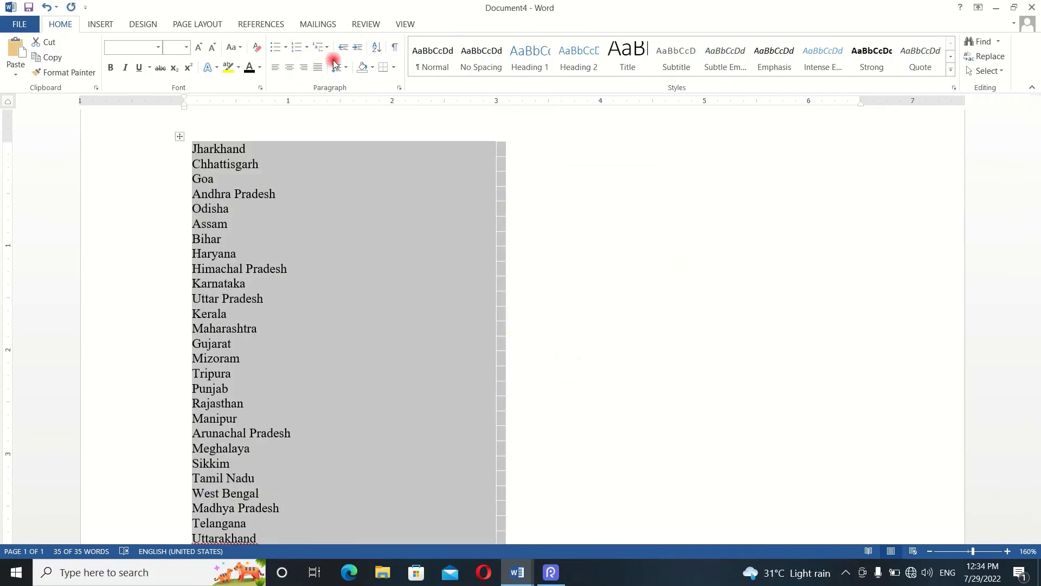
{"action": "left_click", "coordinate": [376, 46]}
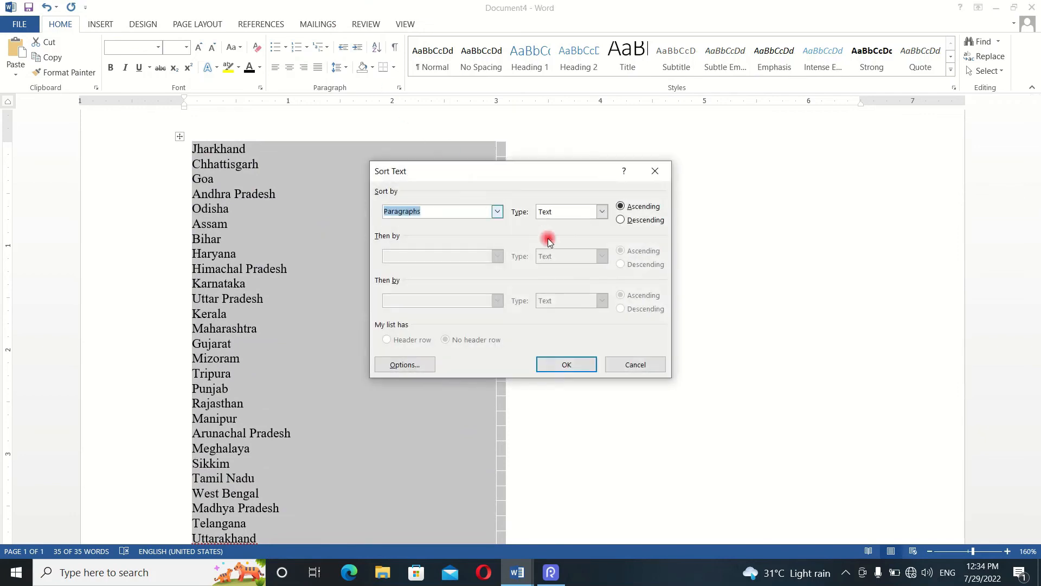
{"action": "left_click", "coordinate": [571, 362]}
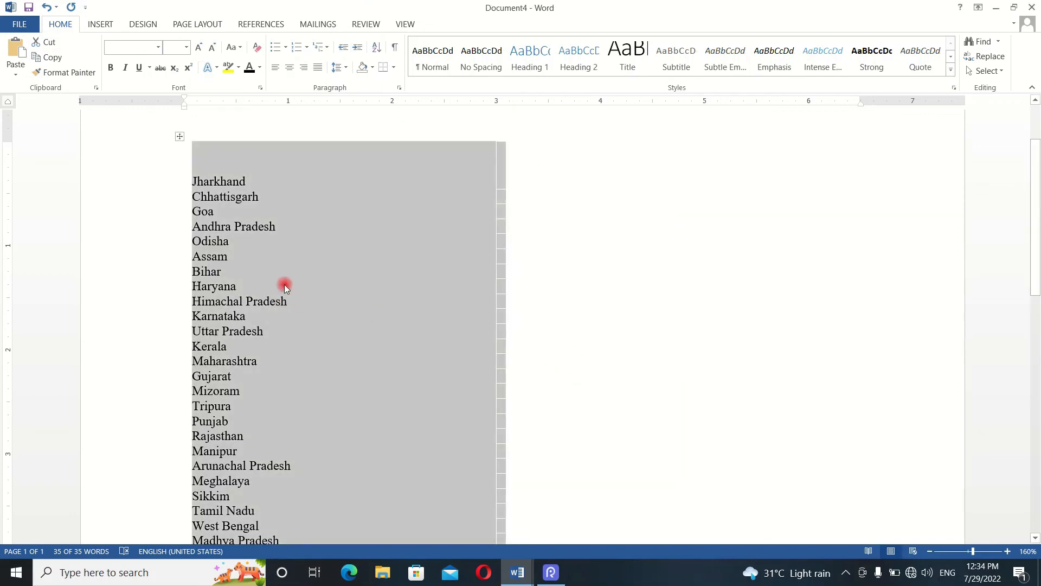
{"action": "key", "text": "ctrl+z"}
- Sort only the table of states by Column 1 as ascending text with no header row, undoing, redoing and undoing the sort for comparison
{"action": "left_click", "coordinate": [376, 46]}
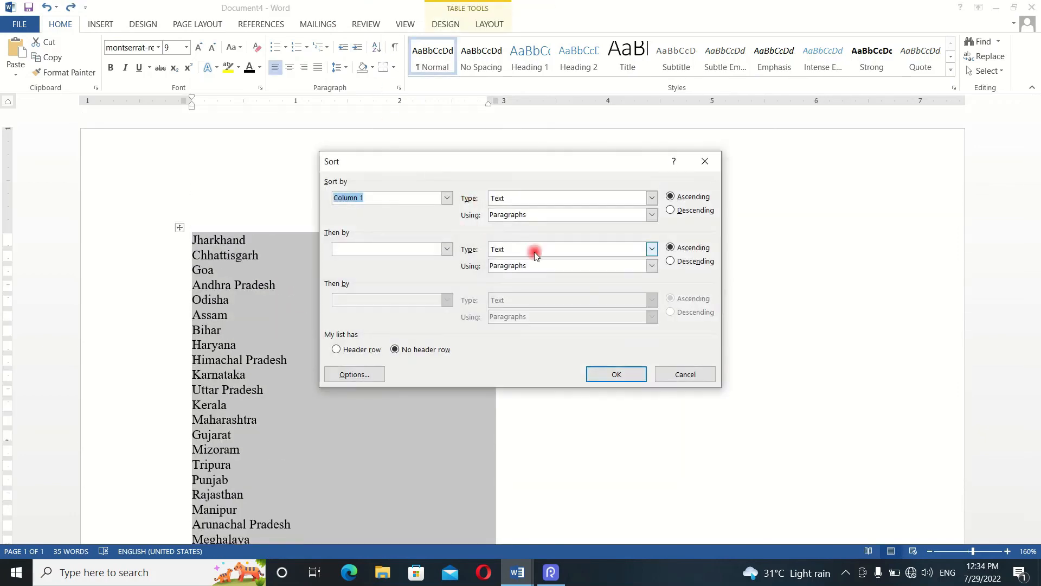
{"action": "left_click", "coordinate": [617, 374]}
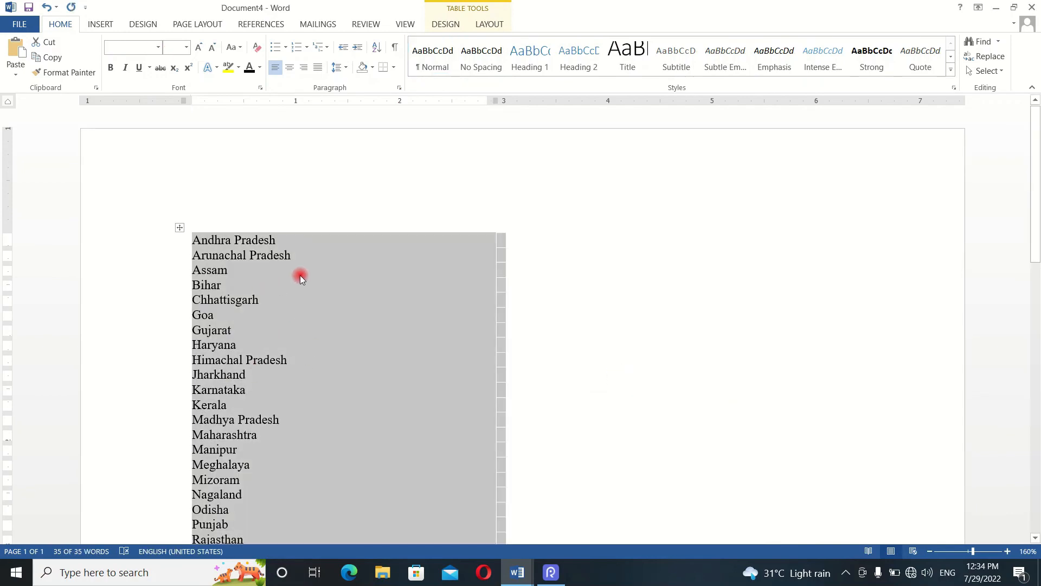
{"action": "key", "text": "ctrl+z"}
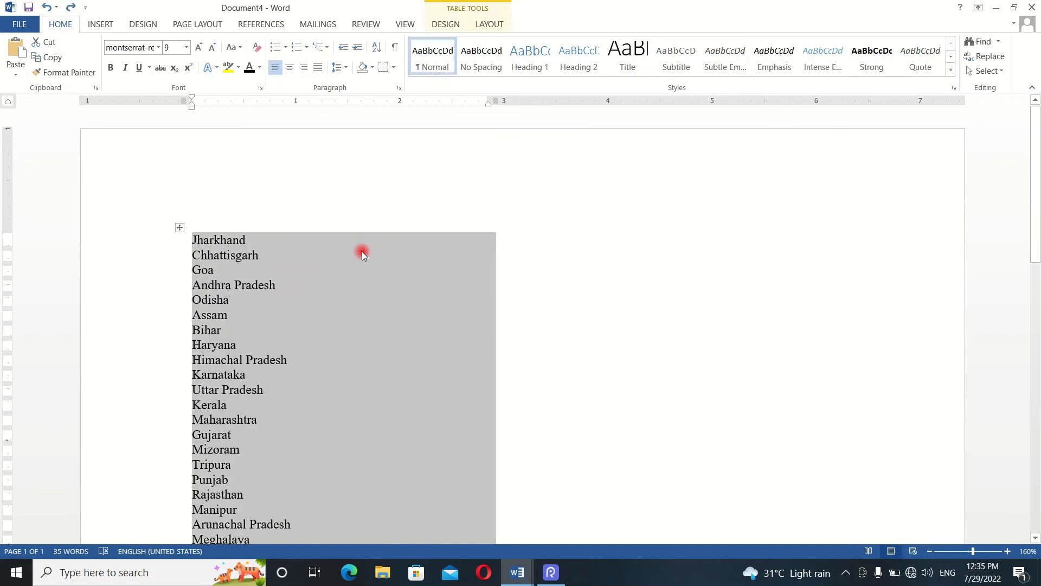
{"action": "scroll", "coordinate": [277, 302], "scroll_direction": "down", "scroll_amount": 2}
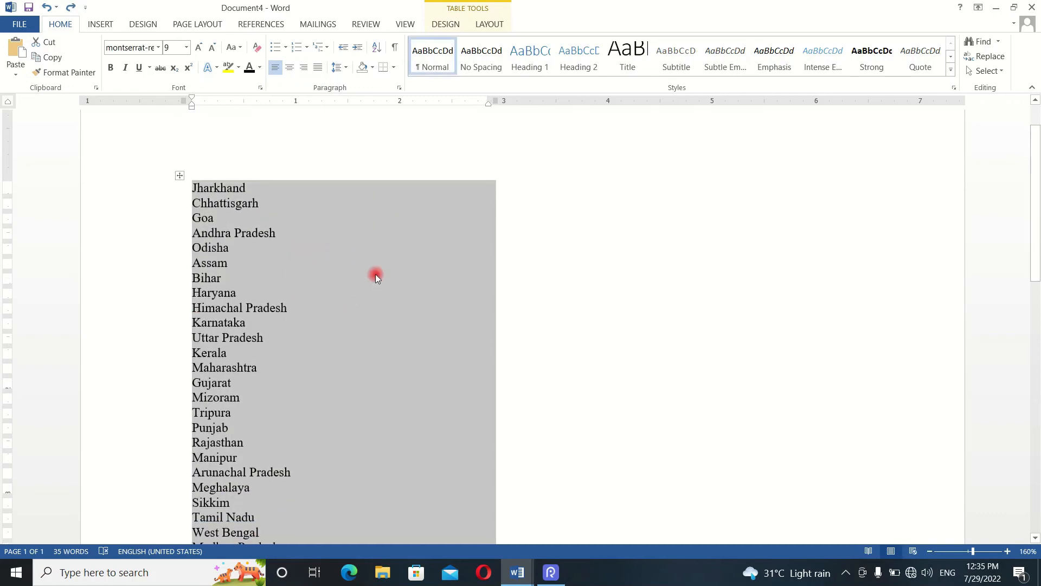
{"action": "key", "text": "ctrl+y"}
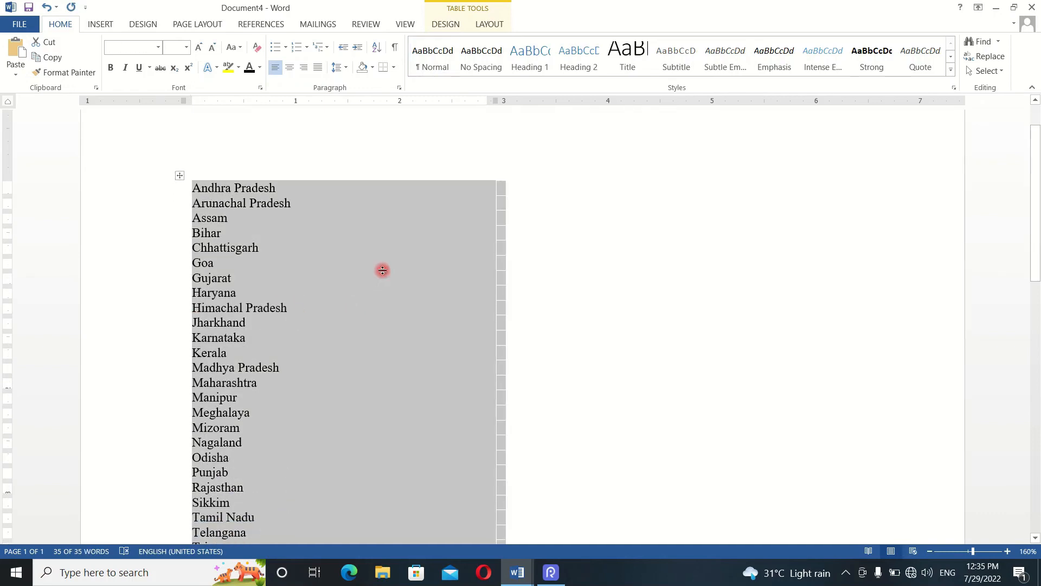
{"action": "key", "text": "ctrl+z"}
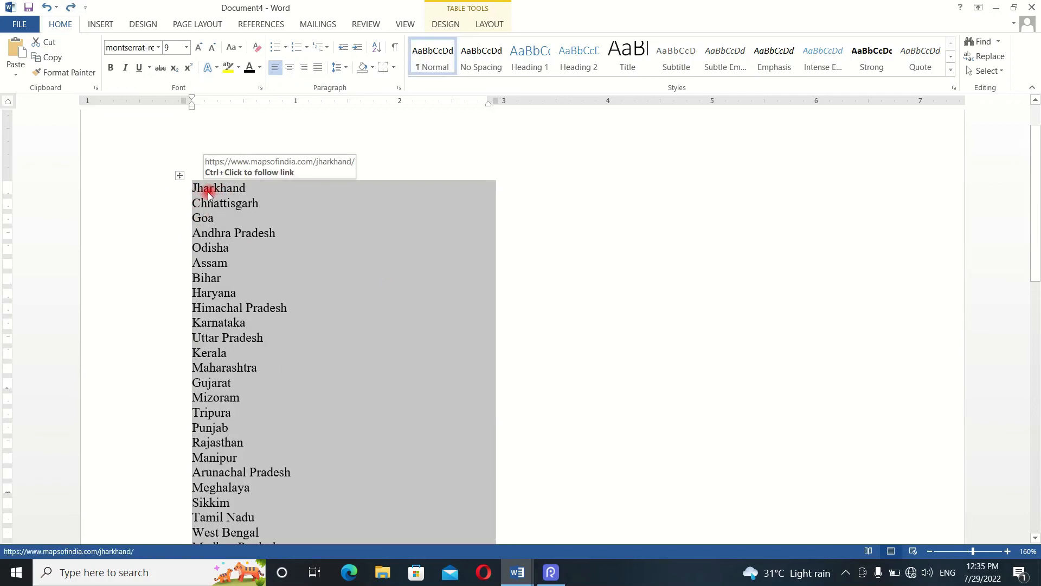
- Redo the ascending sort of the states table and check the alphabetical order from the first to the last row
{"action": "left_click", "coordinate": [1009, 550]}
{"action": "left_click", "coordinate": [1008, 551]}
{"action": "left_click", "coordinate": [1009, 551]}
{"action": "left_click", "coordinate": [1009, 551]}
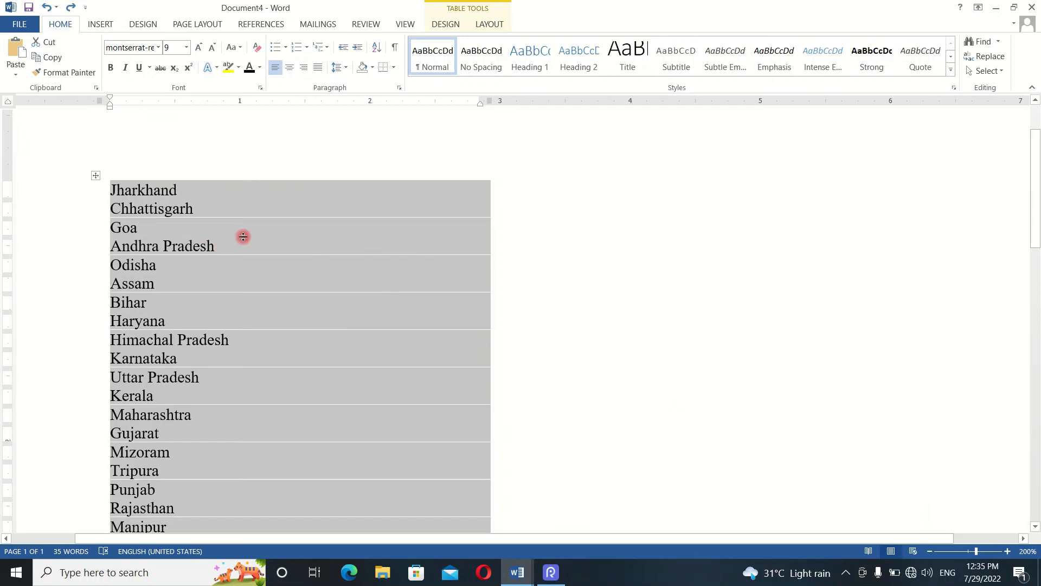
{"action": "key", "text": "ctrl+y"}
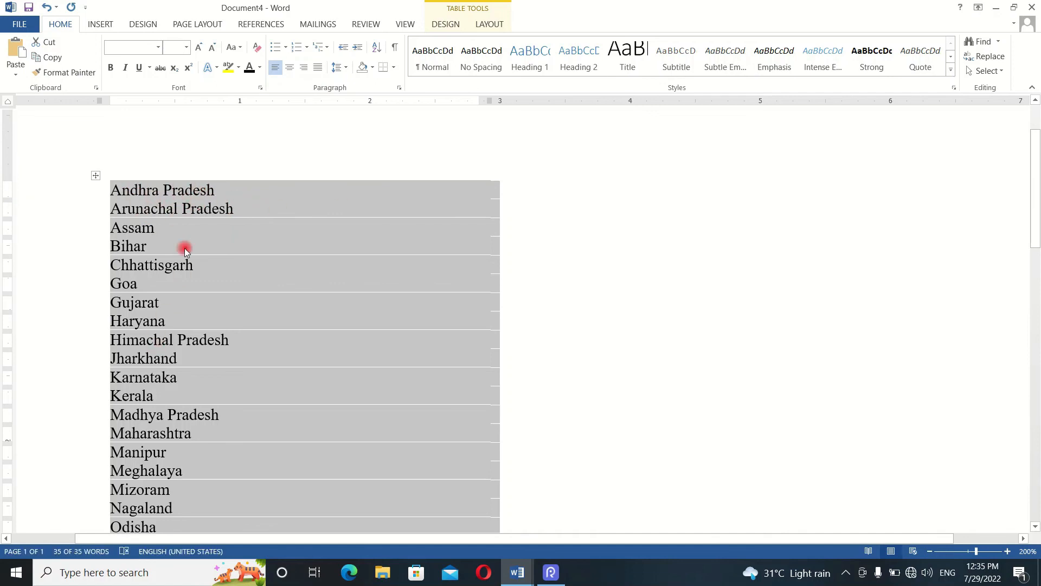
{"action": "scroll", "coordinate": [148, 189], "scroll_direction": "down", "scroll_amount": 5}
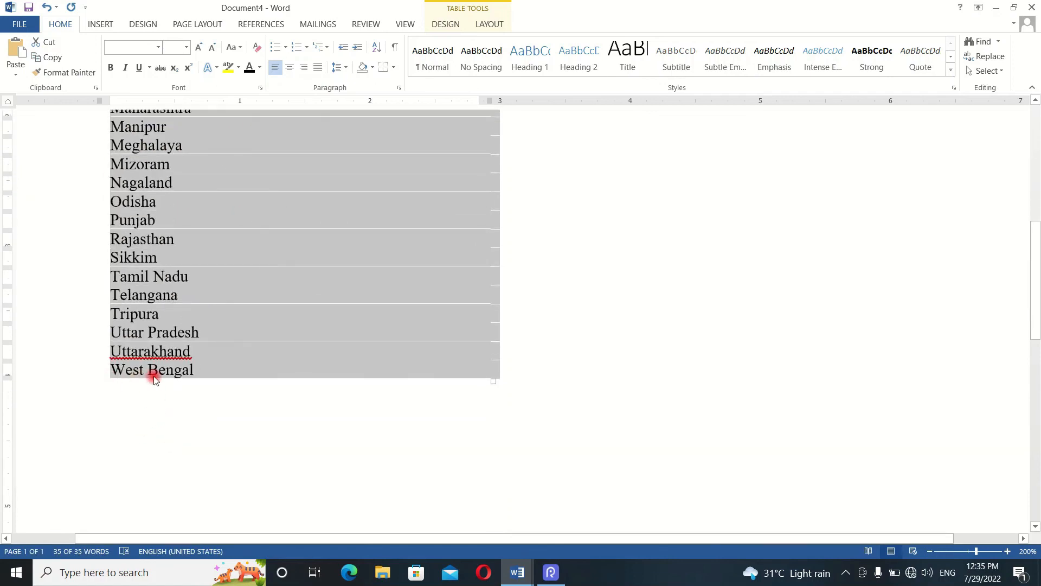
{"action": "scroll", "coordinate": [154, 373], "scroll_direction": "up", "scroll_amount": 2}
{"action": "scroll", "coordinate": [157, 375], "scroll_direction": "up", "scroll_amount": 4}
{"action": "scroll", "coordinate": [158, 373], "scroll_direction": "up", "scroll_amount": 2}
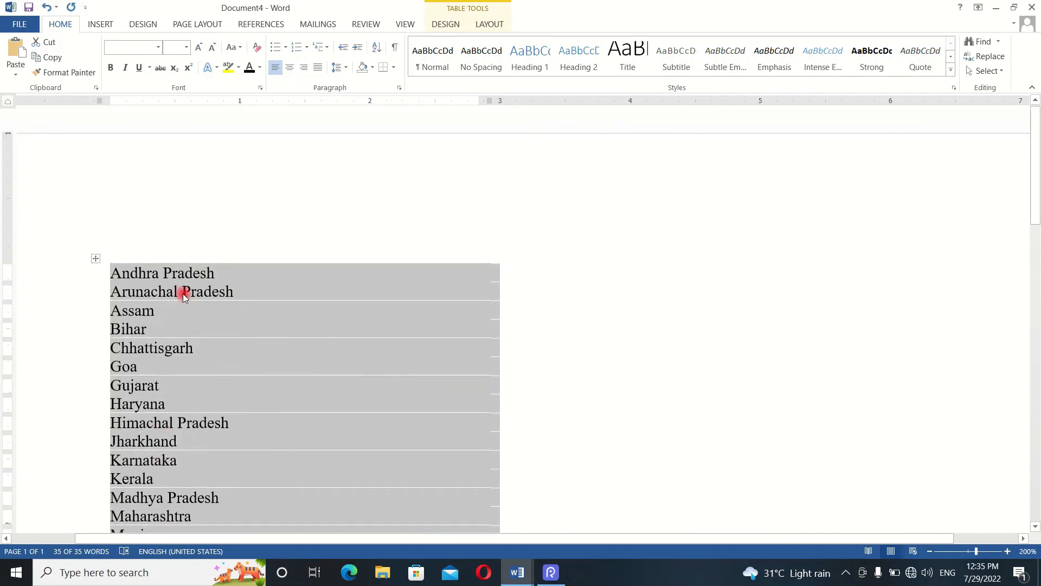
- Sort the table of states by Column 1 as text in descending order and check the reversed list
{"action": "scroll", "coordinate": [198, 300], "scroll_direction": "down", "scroll_amount": 1}
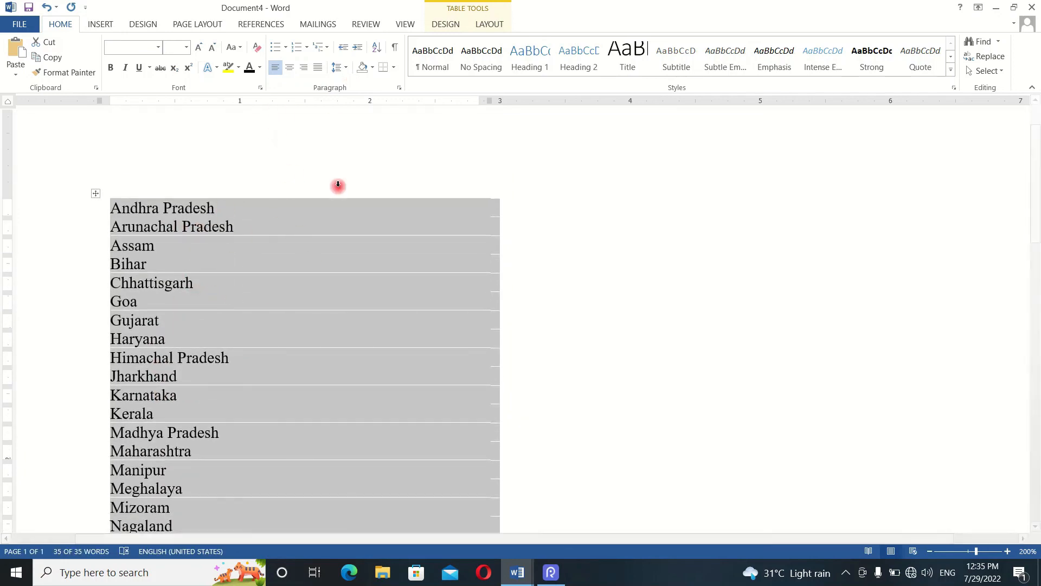
{"action": "left_click", "coordinate": [378, 47]}
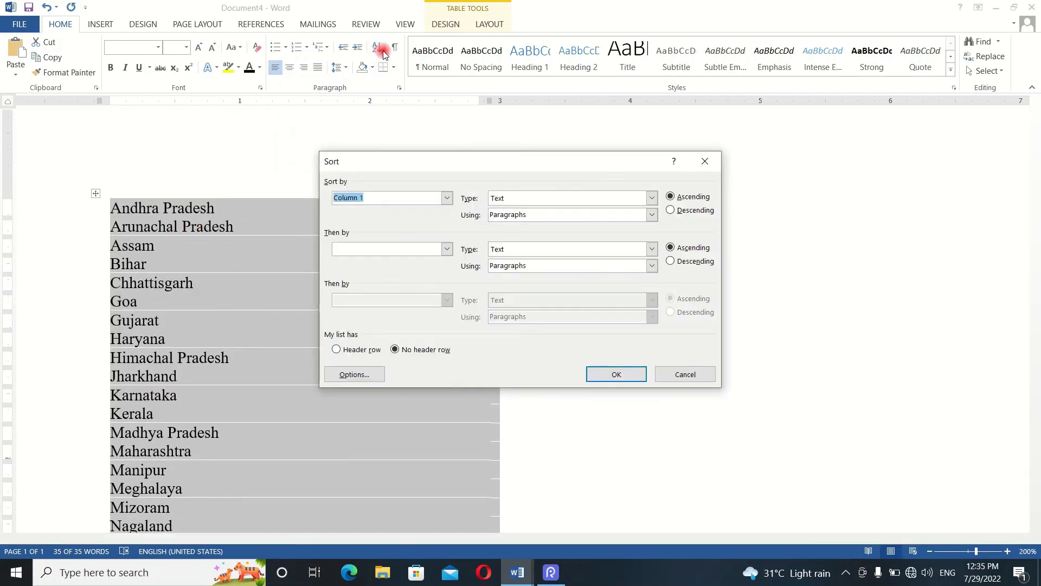
{"action": "left_click", "coordinate": [671, 212]}
{"action": "left_click", "coordinate": [621, 377]}
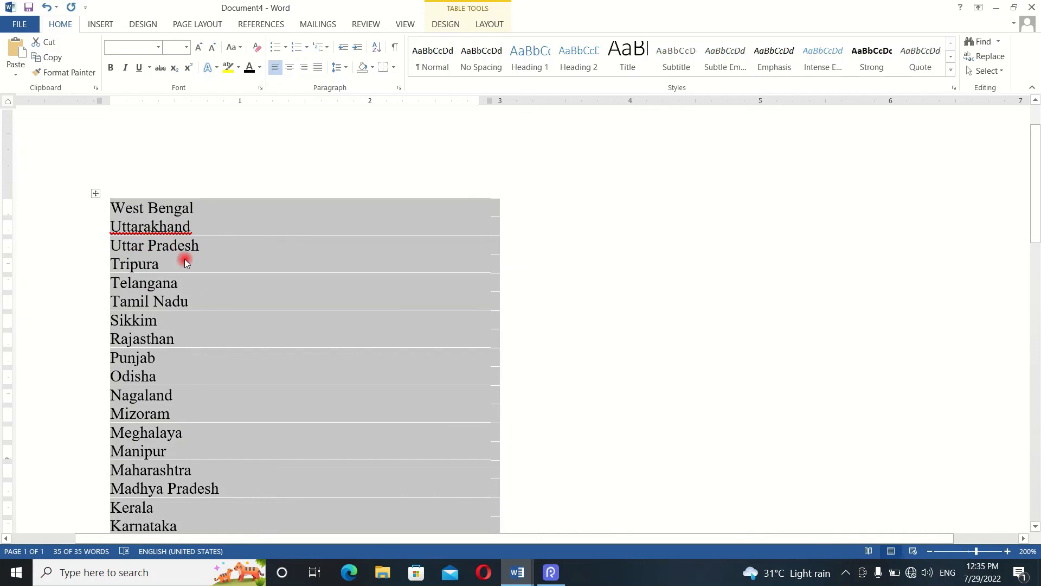
{"action": "scroll", "coordinate": [190, 246], "scroll_direction": "down", "scroll_amount": 6}
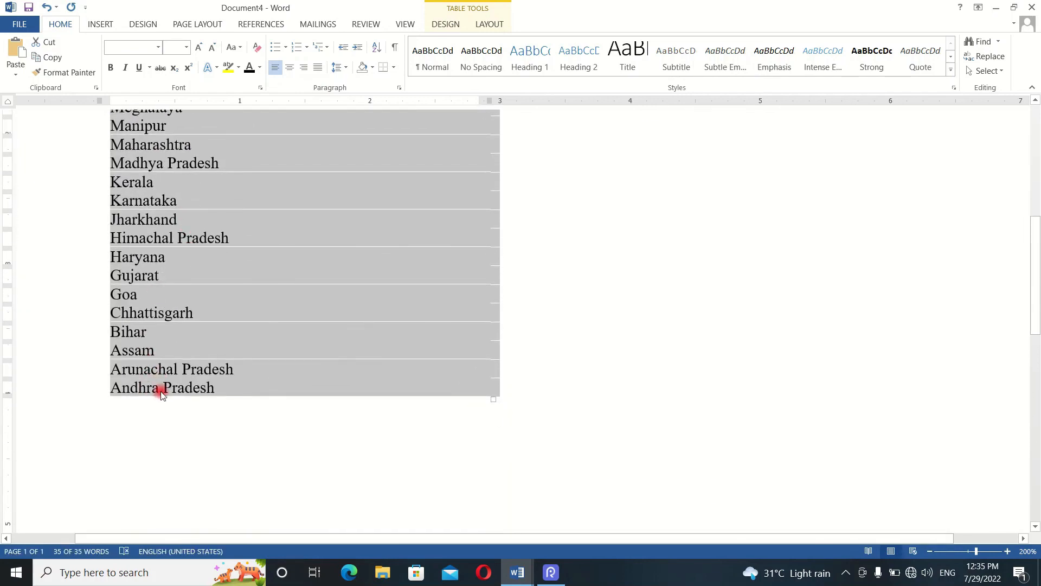
{"action": "scroll", "coordinate": [172, 391], "scroll_direction": "up", "scroll_amount": 5}
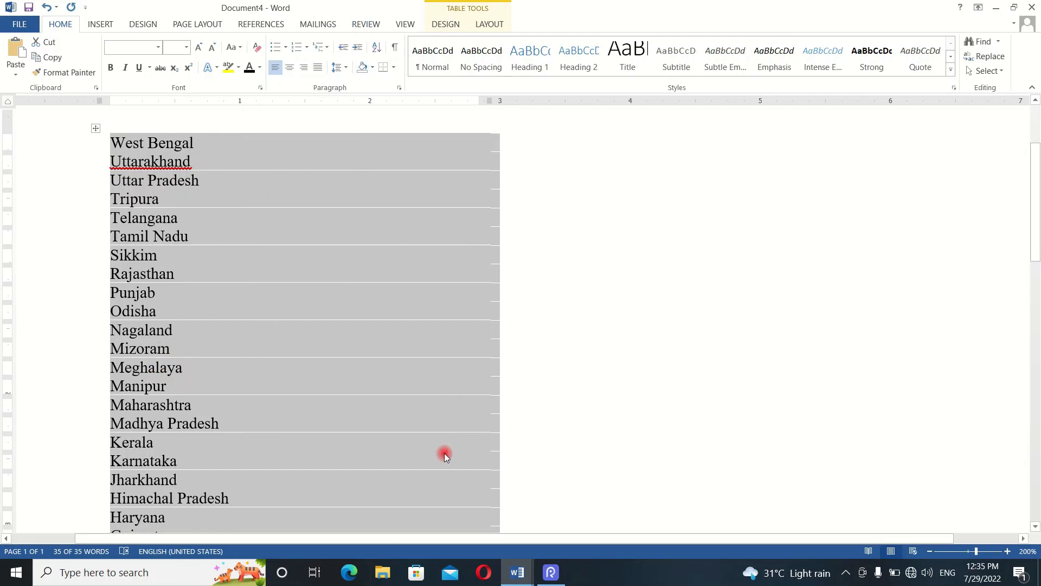
- Switch to Document1, show its paragraph marks and hidden formatting symbols, and look through the marked text
{"action": "key", "text": "alt+Tab"}
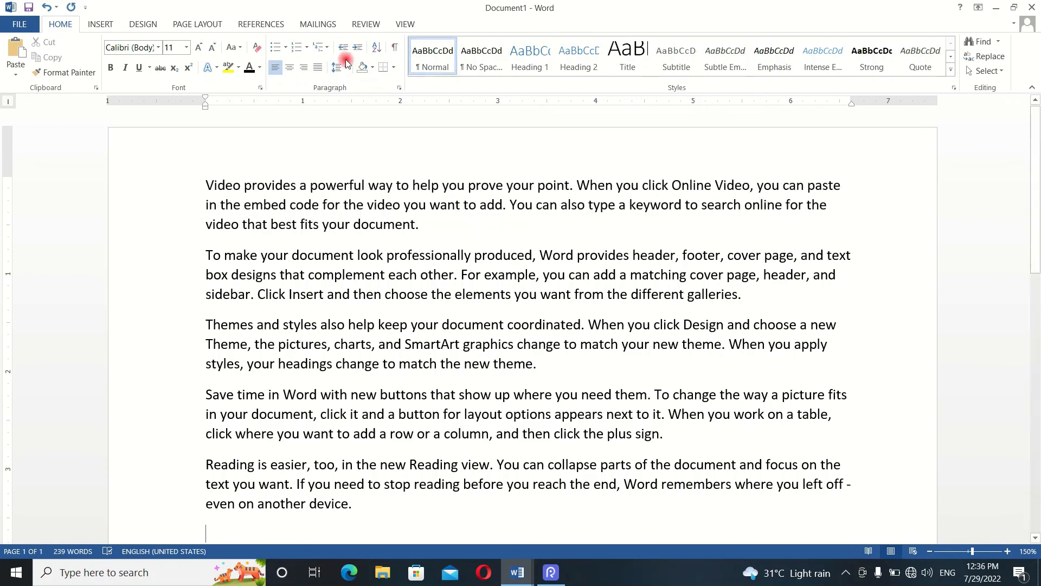
{"action": "left_click", "coordinate": [396, 50]}
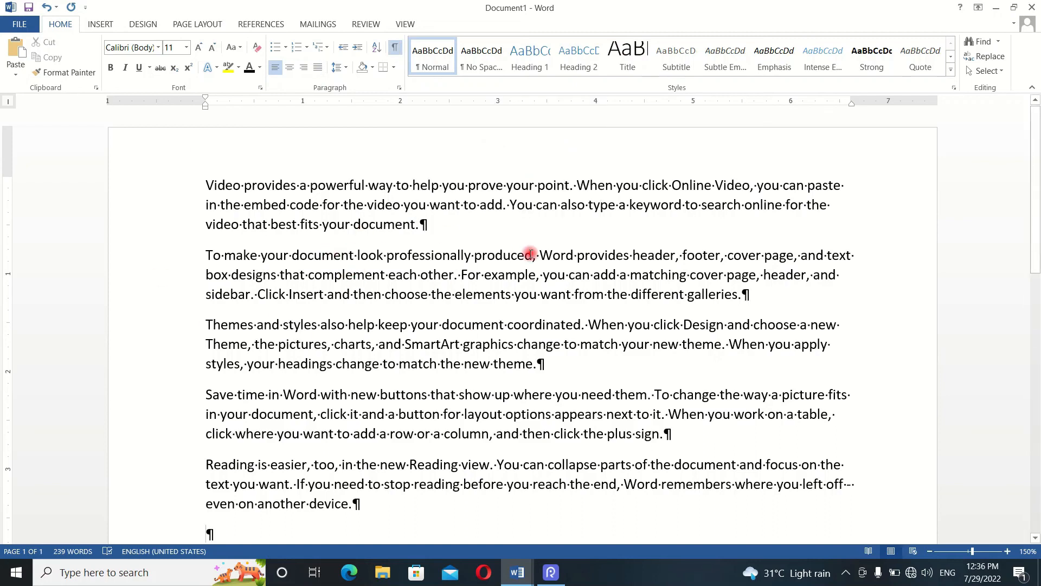
{"action": "scroll", "coordinate": [452, 293], "scroll_direction": "down", "scroll_amount": 1}
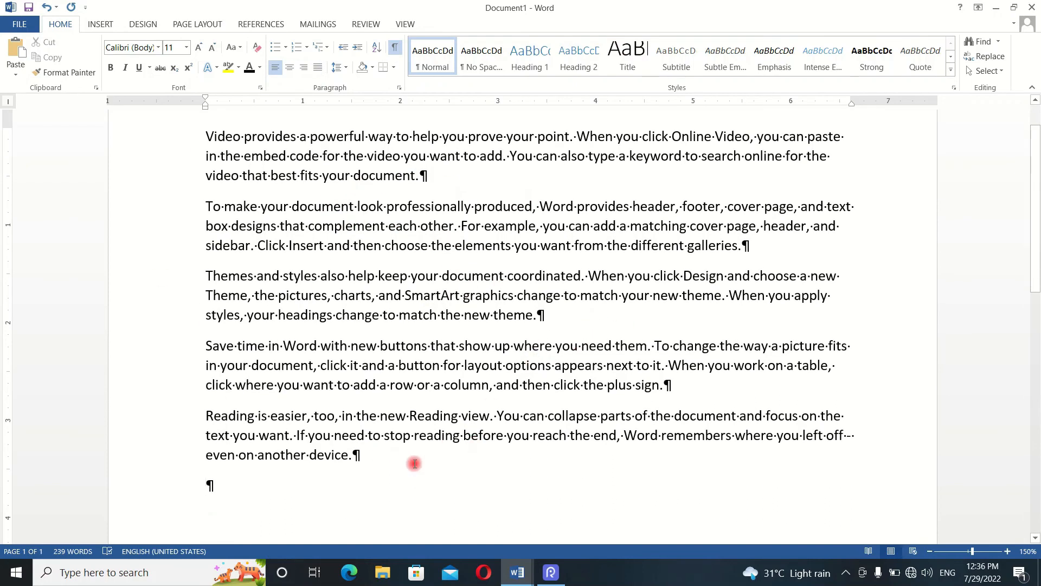
{"action": "scroll", "coordinate": [358, 428], "scroll_direction": "down", "scroll_amount": 1}
{"action": "scroll", "coordinate": [344, 348], "scroll_direction": "up", "scroll_amount": 2}
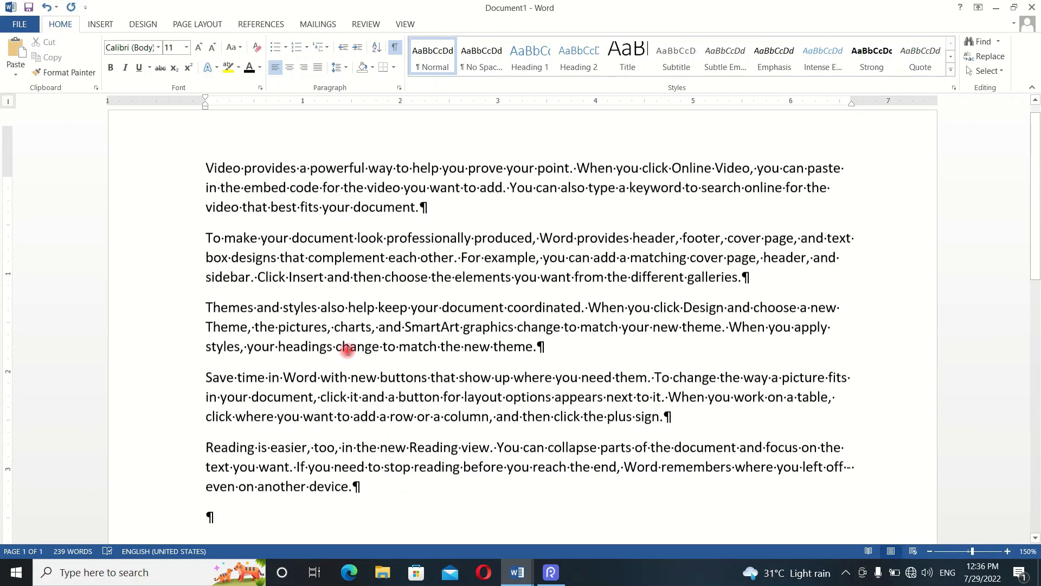
{"action": "scroll", "coordinate": [436, 362], "scroll_direction": "down", "scroll_amount": 1}
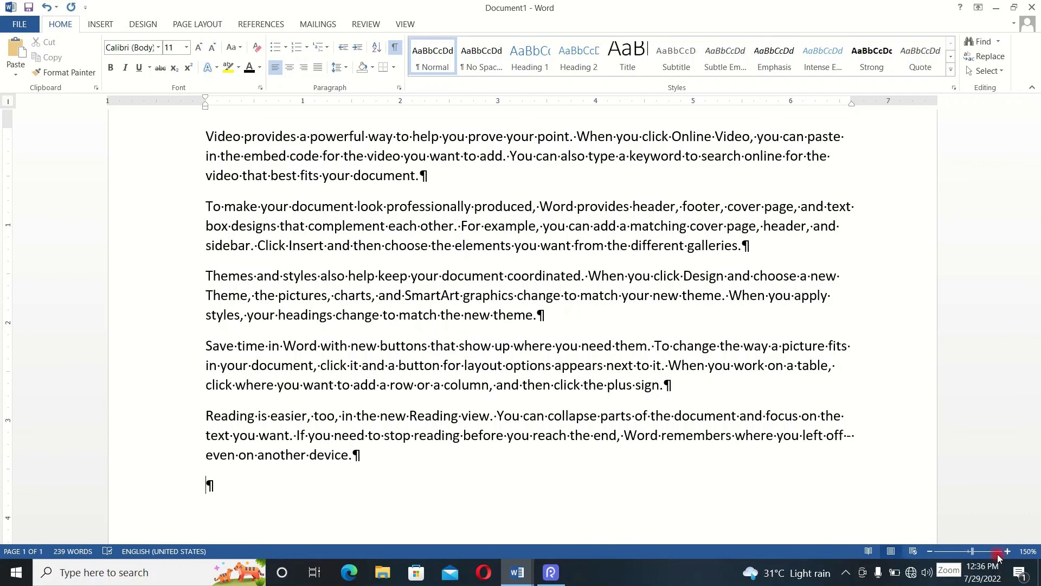
- Widen the gap between "Video" and "provides" in the first paragraph with several extra spaces
{"action": "left_click_drag", "start_coordinate": [972, 552], "coordinate": [977, 552]}
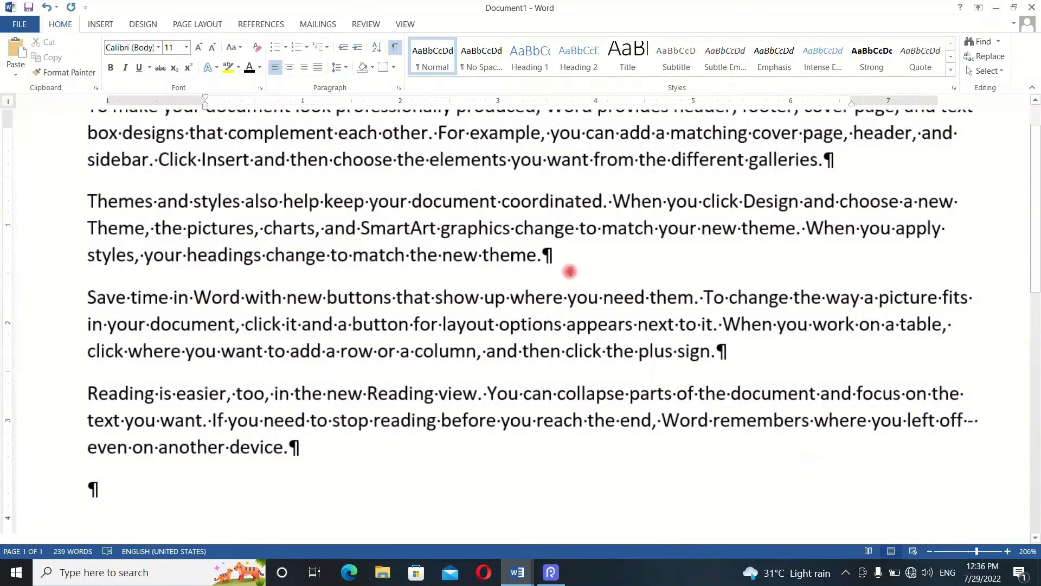
{"action": "scroll", "coordinate": [580, 272], "scroll_direction": "up", "scroll_amount": 3}
{"action": "left_click", "coordinate": [991, 548]}
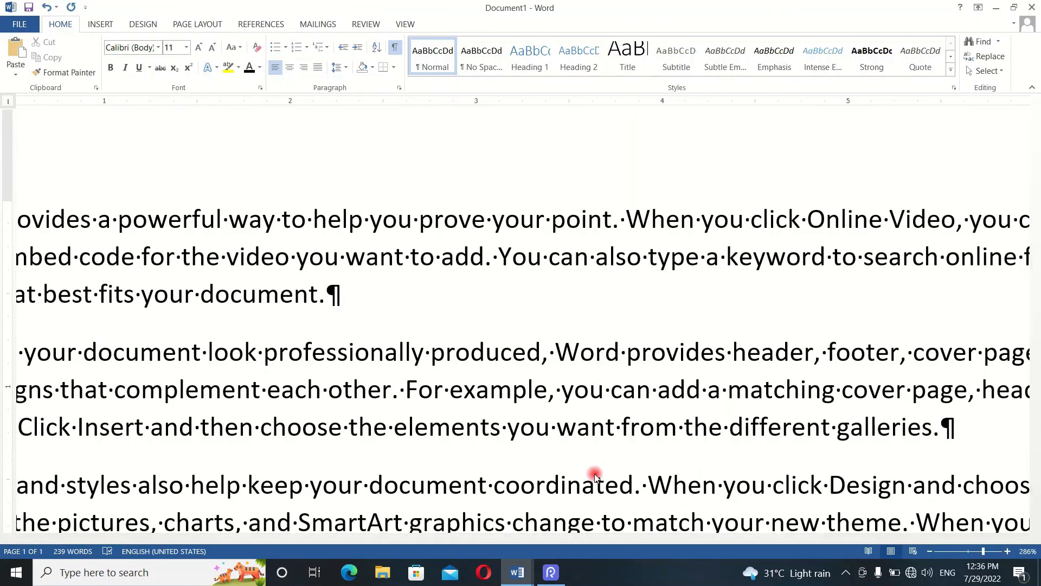
{"action": "left_click_drag", "start_coordinate": [451, 539], "coordinate": [239, 542]}
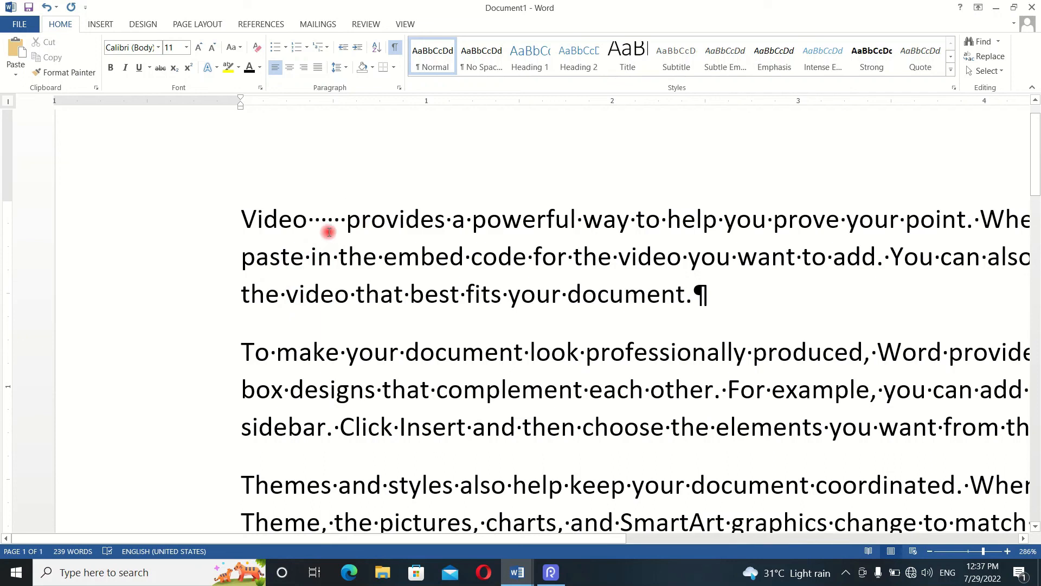
{"action": "key", "text": "BackSpace"}
{"action": "key", "text": "BackSpace"}
{"action": "key", "text": "BackSpace"}
{"action": "key", "text": "BackSpace"}
{"action": "key", "text": "BackSpace"}
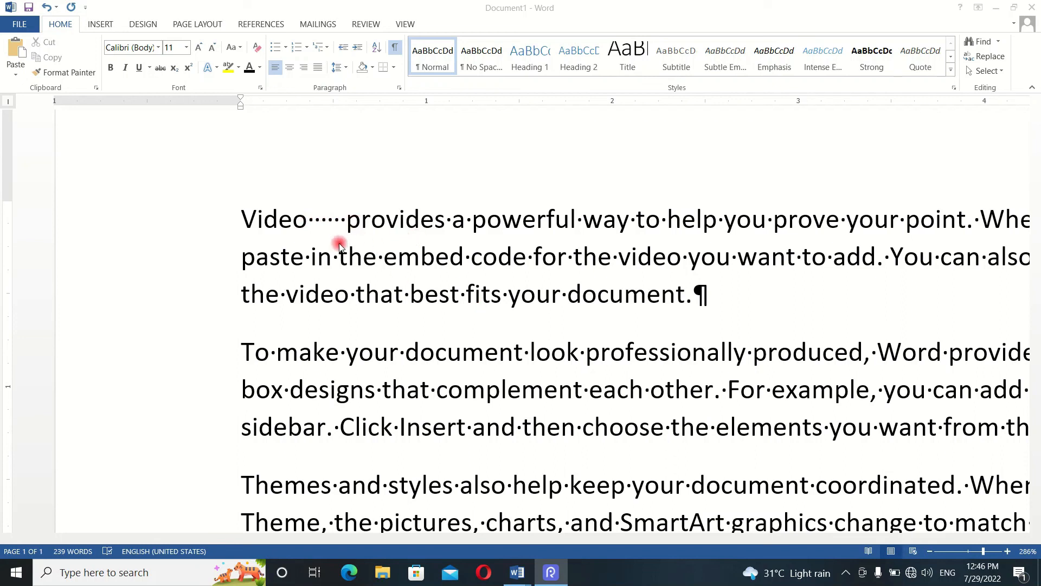
- Hide the paragraph marks and space dots, and show them again to compare the extra spaces after "Video"
{"action": "left_click", "coordinate": [394, 47]}
{"action": "left_click", "coordinate": [395, 47]}
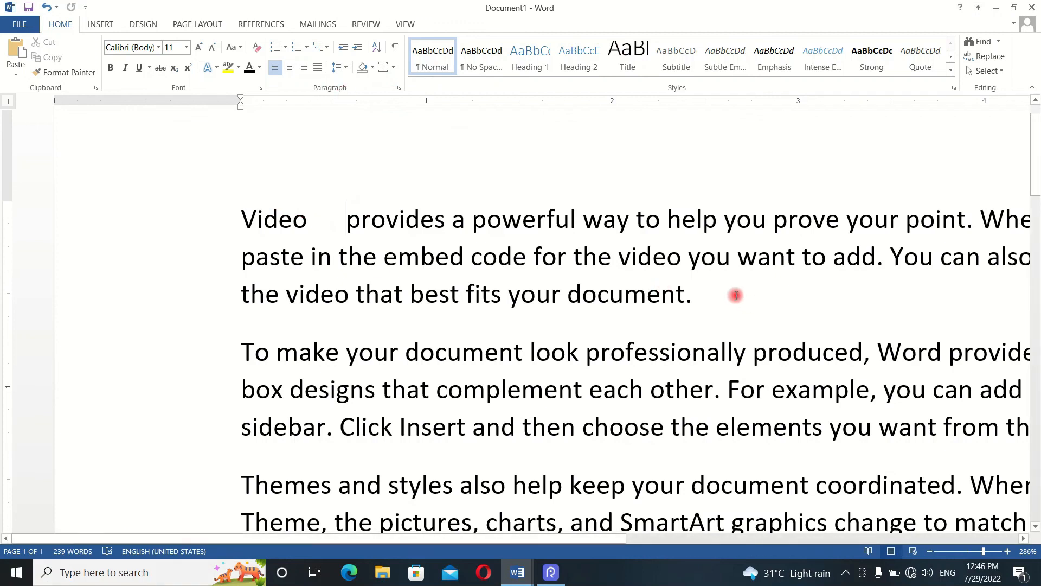
{"action": "left_click", "coordinate": [396, 49]}
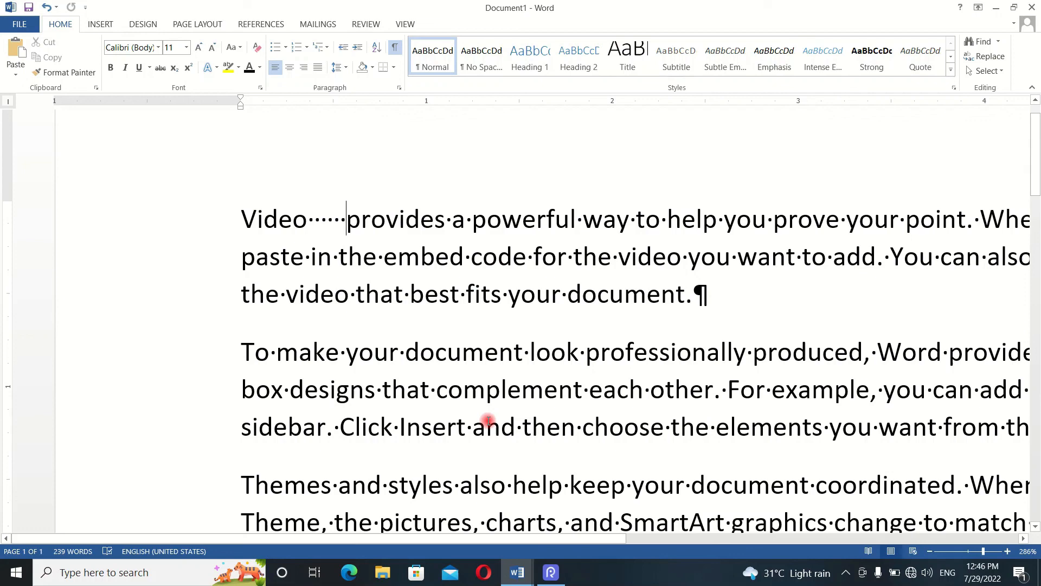
- Toggle the hidden formatting symbols across the five paragraphs and leave them hidden
{"action": "left_click", "coordinate": [930, 551]}
{"action": "left_click", "coordinate": [930, 551]}
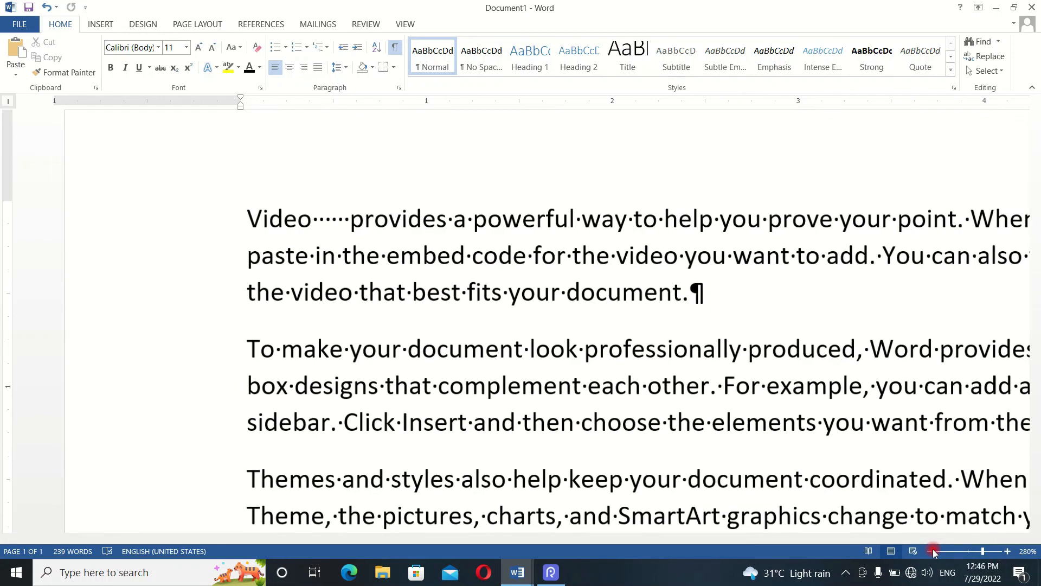
{"action": "left_click", "coordinate": [930, 551]}
{"action": "left_click", "coordinate": [930, 551]}
{"action": "left_click", "coordinate": [930, 551]}
{"action": "left_click", "coordinate": [930, 551]}
{"action": "left_click", "coordinate": [930, 551]}
{"action": "left_click", "coordinate": [930, 550]}
{"action": "left_click", "coordinate": [930, 551]}
{"action": "left_click", "coordinate": [930, 551]}
{"action": "left_click", "coordinate": [930, 551]}
{"action": "left_click", "coordinate": [930, 551]}
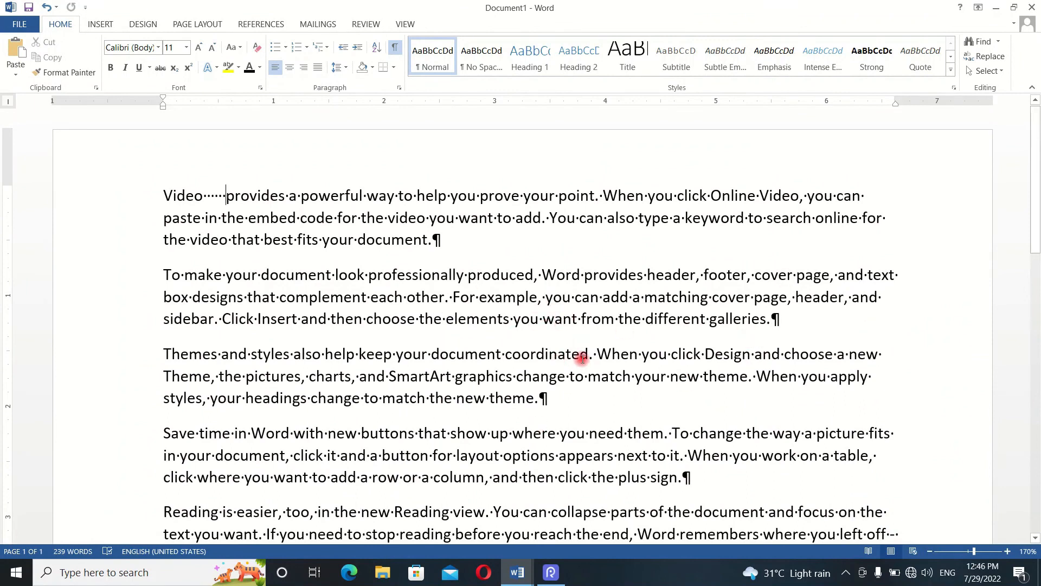
{"action": "scroll", "coordinate": [582, 349], "scroll_direction": "down", "scroll_amount": 1}
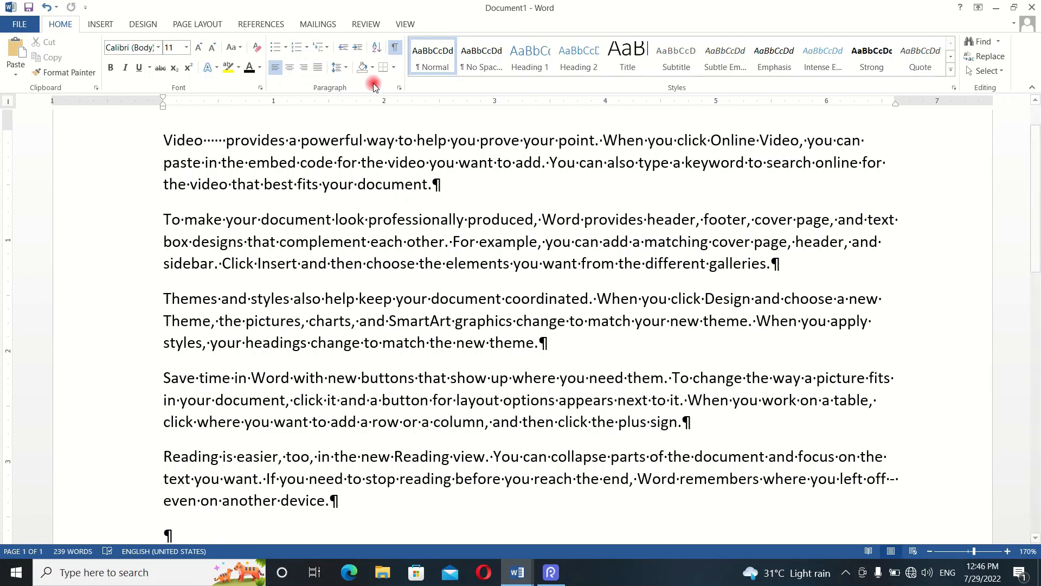
{"action": "left_click", "coordinate": [394, 51]}
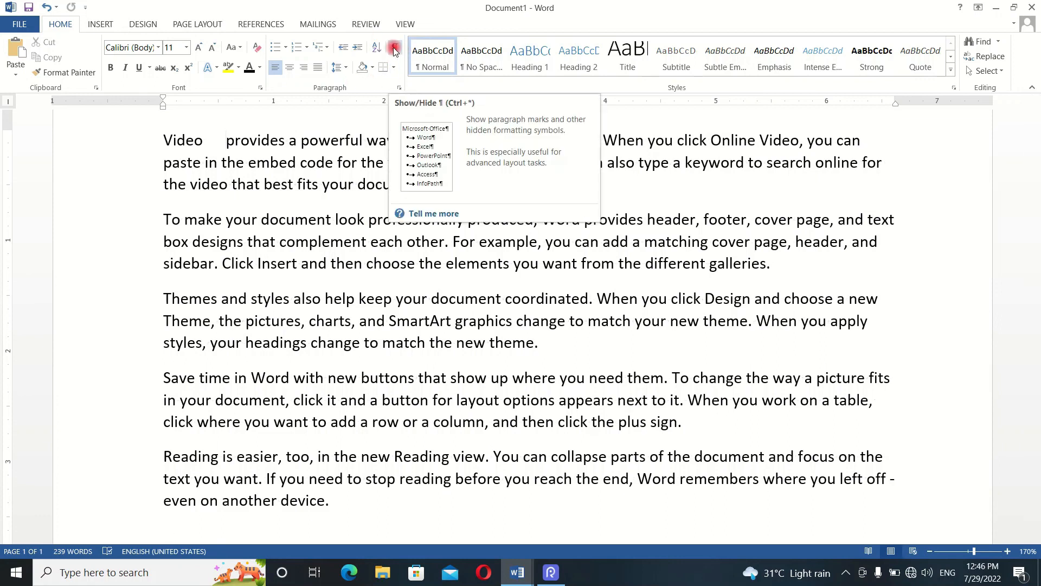
{"action": "left_click", "coordinate": [396, 49]}
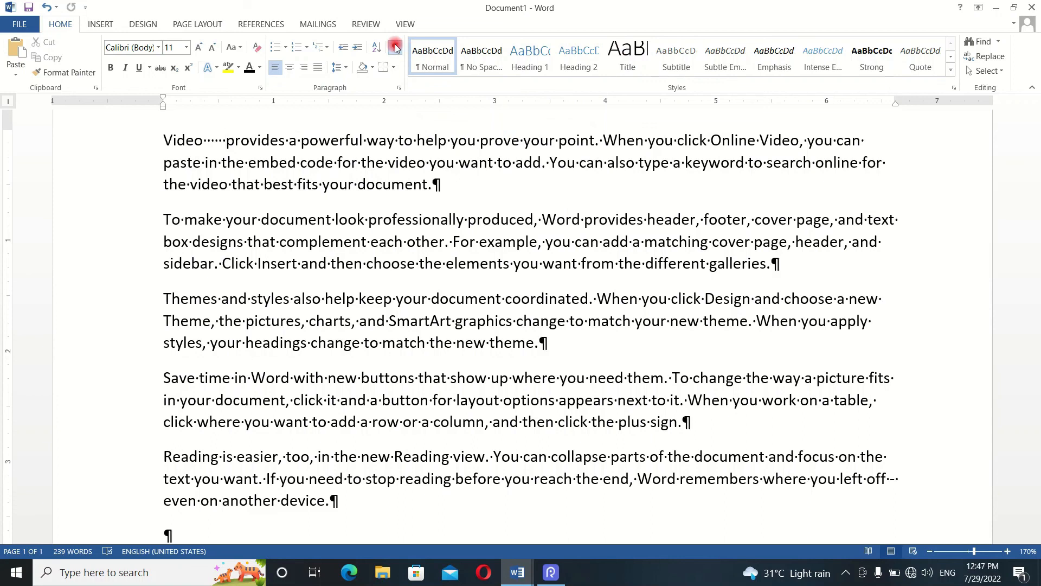
{"action": "left_click", "coordinate": [395, 48]}
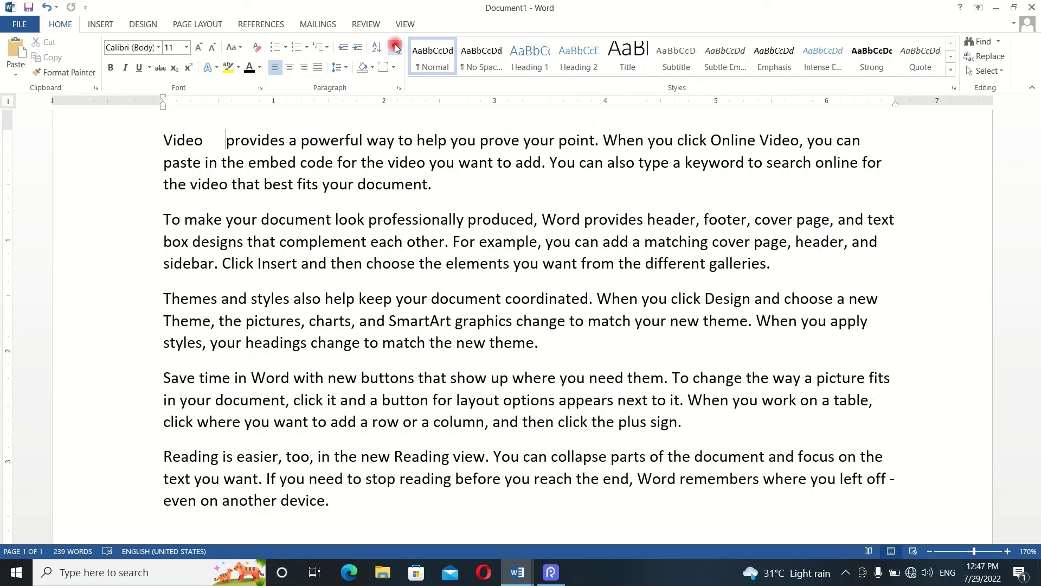